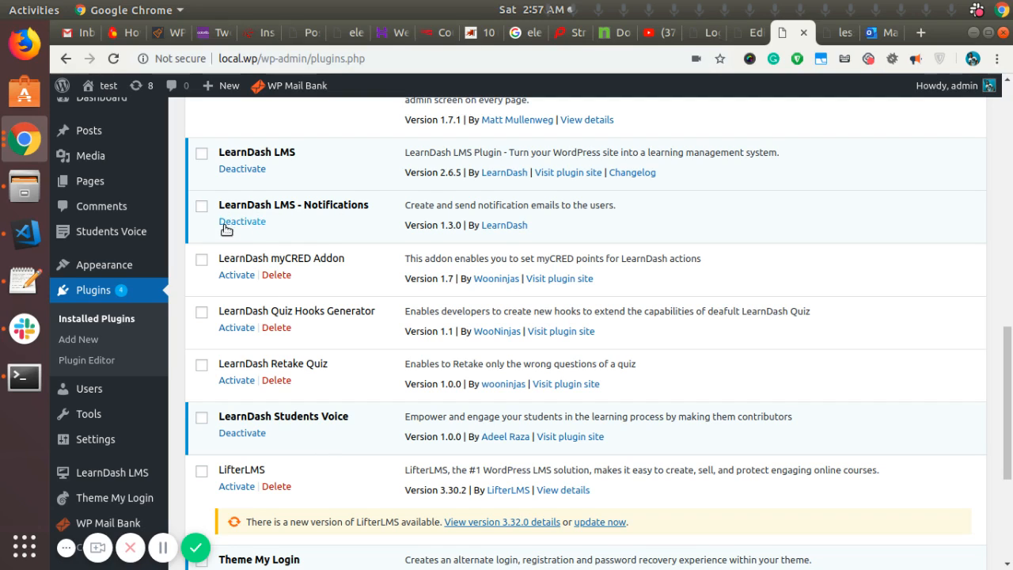
Step: Open the Students Voice contributions list in the WordPress admin
mouse_move(143, 240)
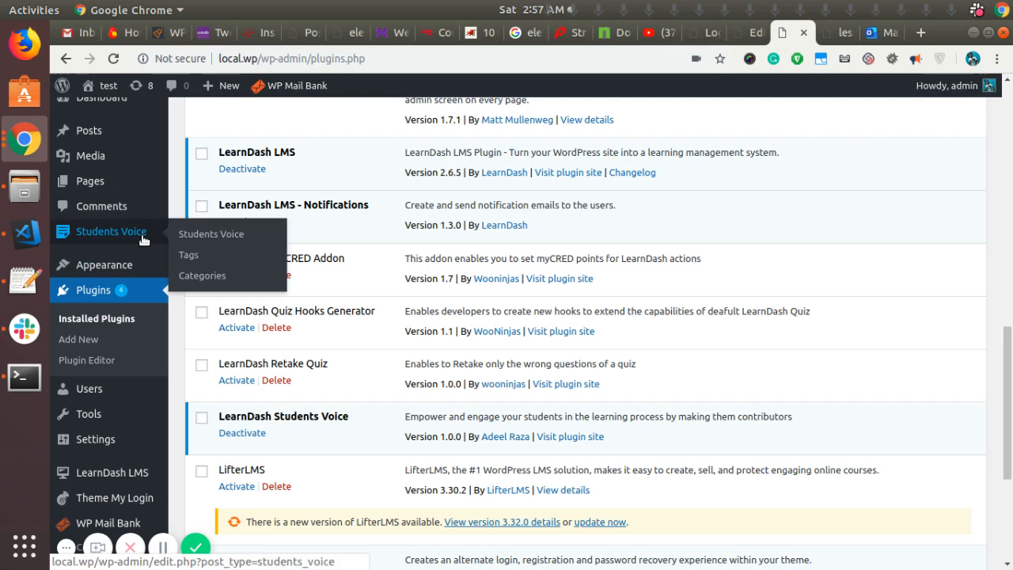
click(190, 230)
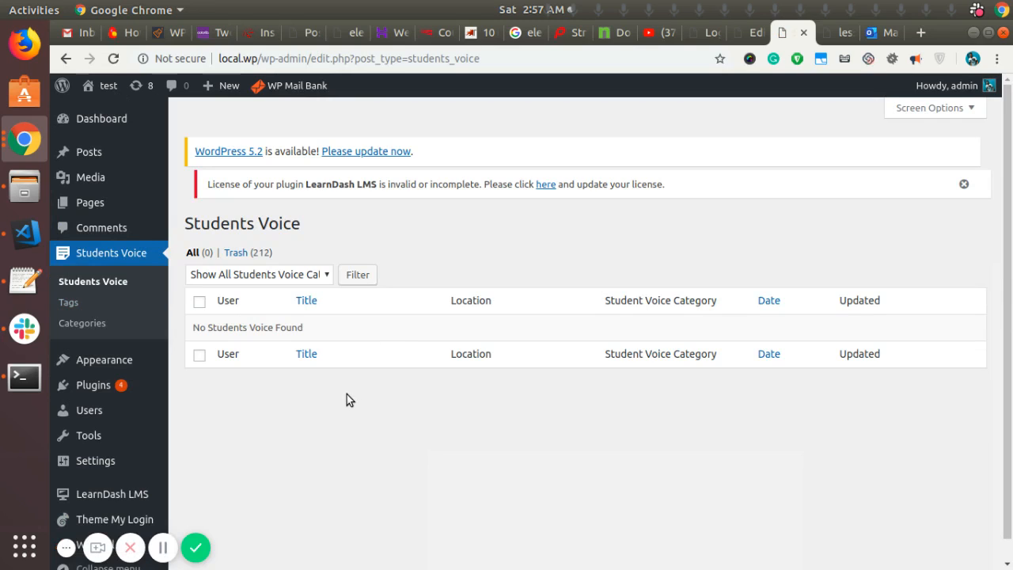
scroll(262, 448, down, 1)
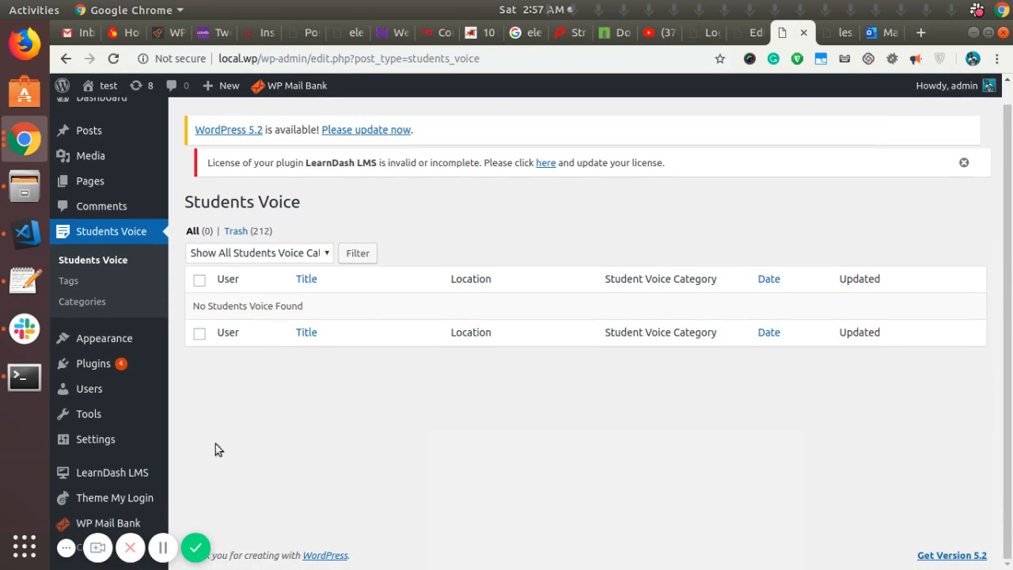
Step: Open the Students Voice plugin settings and go to the Enable Contributions On options
mouse_move(151, 440)
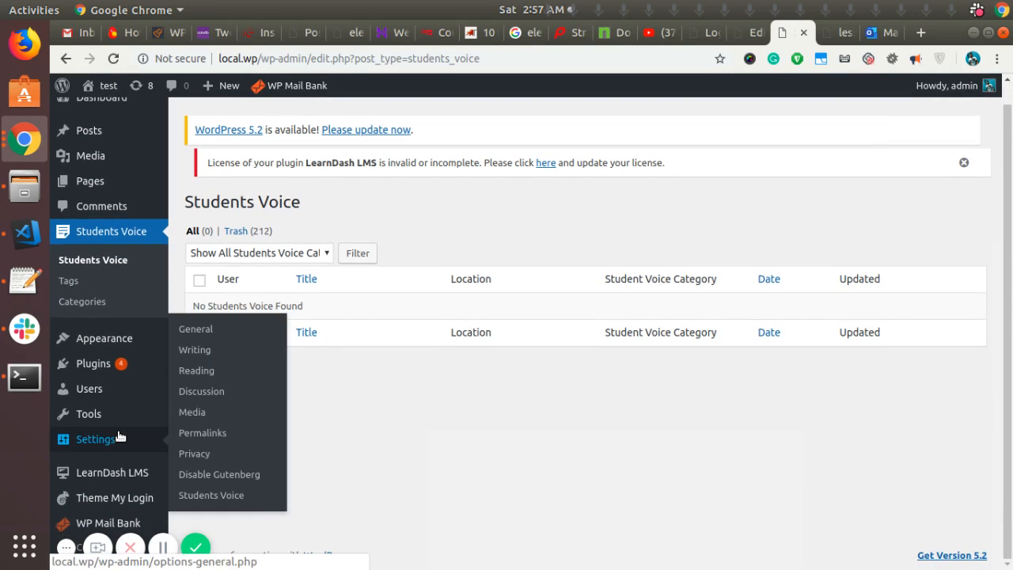
click(200, 495)
scroll(203, 501, down, 5)
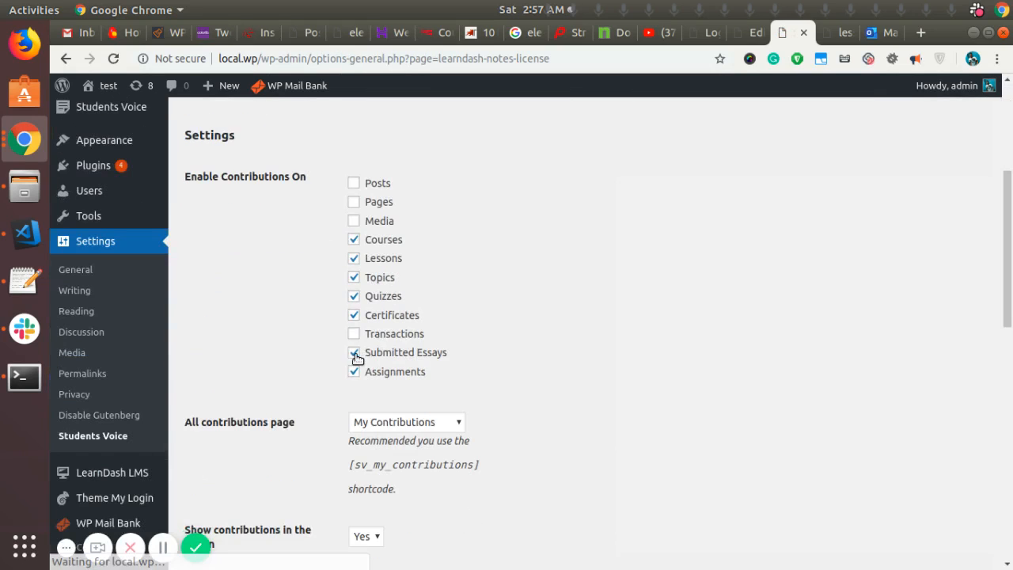
Step: Review the content types enabled for contributions and the page assigned for all contributions
scroll(287, 338, up, 1)
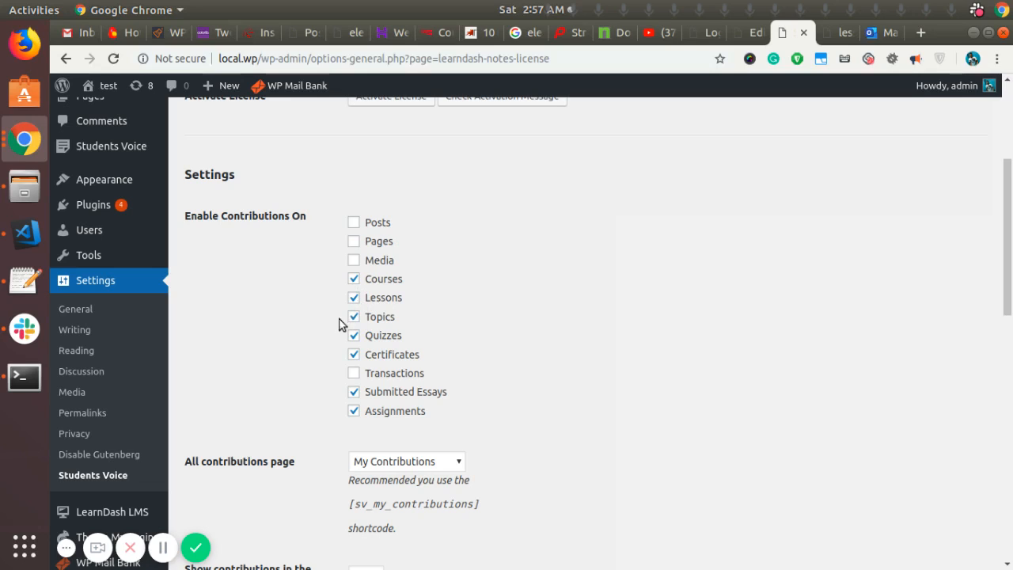
scroll(333, 305, down, 1)
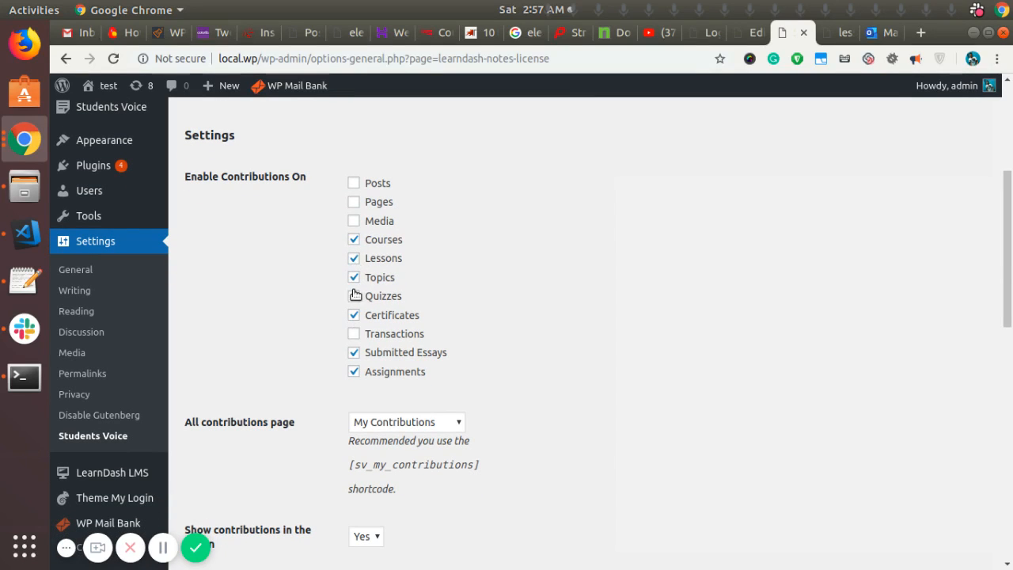
scroll(276, 312, down, 1)
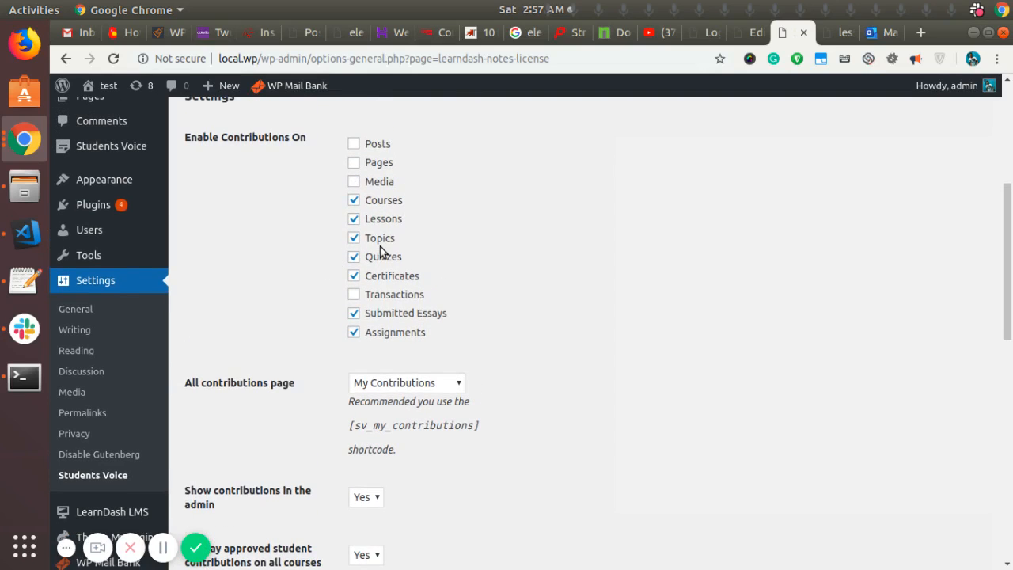
scroll(330, 281, down, 3)
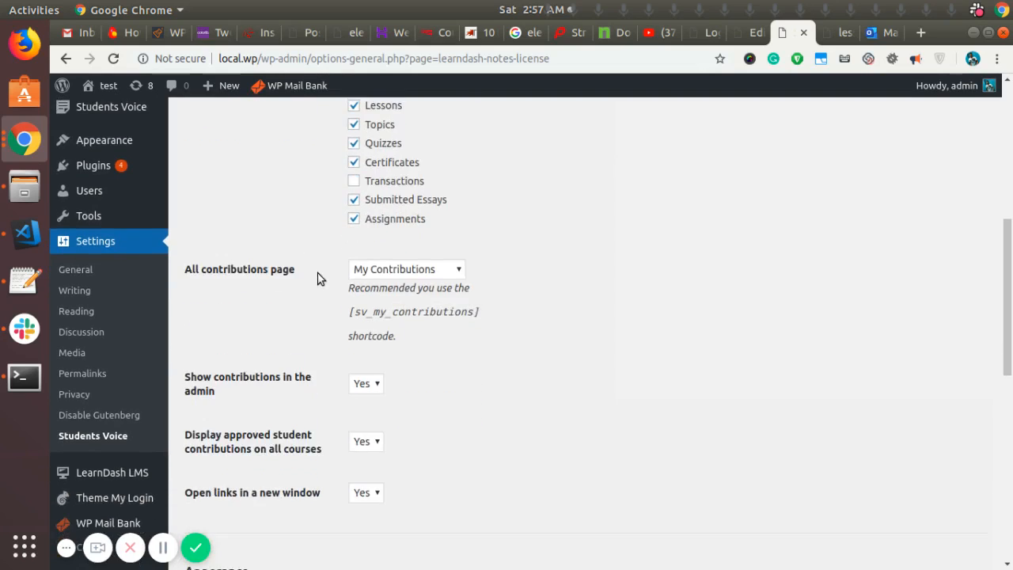
scroll(322, 278, up, 3)
scroll(299, 306, down, 2)
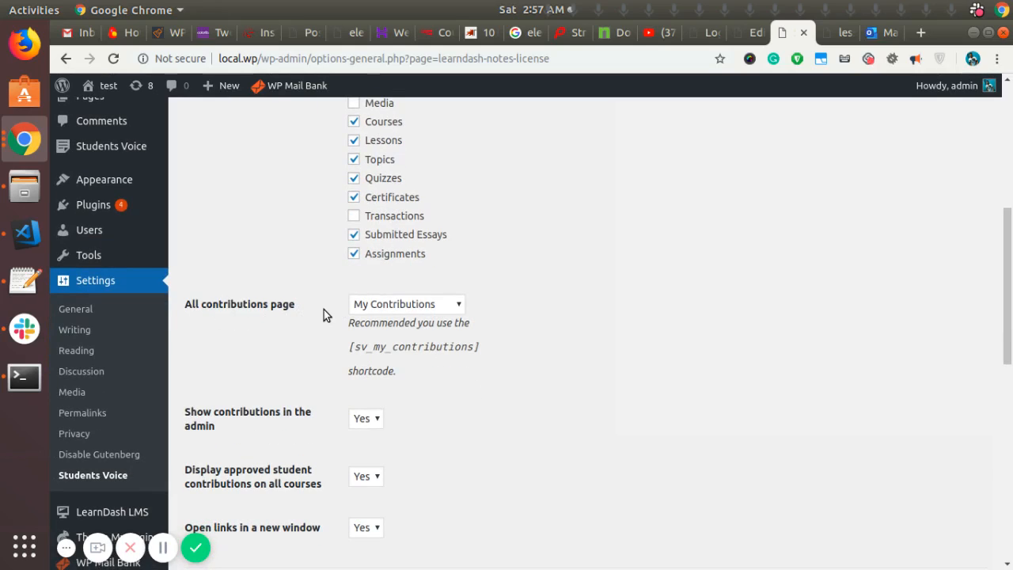
scroll(308, 308, down, 2)
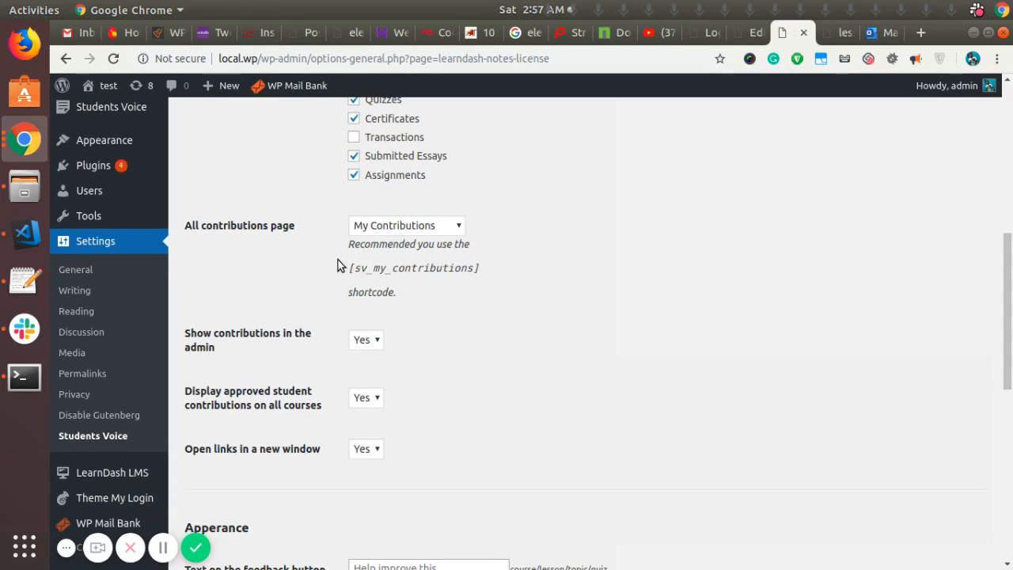
scroll(348, 246, down, 3)
scroll(379, 229, up, 2)
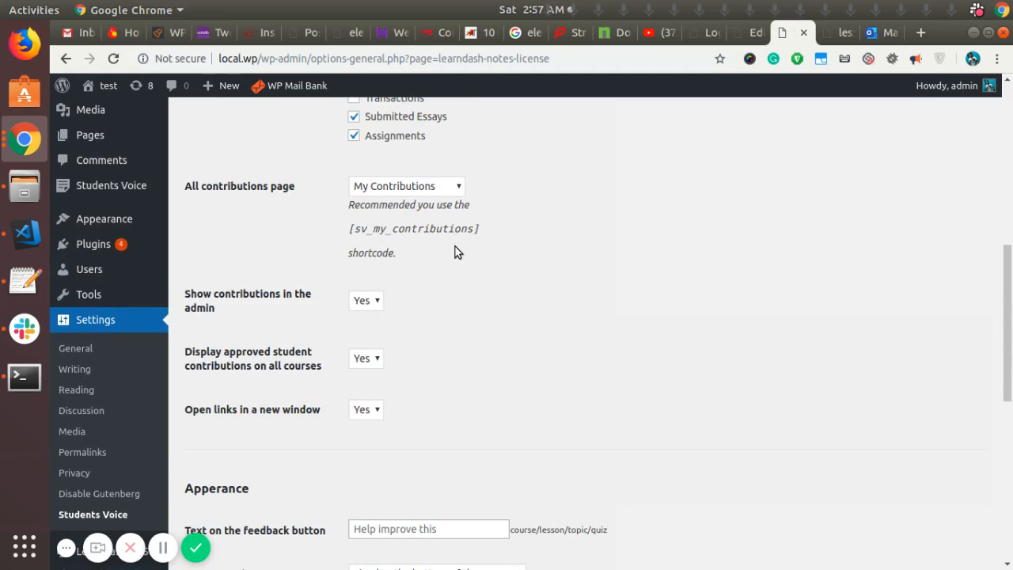
Step: Examine the contribution display options and the appearance settings for the feedback button, note icon and notepad colors
scroll(457, 253, down, 2)
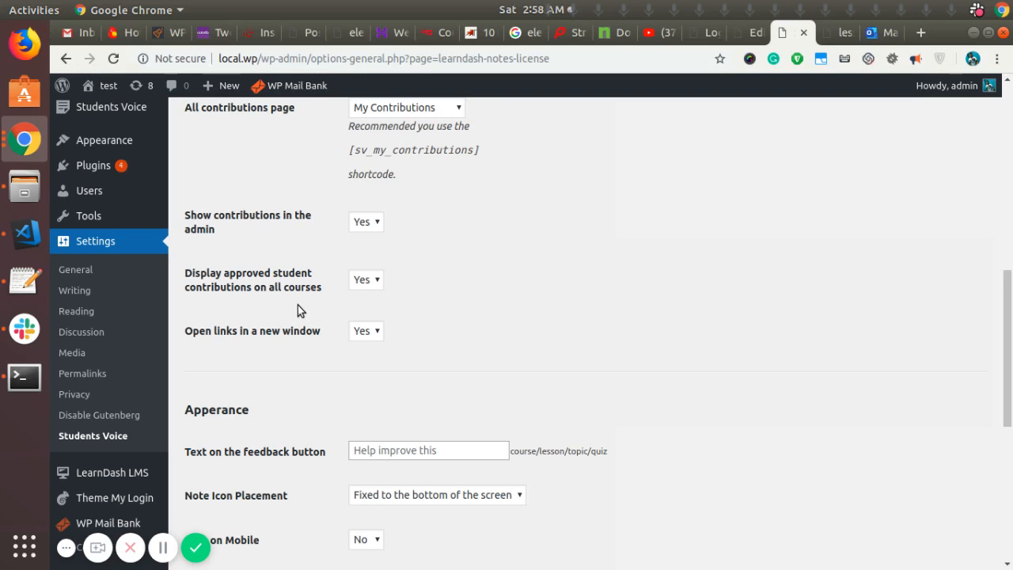
scroll(293, 300, down, 1)
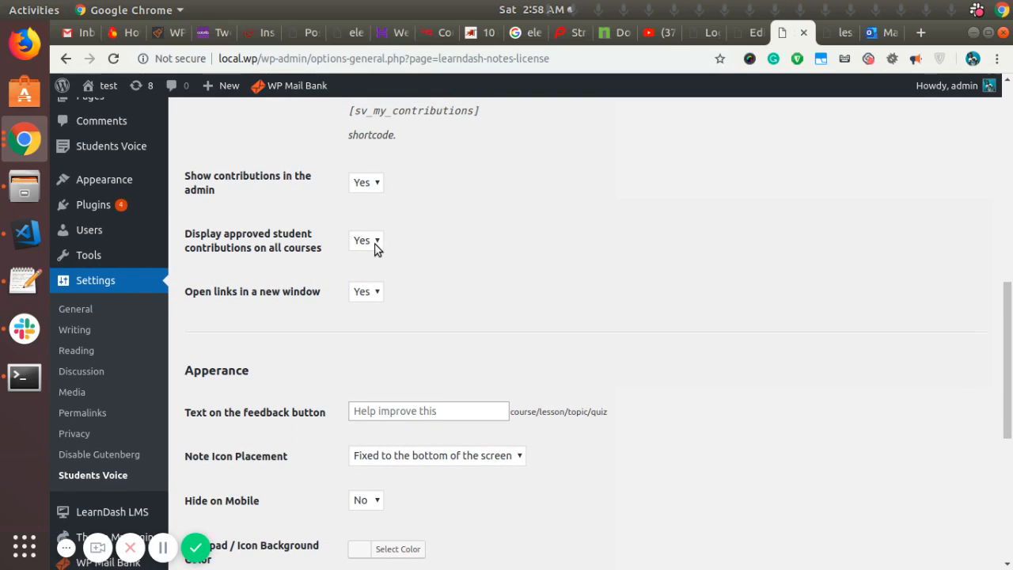
scroll(319, 222, down, 3)
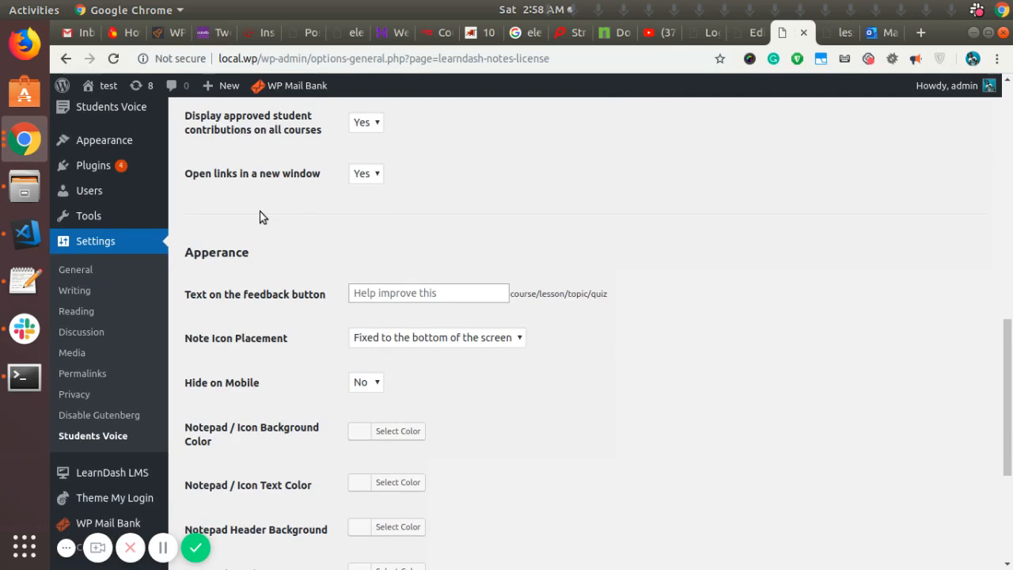
scroll(256, 293, down, 2)
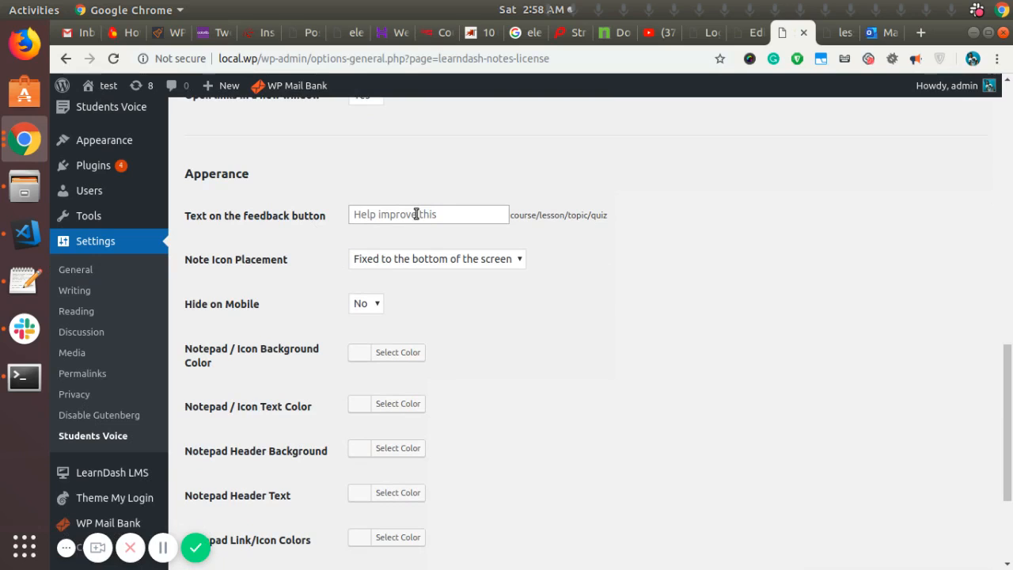
scroll(308, 282, down, 1)
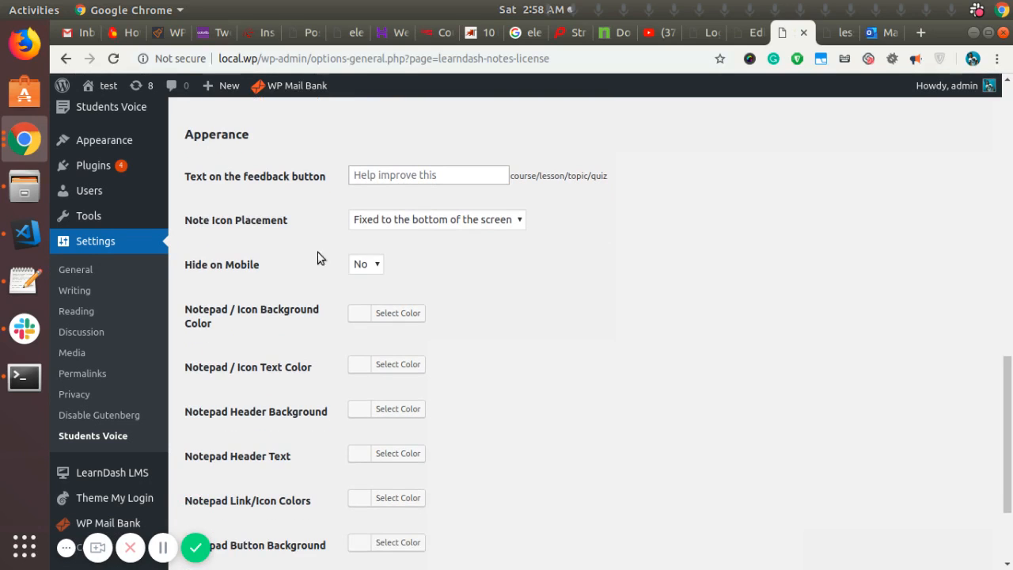
scroll(290, 388, down, 3)
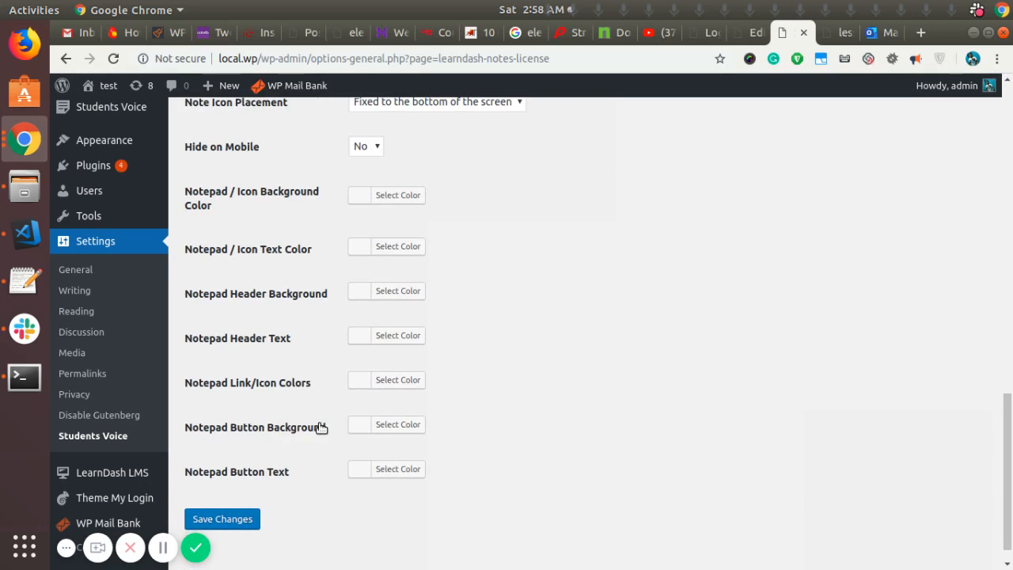
scroll(317, 423, up, 4)
scroll(312, 392, down, 3)
scroll(288, 423, up, 8)
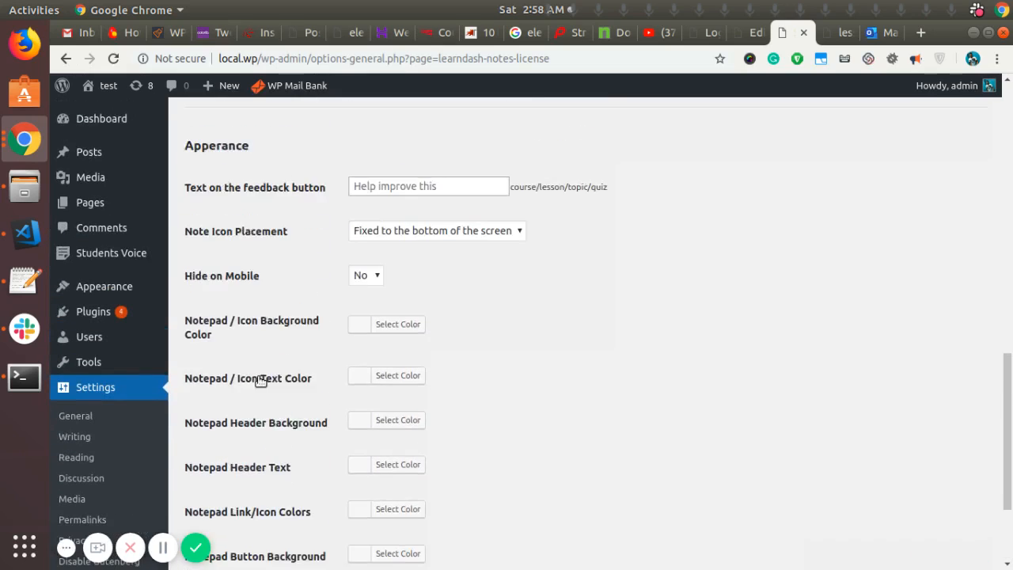
scroll(307, 331, up, 3)
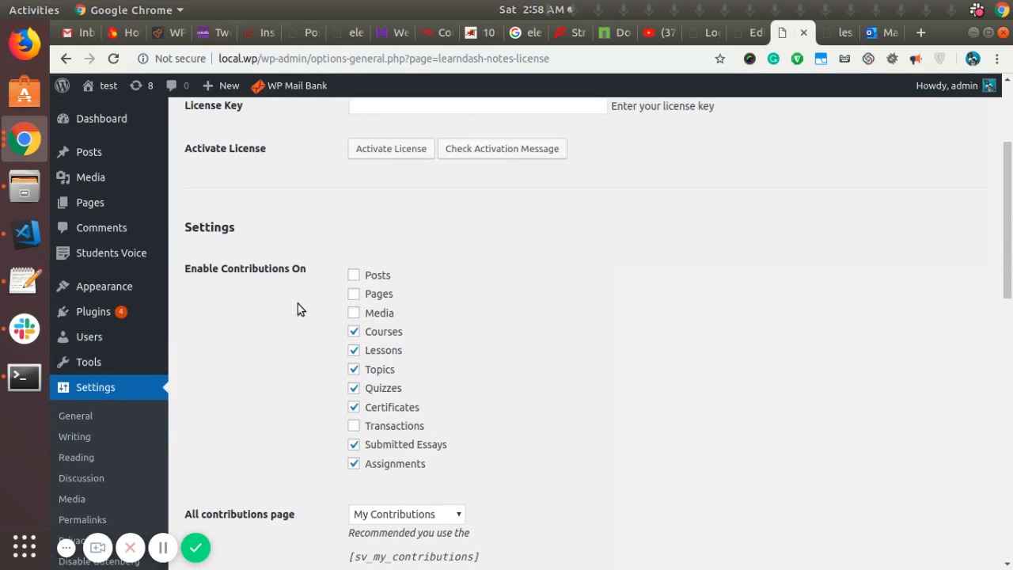
Step: Switch to the student's incognito Chrome window and look over the course 1 page and the logged-in account
click(33, 149)
click(210, 228)
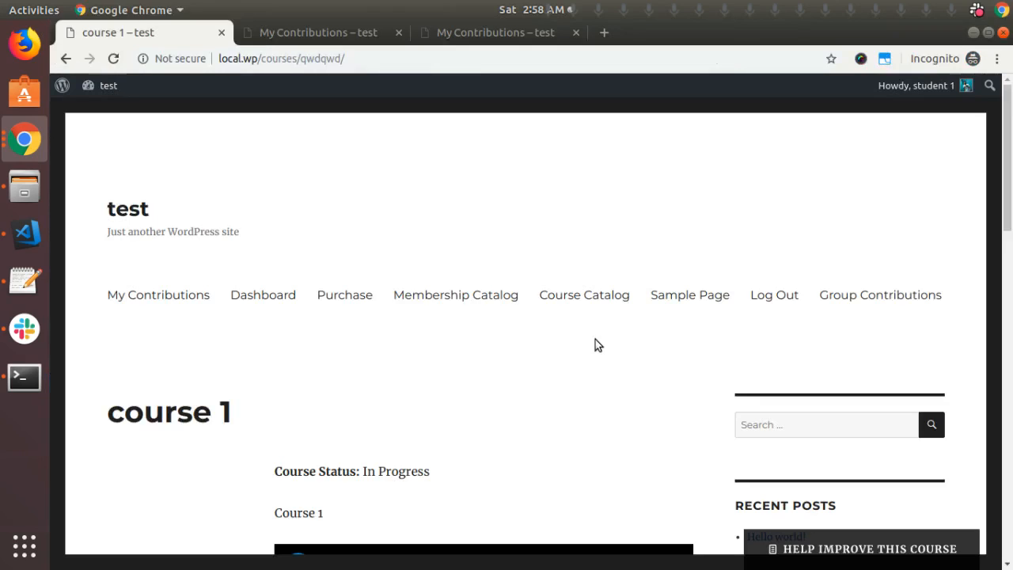
scroll(475, 368, down, 2)
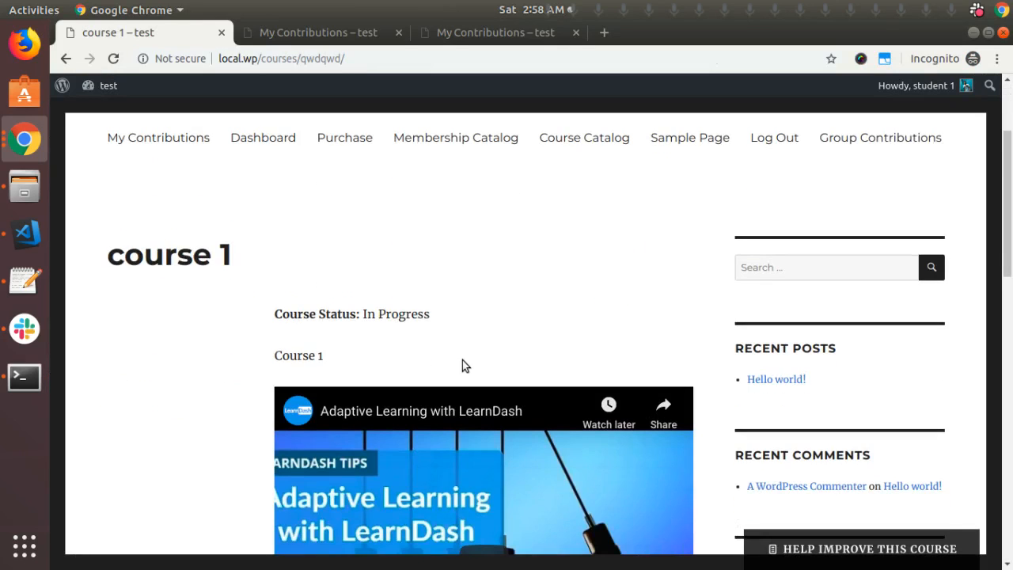
scroll(463, 360, up, 1)
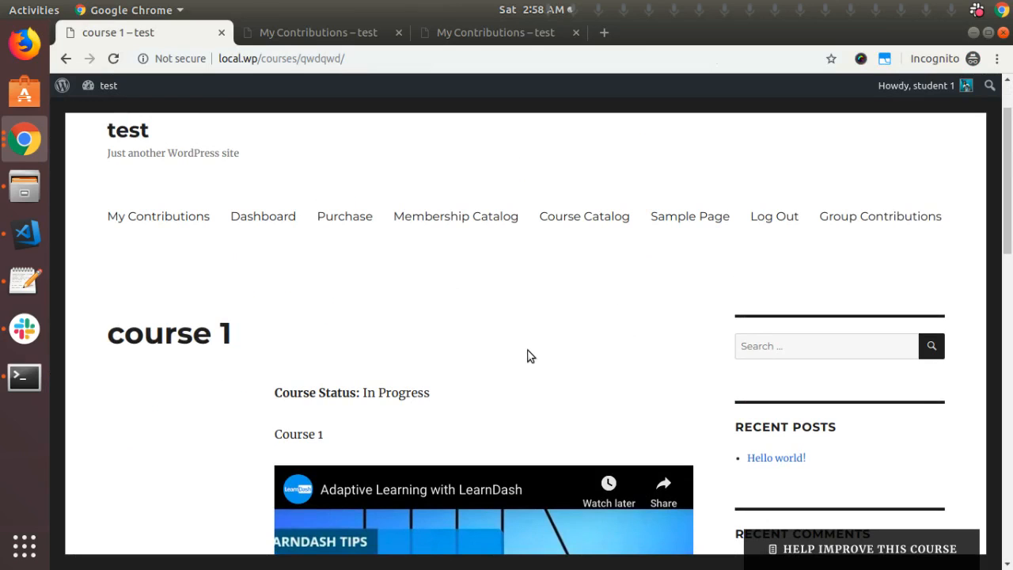
scroll(529, 354, down, 2)
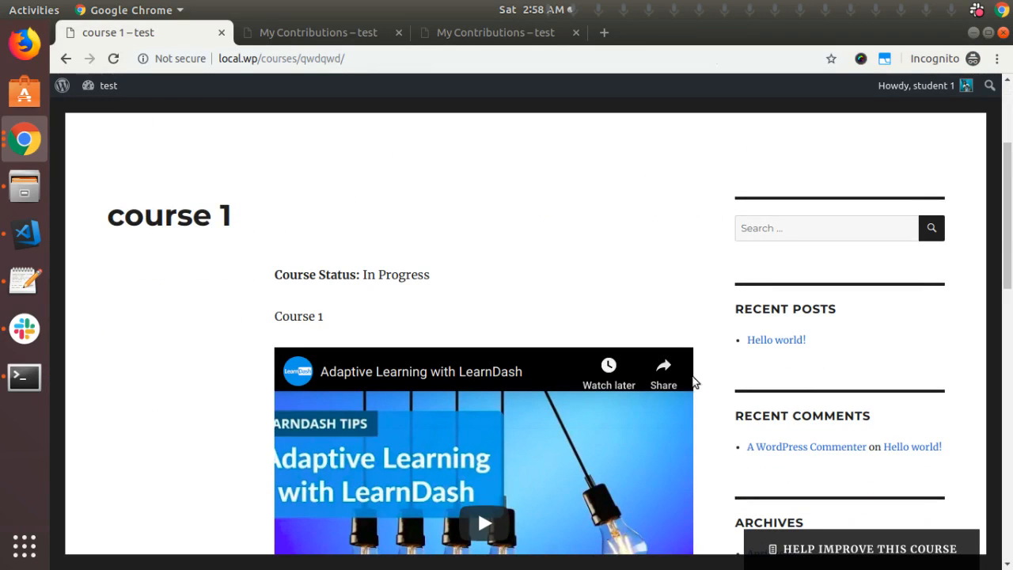
scroll(701, 392, up, 1)
scroll(658, 351, up, 2)
mouse_move(947, 97)
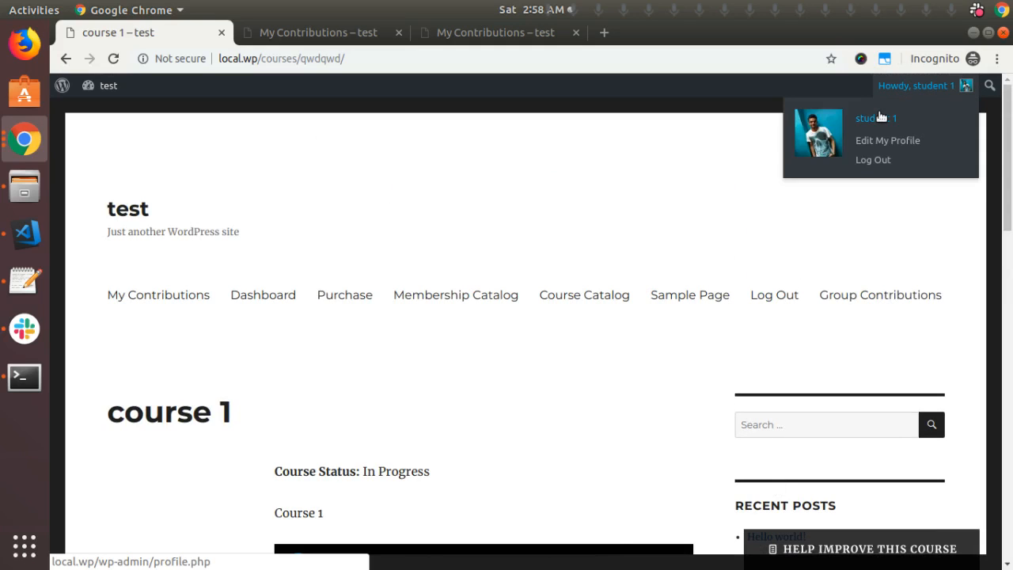
scroll(608, 406, down, 4)
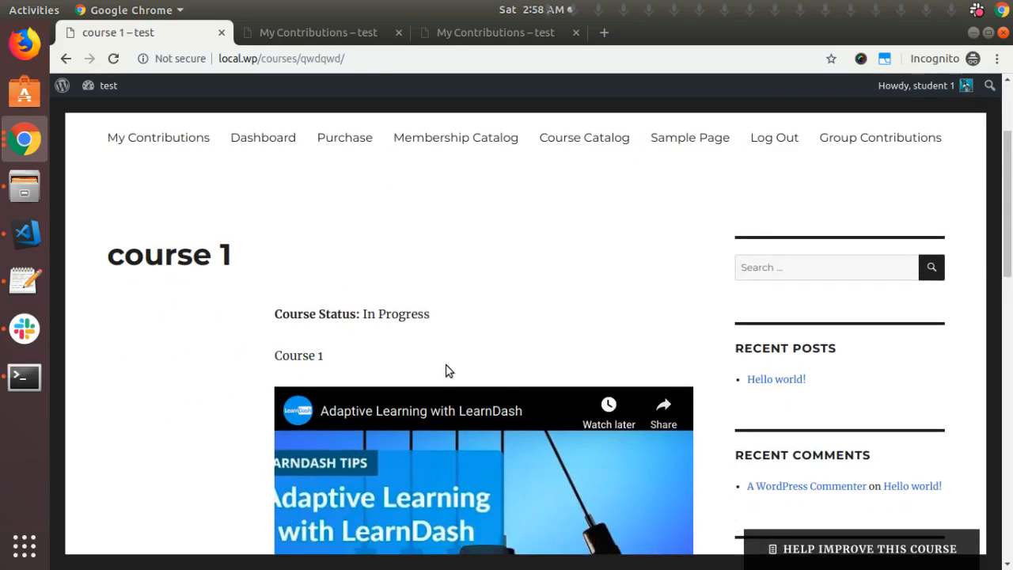
scroll(216, 290, down, 1)
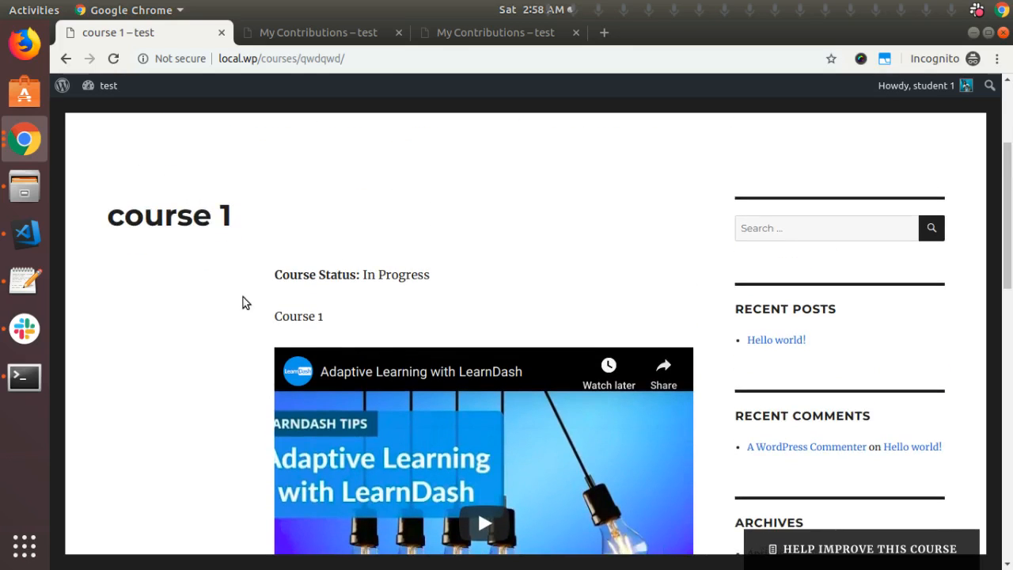
scroll(710, 261, up, 3)
scroll(244, 343, down, 3)
scroll(244, 344, down, 6)
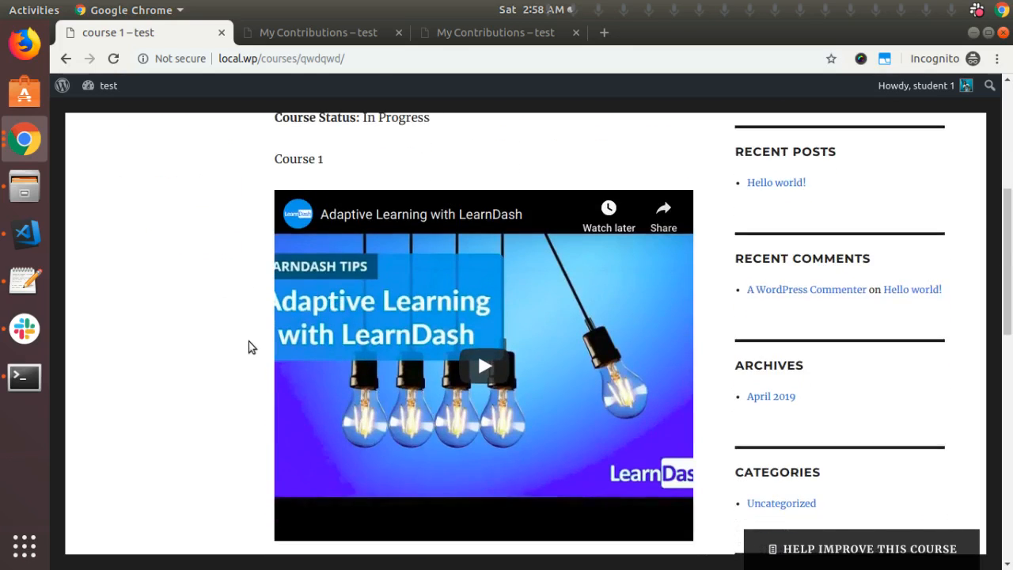
Step: Open the Help Improve This Course form on course 1 and title the contribution "Contribution for course"
click(869, 559)
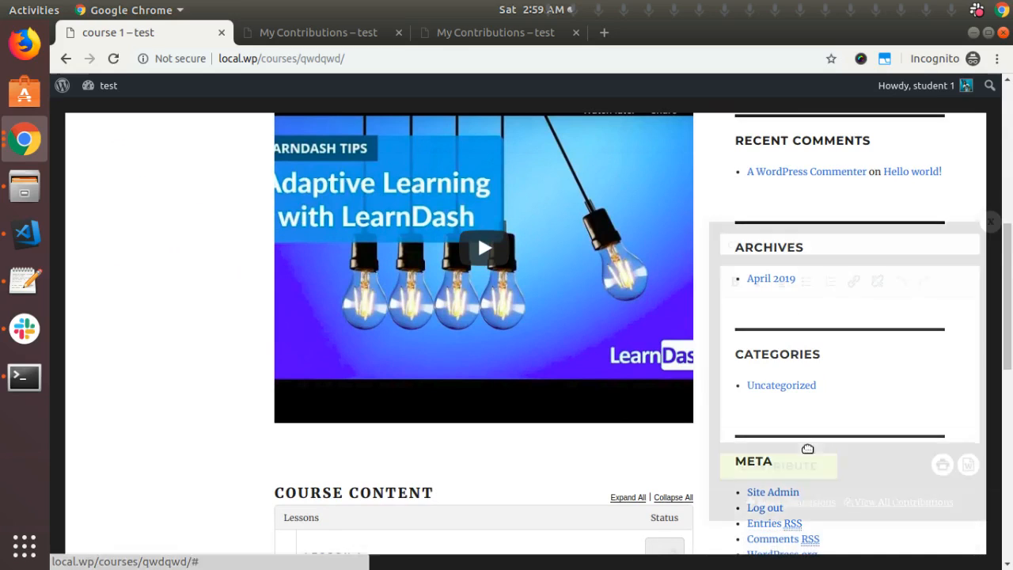
click(788, 246)
text(Contribution for course)
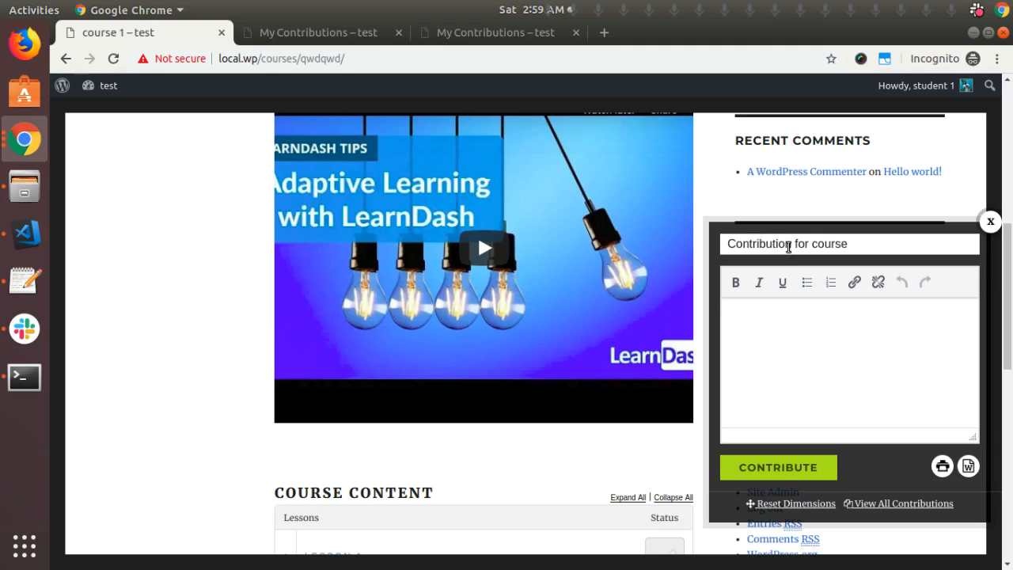
Step: Copy the contribution's title into its body text and submit the contribution
triple_click(788, 246)
key(ctrl+c)
click(803, 346)
key(ctrl+v)
click(799, 467)
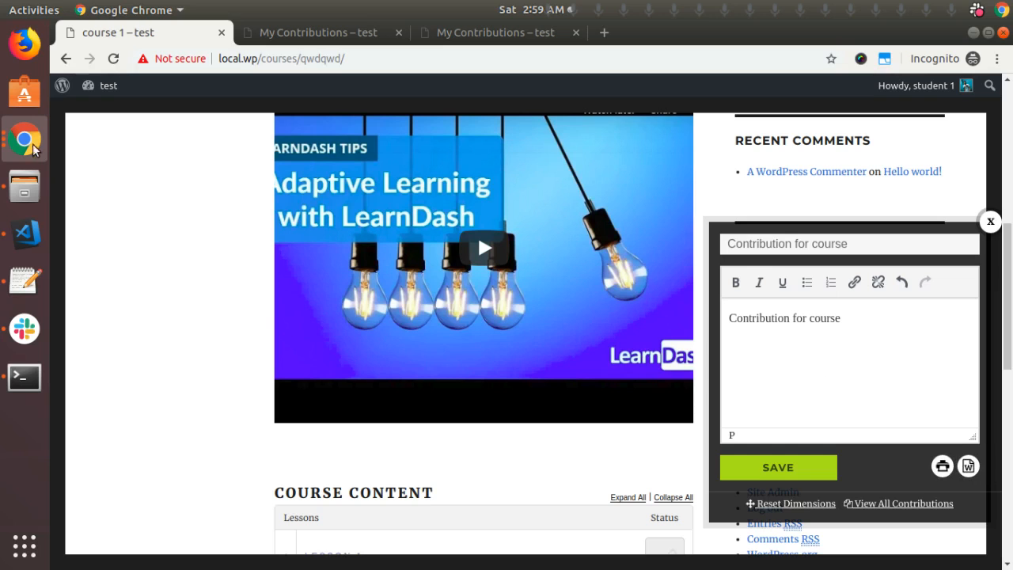
Step: Switch back to the admin's Chrome window and open the Students Voice list to check the submitted contribution
scroll(388, 189, up, 4)
scroll(389, 189, up, 1)
scroll(206, 197, down, 1)
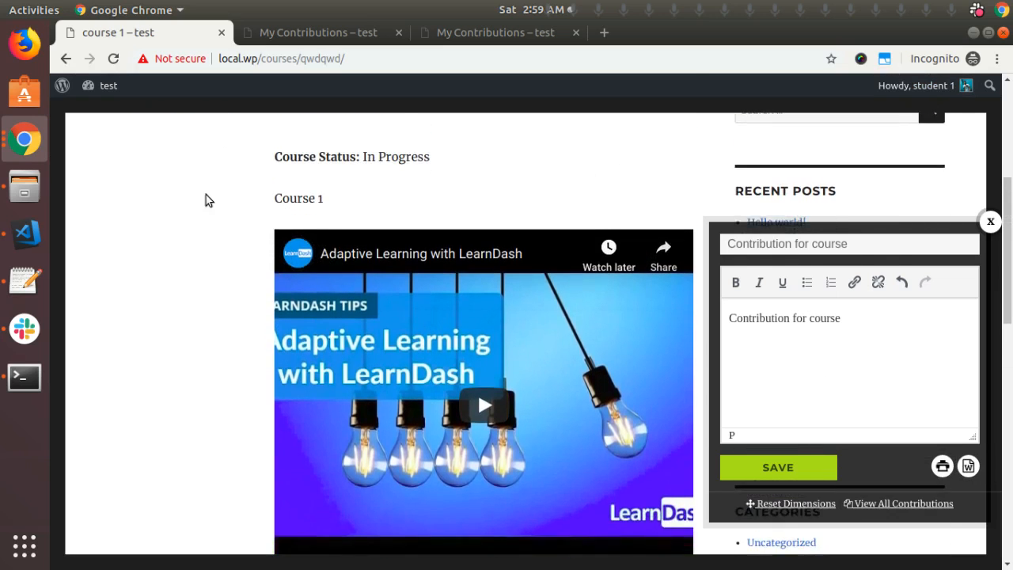
scroll(206, 196, up, 4)
click(32, 155)
click(135, 204)
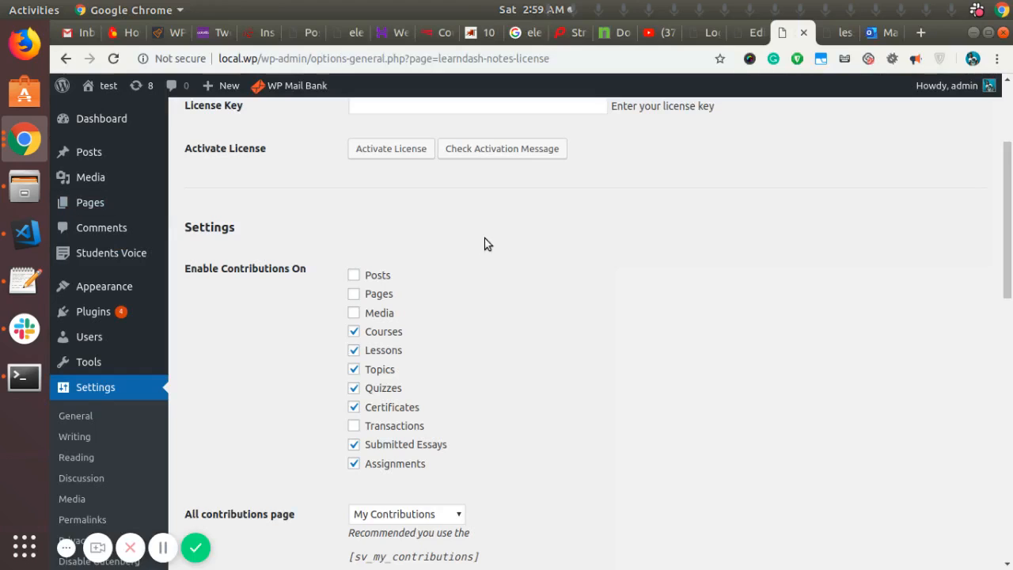
scroll(205, 338, up, 3)
mouse_move(106, 254)
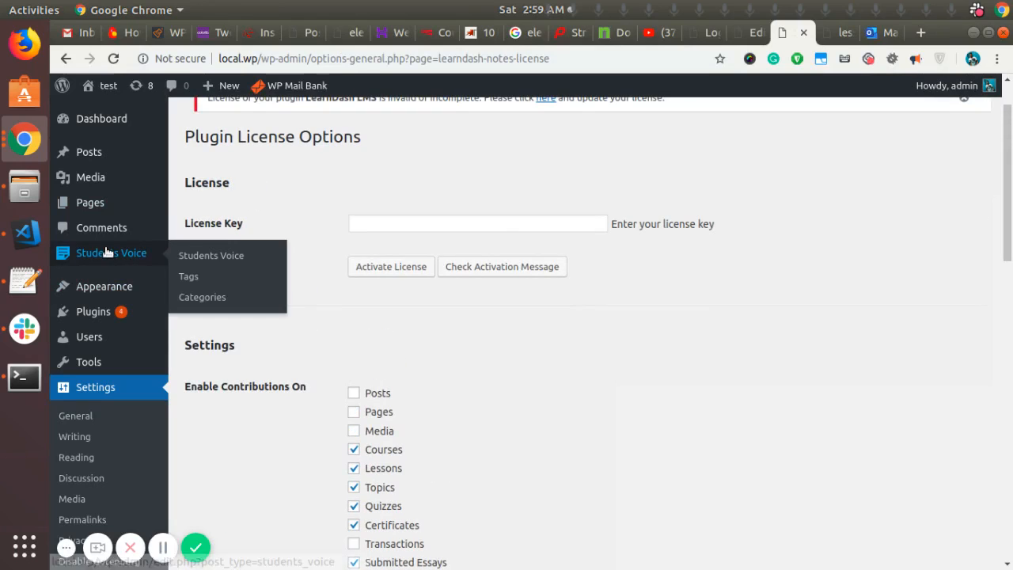
click(189, 257)
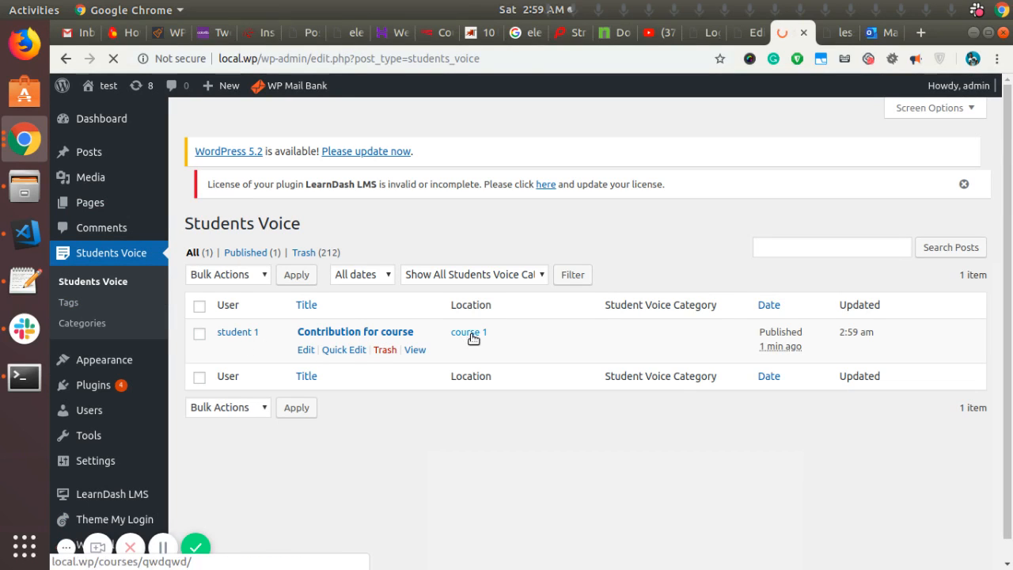
Step: Open the "Contribution for course" entry for editing and look over its content, tags, Students Voice categories and details
click(307, 330)
scroll(324, 269, down, 3)
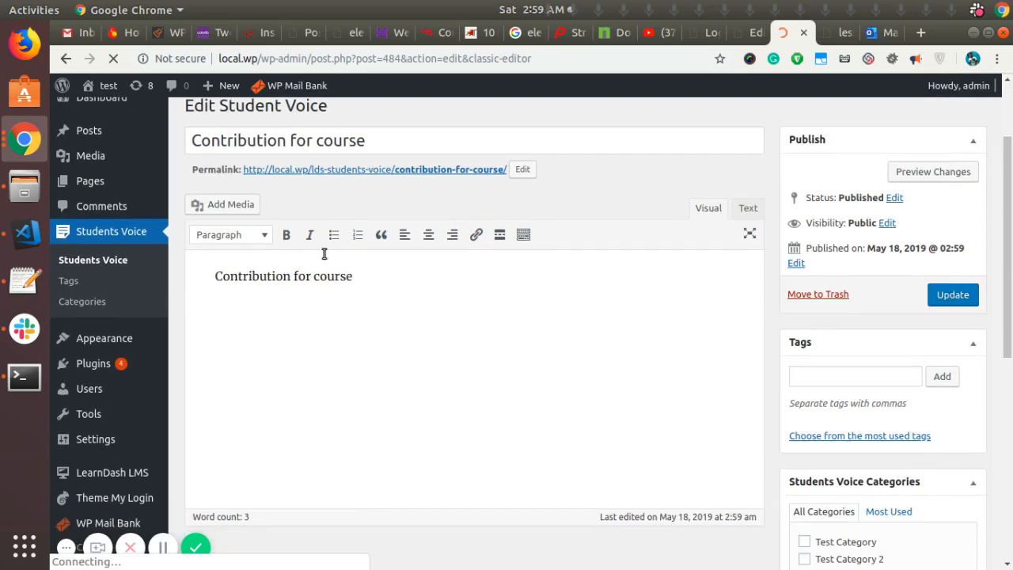
scroll(311, 304, down, 3)
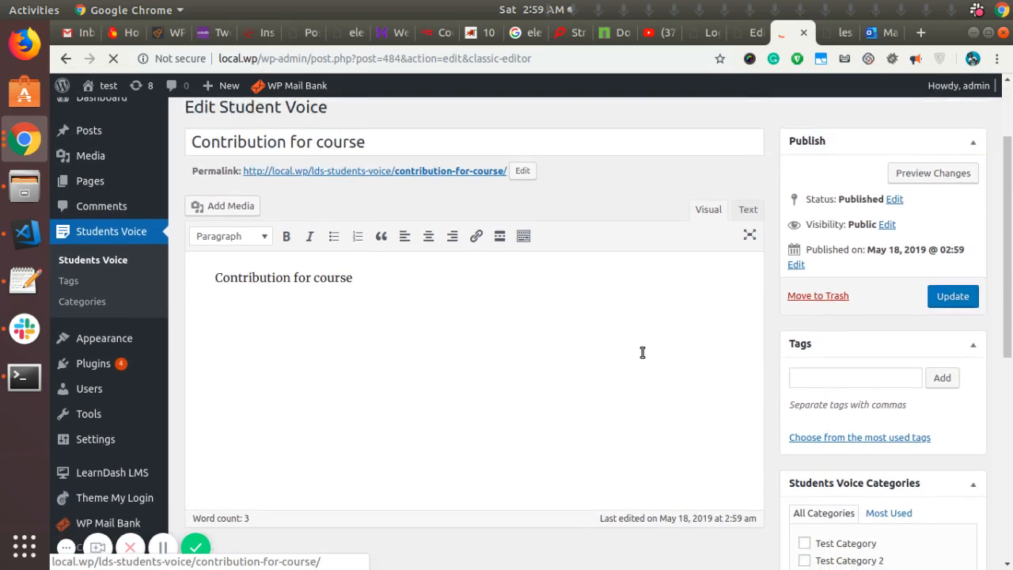
scroll(642, 352, down, 2)
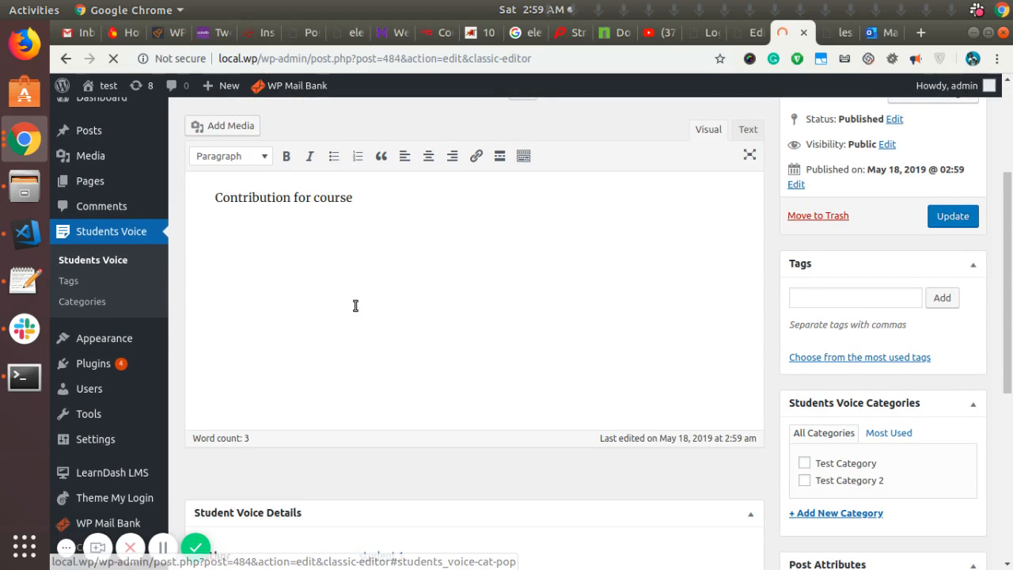
scroll(356, 305, up, 2)
scroll(782, 357, down, 3)
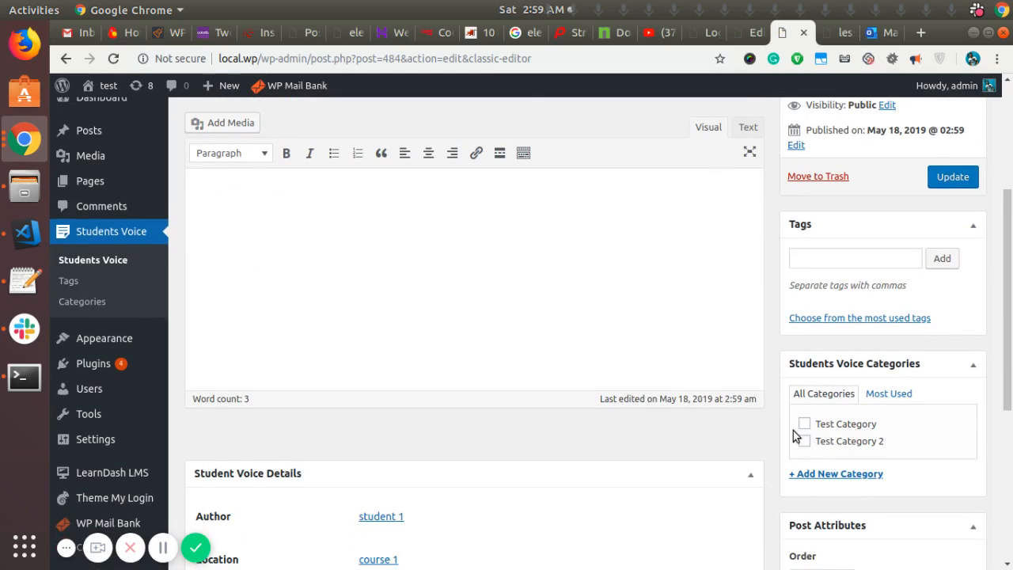
scroll(793, 431, up, 1)
scroll(377, 378, up, 2)
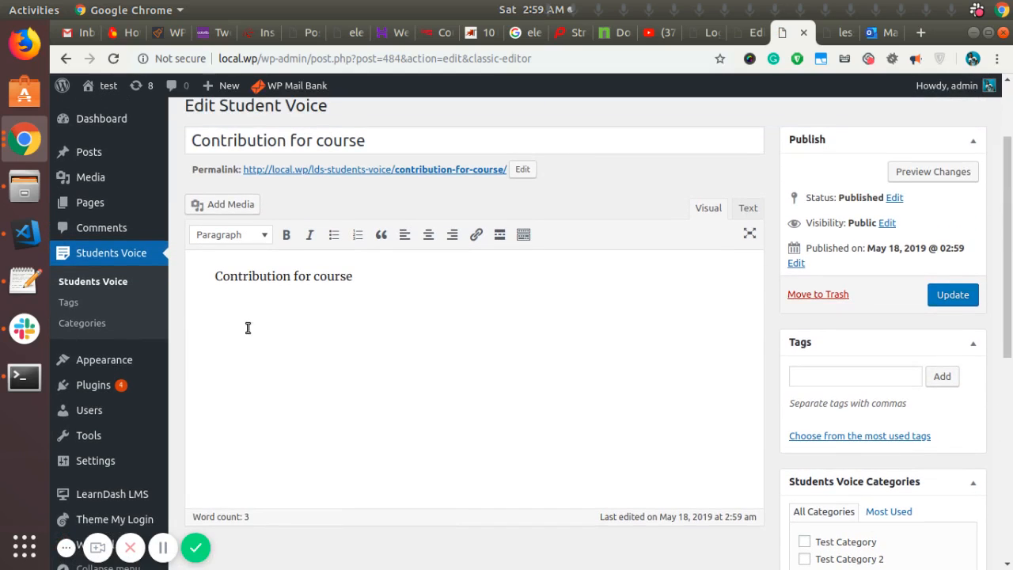
Step: Return to the Students Voice list and check which categories its category filter offers
click(103, 284)
click(434, 273)
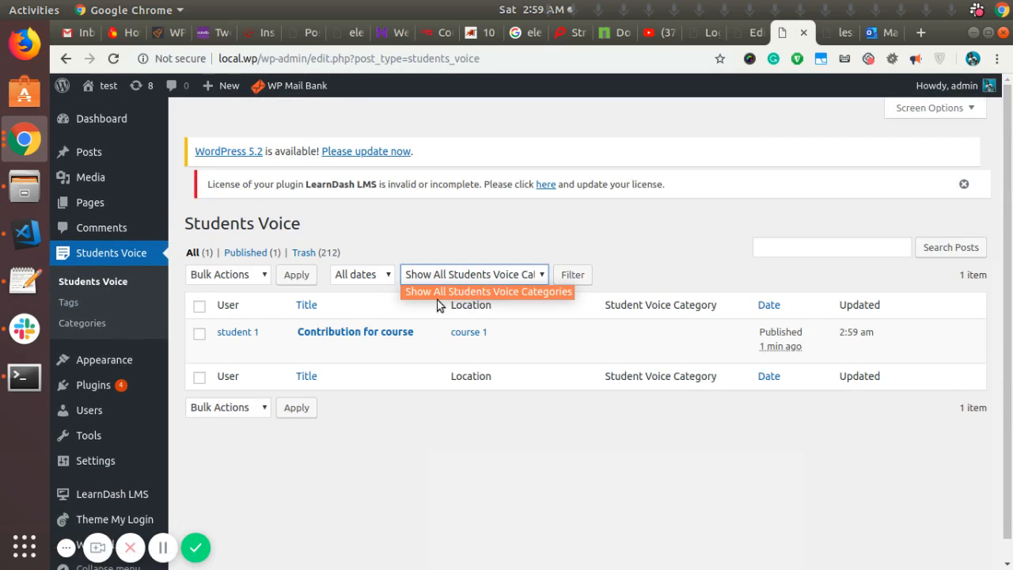
click(475, 248)
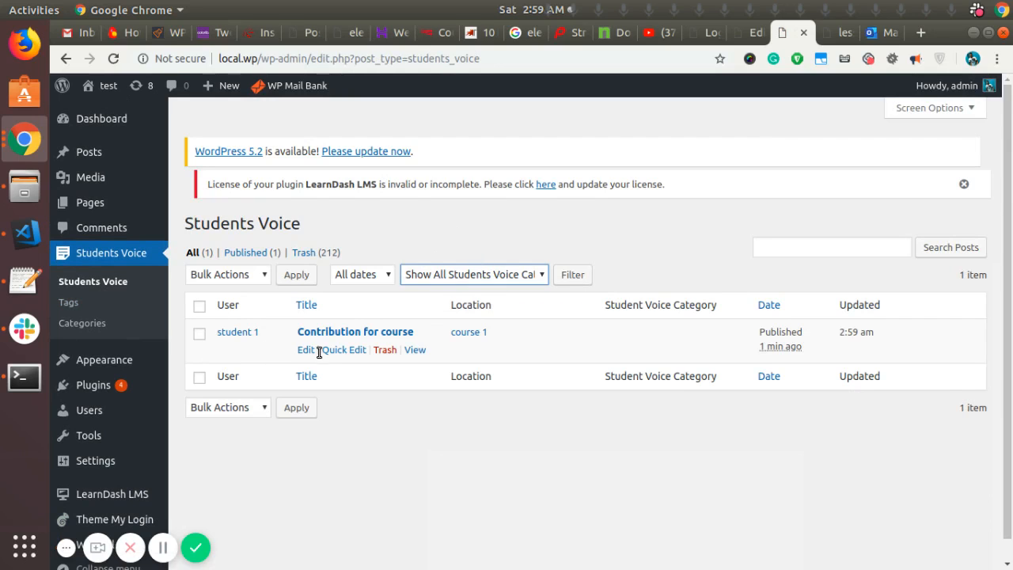
Step: Assign the "Contribution for course" entry to Test Category and update it
click(304, 350)
scroll(819, 441, down, 2)
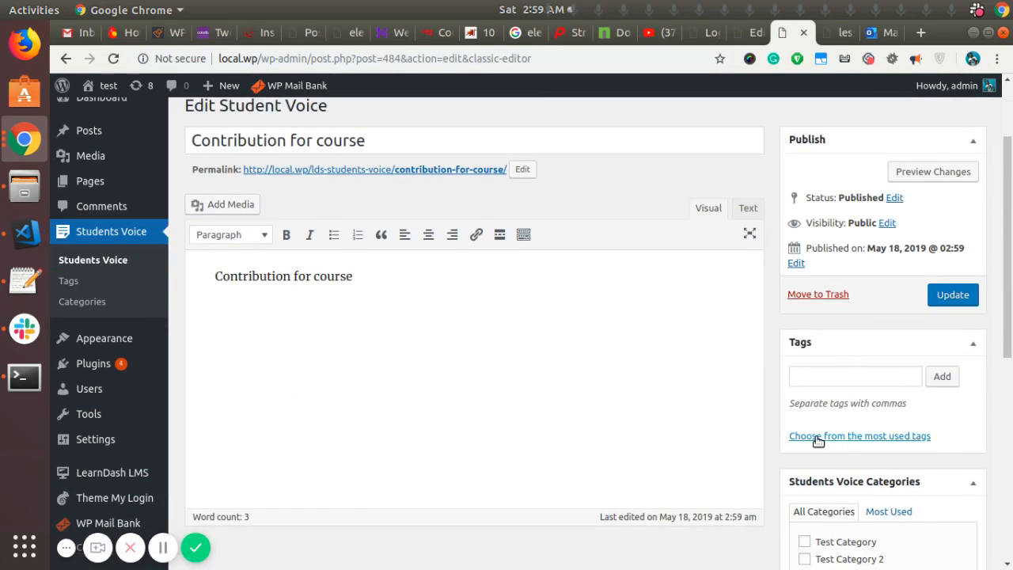
scroll(818, 441, down, 2)
click(805, 462)
scroll(815, 452, up, 3)
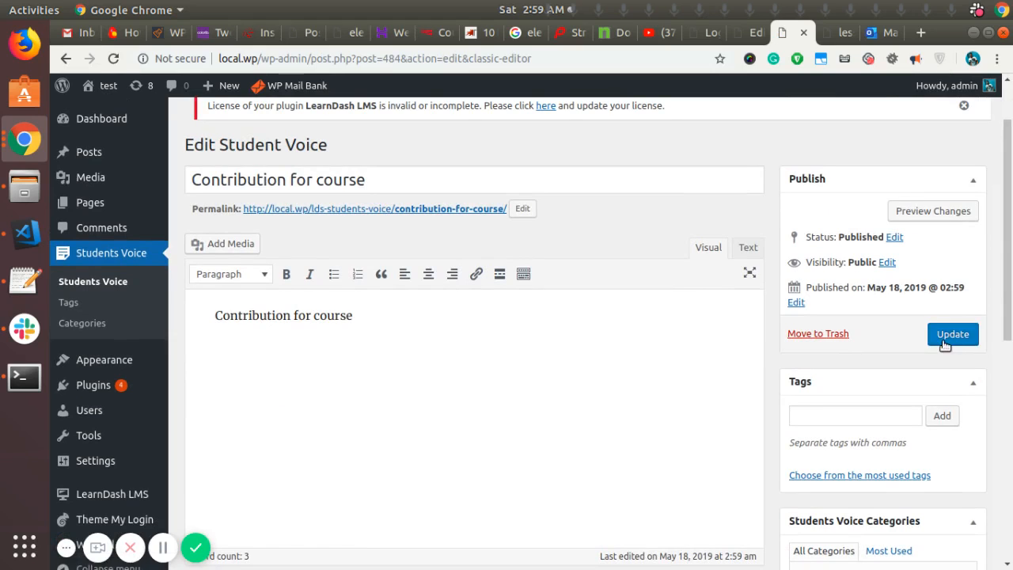
click(949, 335)
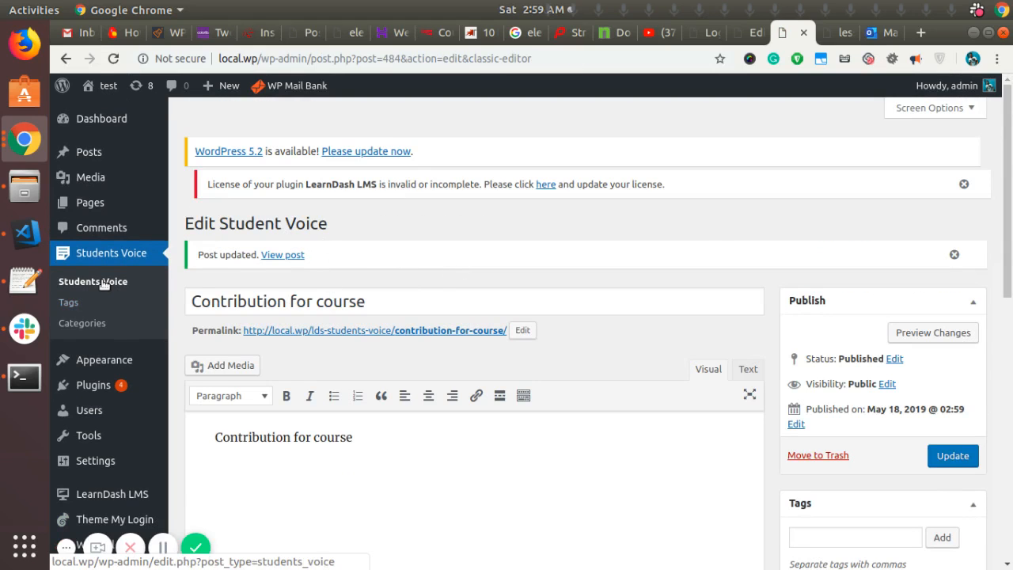
Step: Go back to the Students Voice list and check the contribution's category and the category filter options
click(103, 282)
click(466, 274)
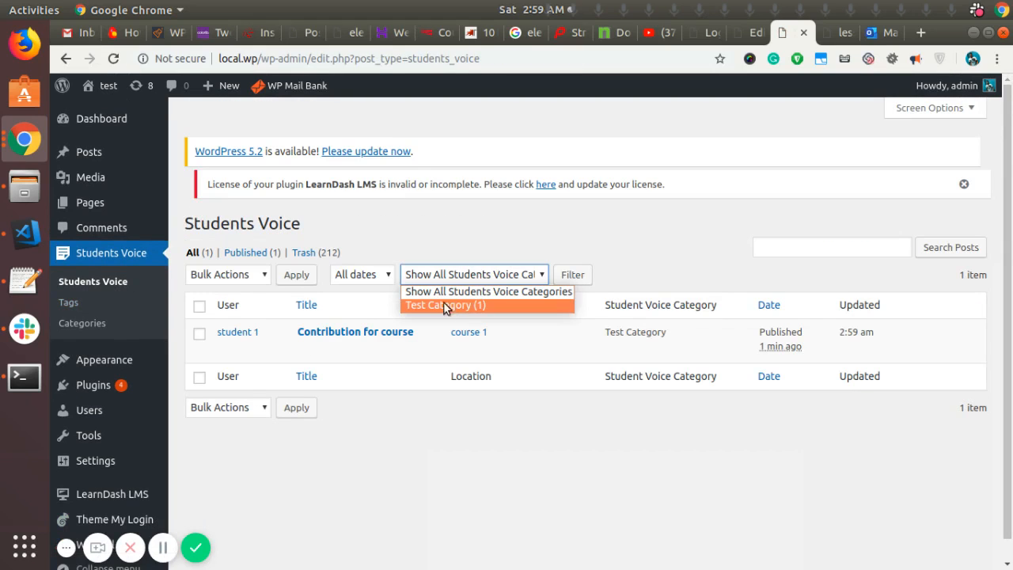
click(361, 462)
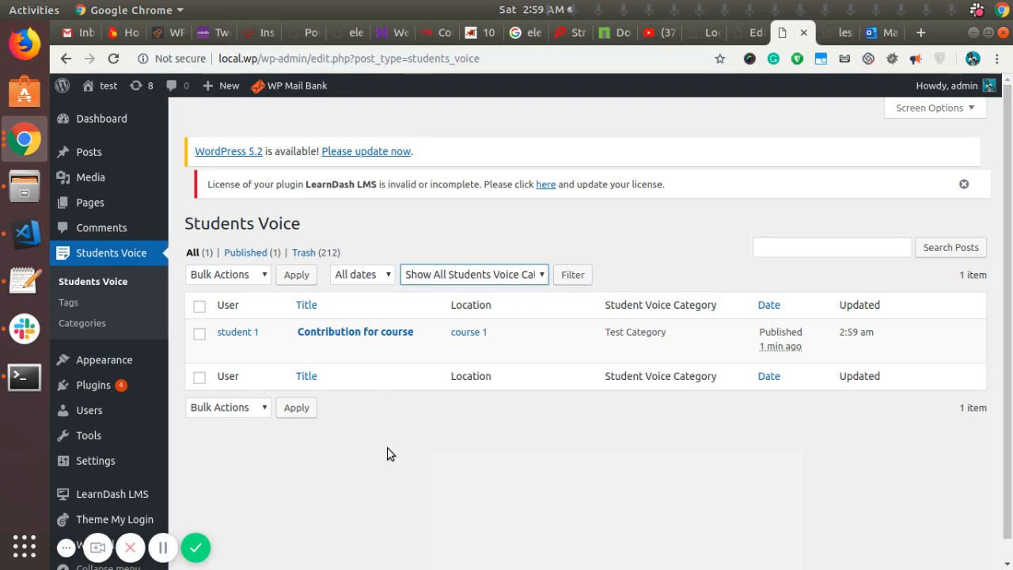
scroll(373, 430, down, 1)
scroll(387, 415, up, 1)
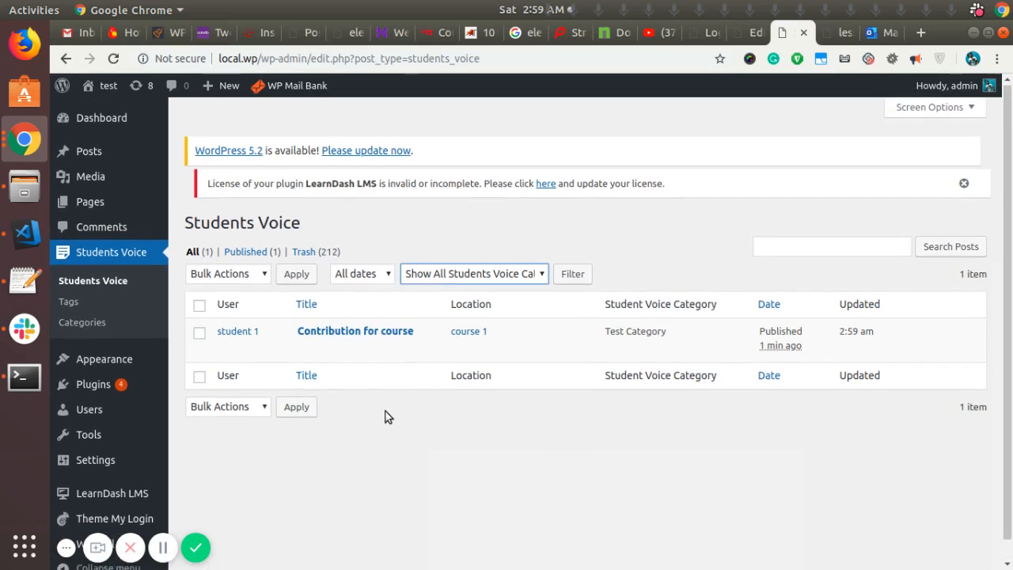
Step: Open the LearnDash LMS notifications list and look over the existing notifications and their triggers
scroll(380, 400, down, 1)
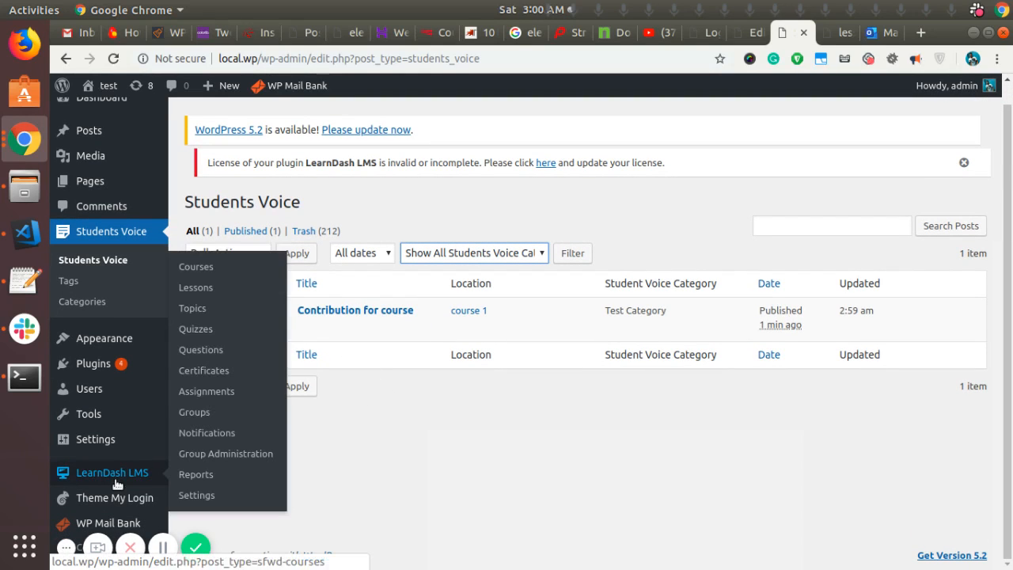
mouse_move(121, 488)
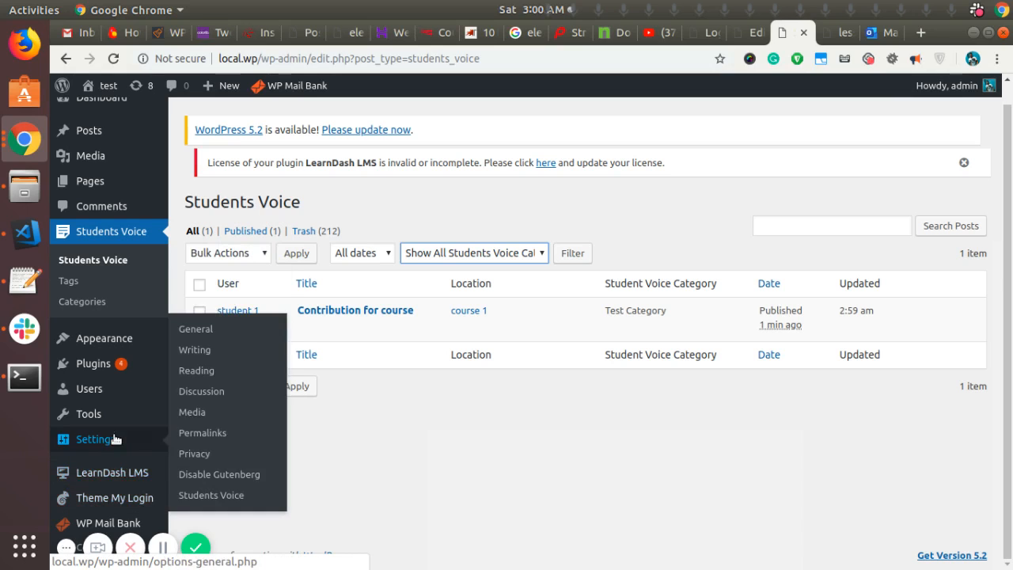
click(212, 433)
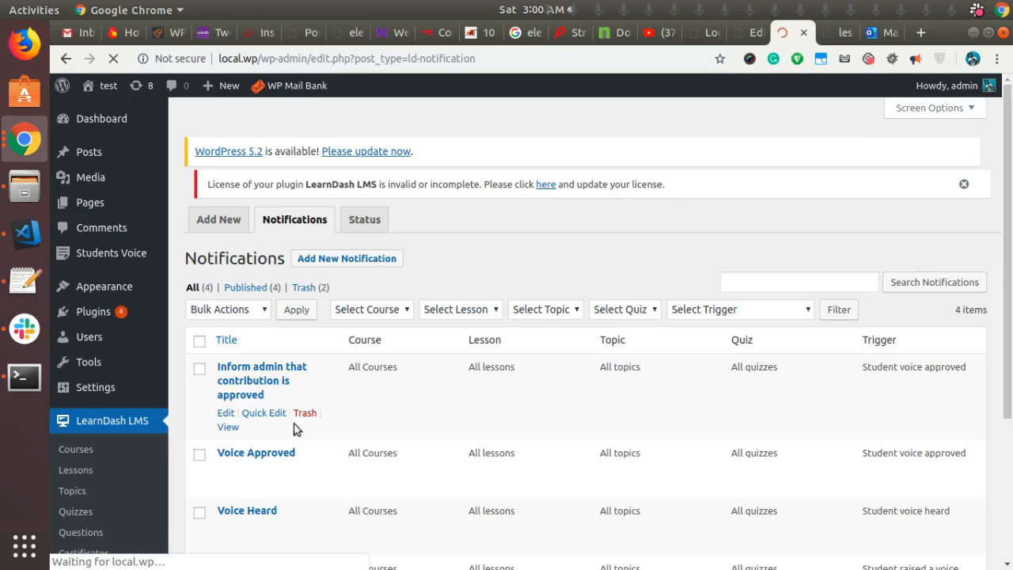
scroll(310, 321, down, 1)
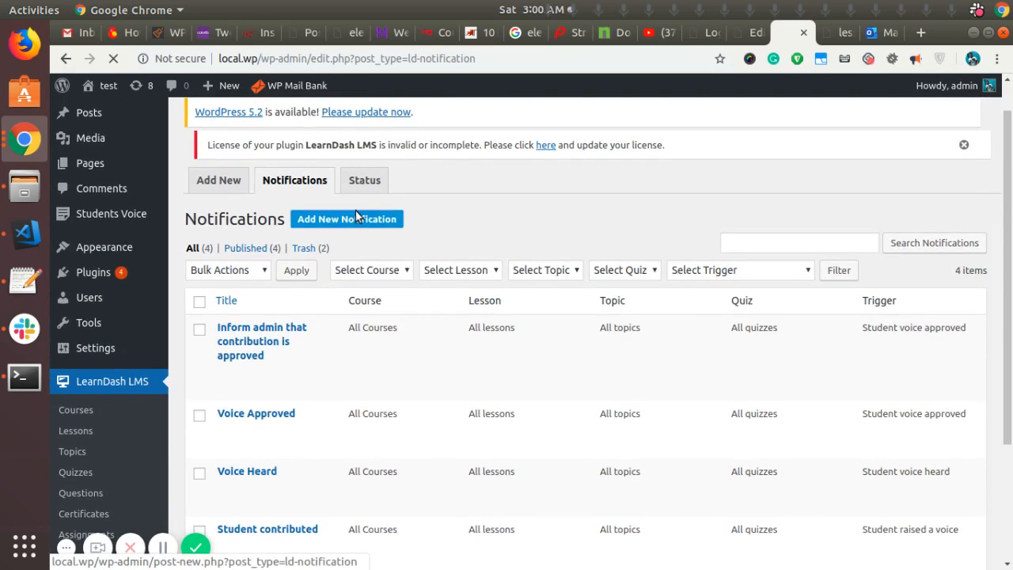
Step: Start a new notification and examine its recipient settings and available email triggers, especially the student voice ones
click(352, 217)
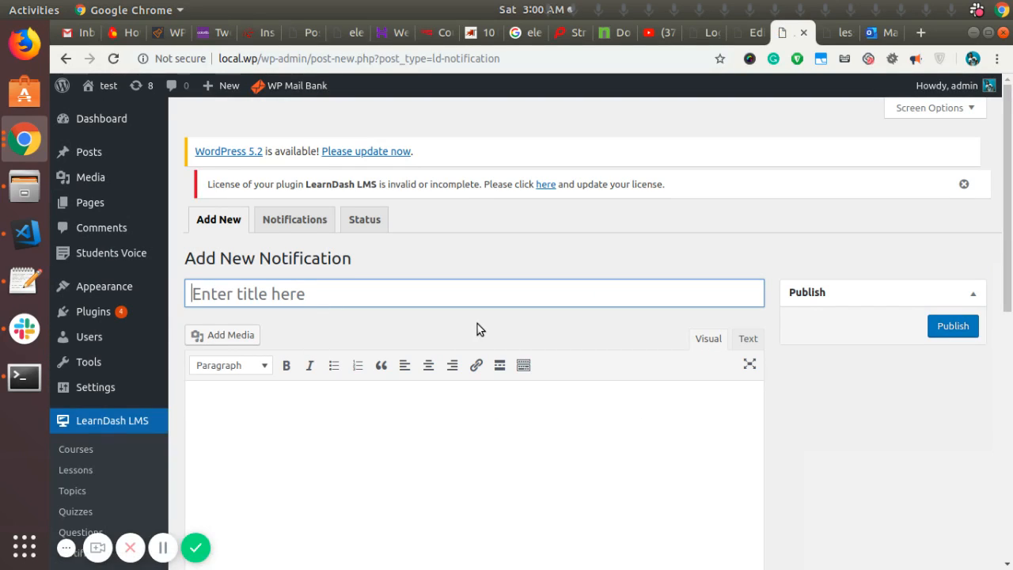
scroll(477, 324, down, 3)
scroll(421, 335, down, 5)
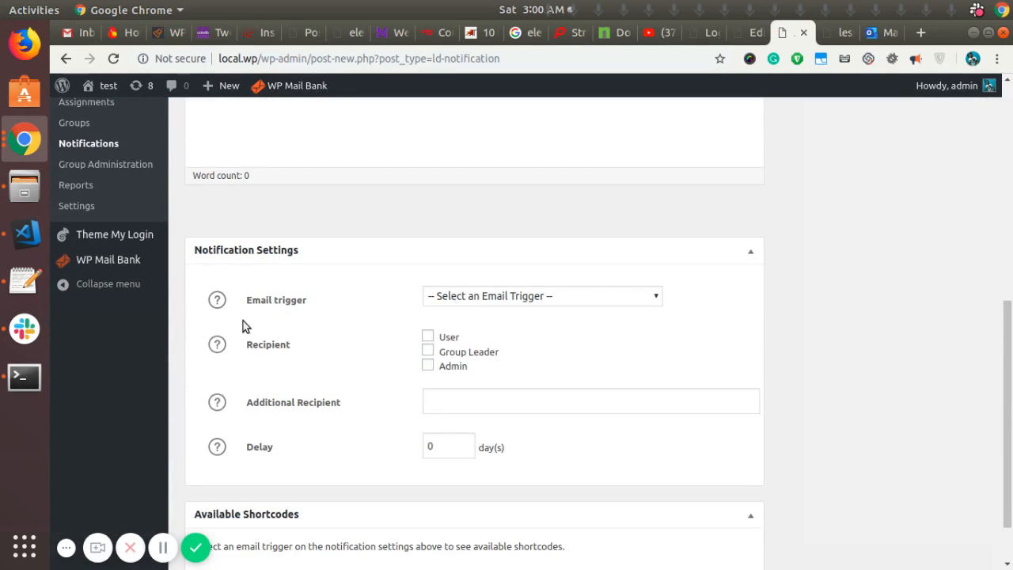
scroll(307, 295, up, 3)
scroll(365, 293, down, 2)
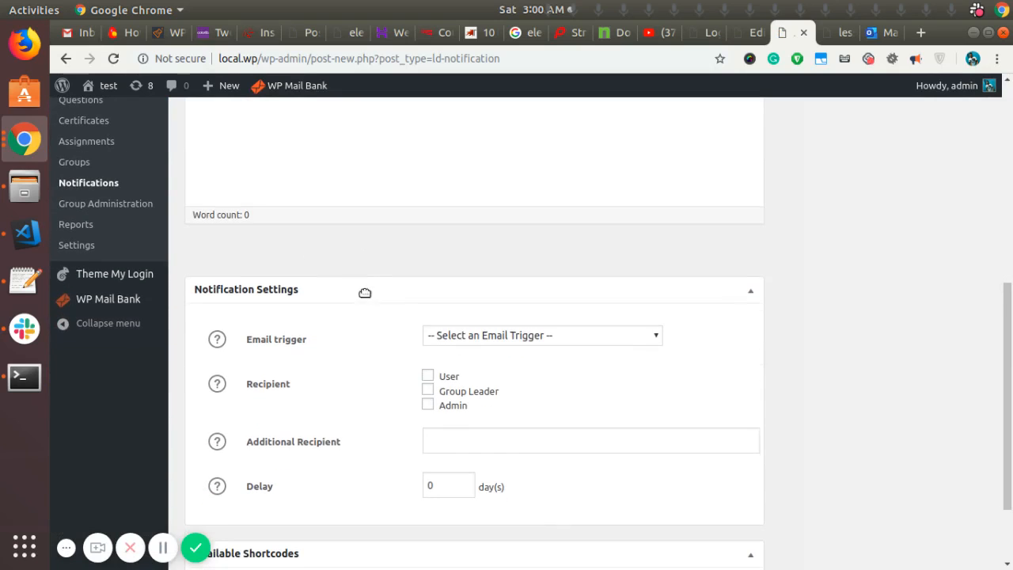
click(457, 339)
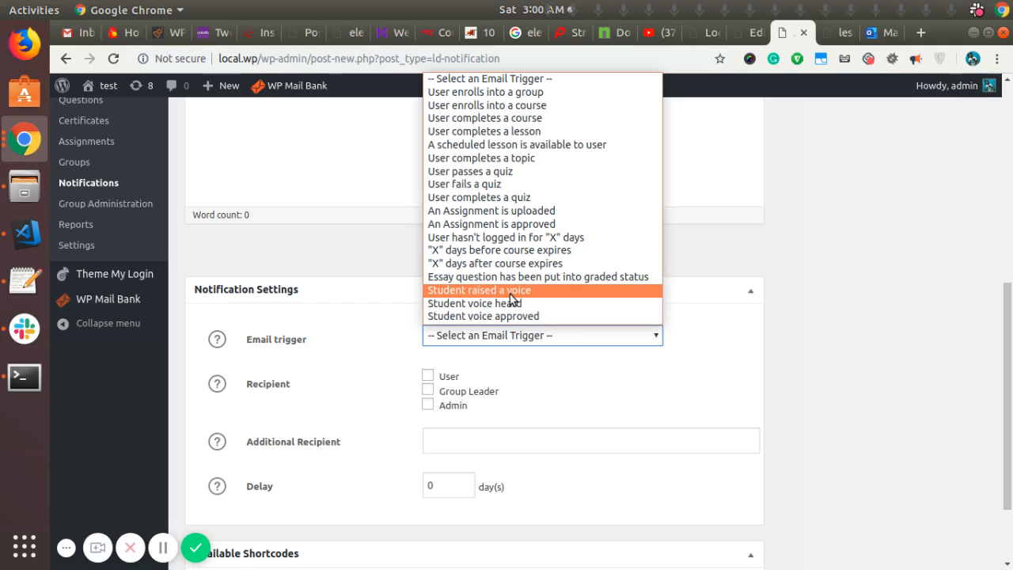
click(822, 313)
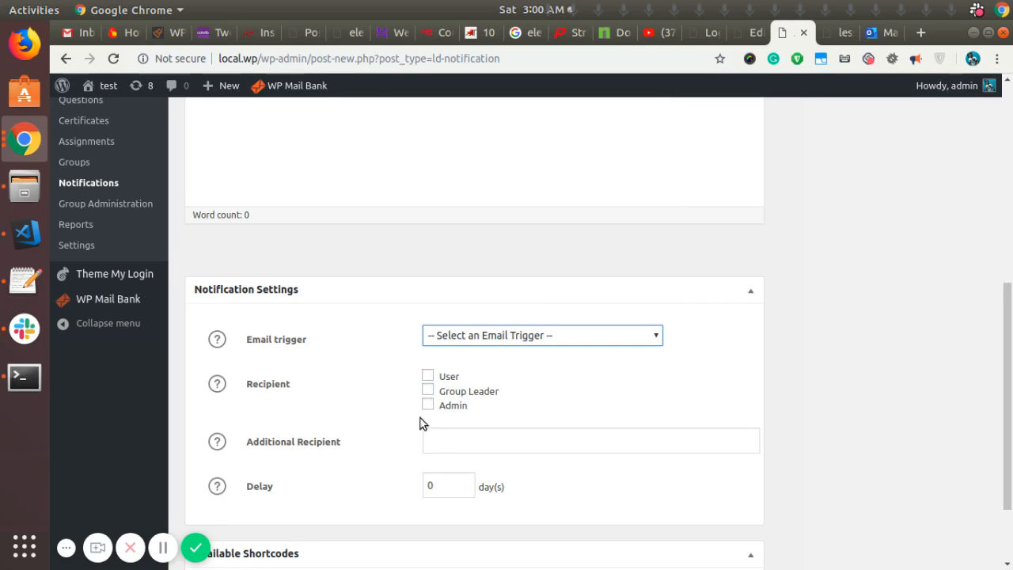
scroll(375, 394, down, 1)
scroll(380, 375, up, 3)
scroll(380, 375, down, 1)
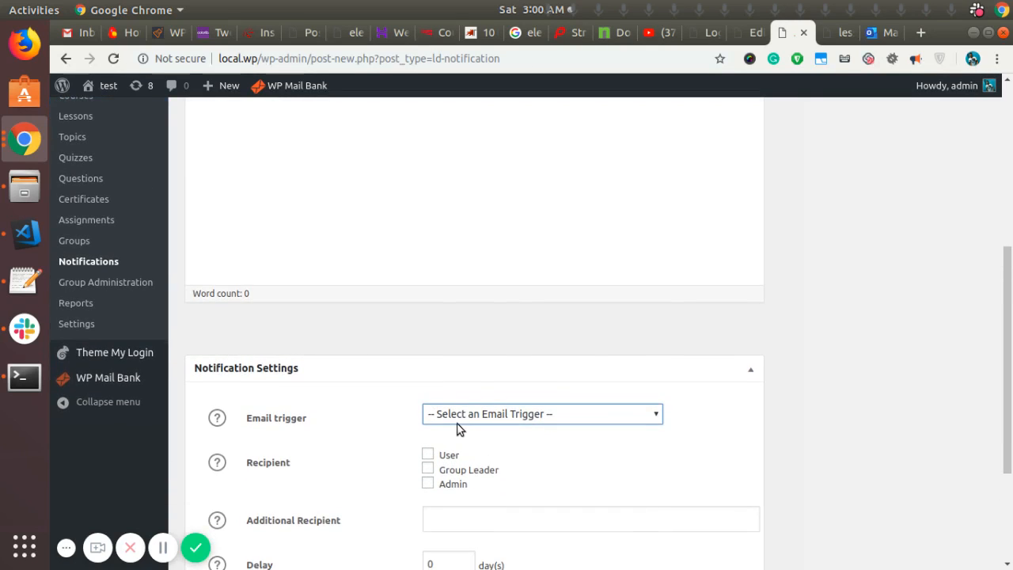
click(457, 423)
click(292, 304)
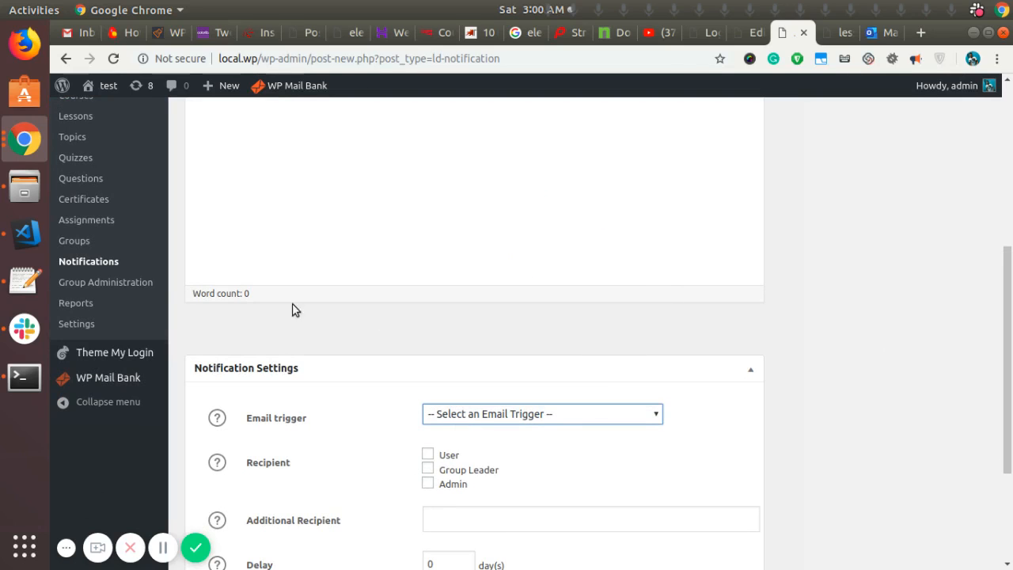
Step: Return to the notifications list and open the "Student contributed" notification for editing
click(101, 262)
scroll(294, 310, down, 2)
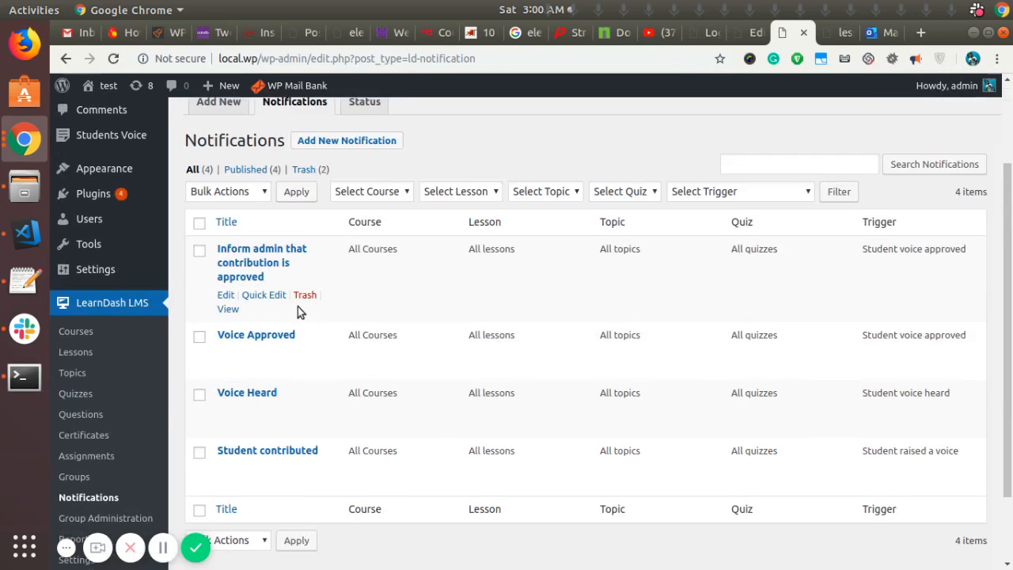
scroll(298, 307, down, 2)
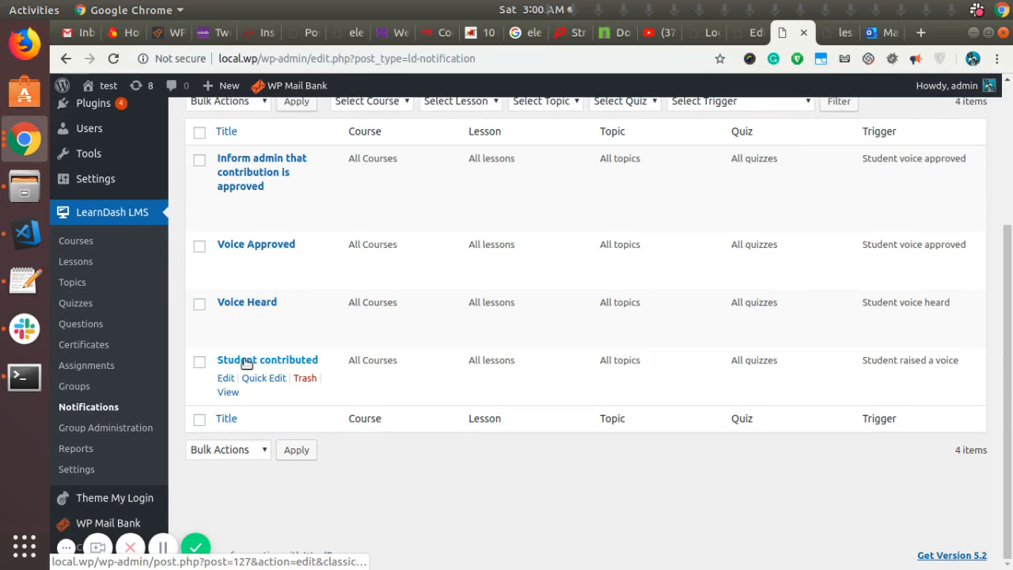
click(227, 379)
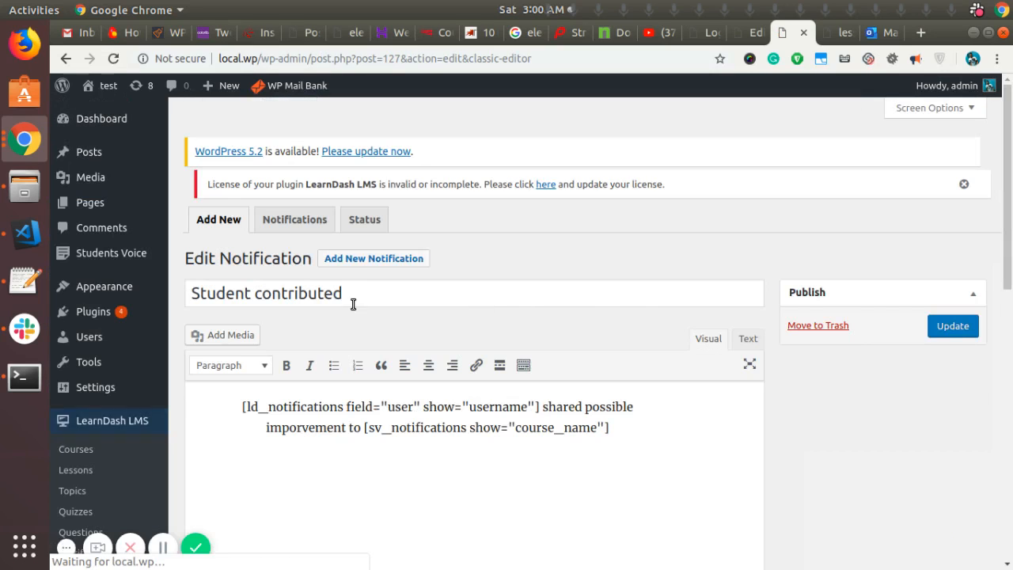
Step: Examine the "Student contributed" notification's message shortcodes, email trigger, recipients and available shortcodes
scroll(388, 308, down, 8)
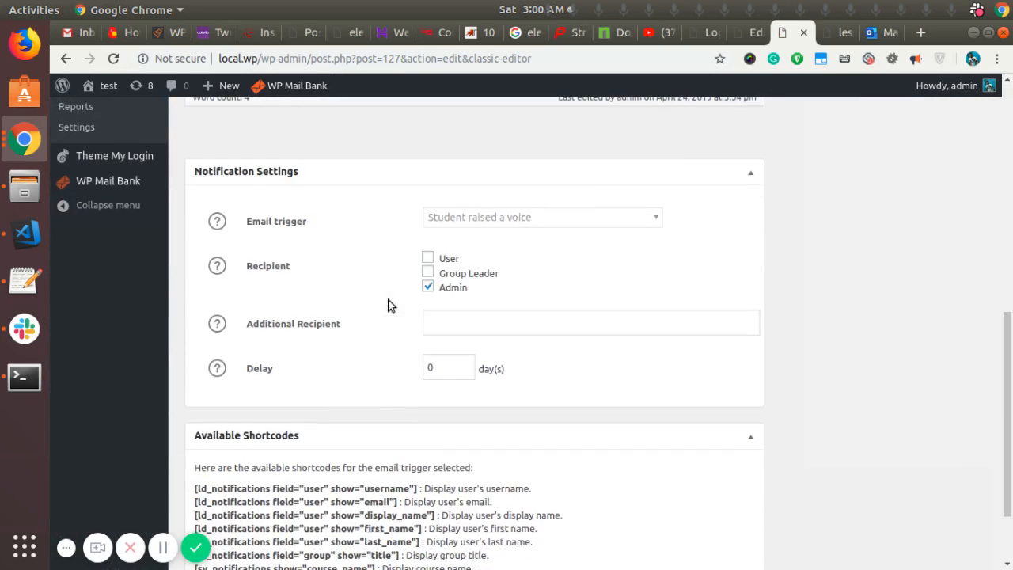
scroll(388, 306, down, 2)
scroll(391, 382, up, 10)
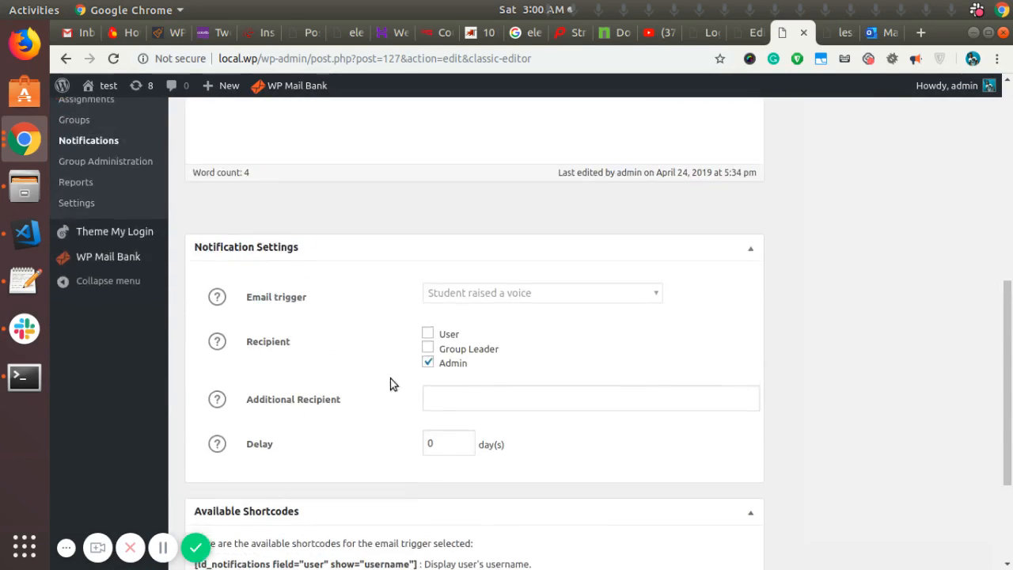
scroll(329, 302, up, 2)
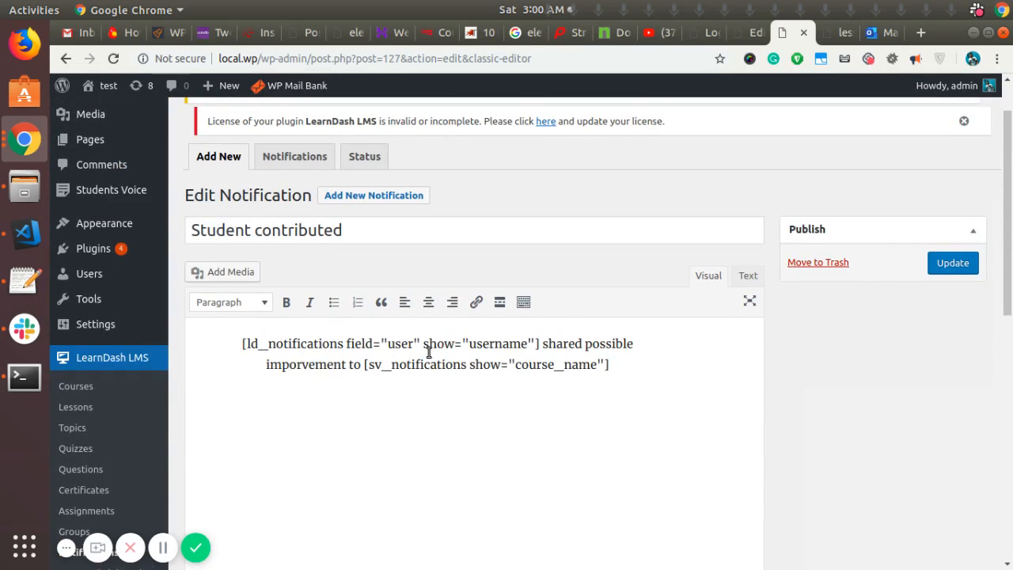
scroll(341, 385, down, 5)
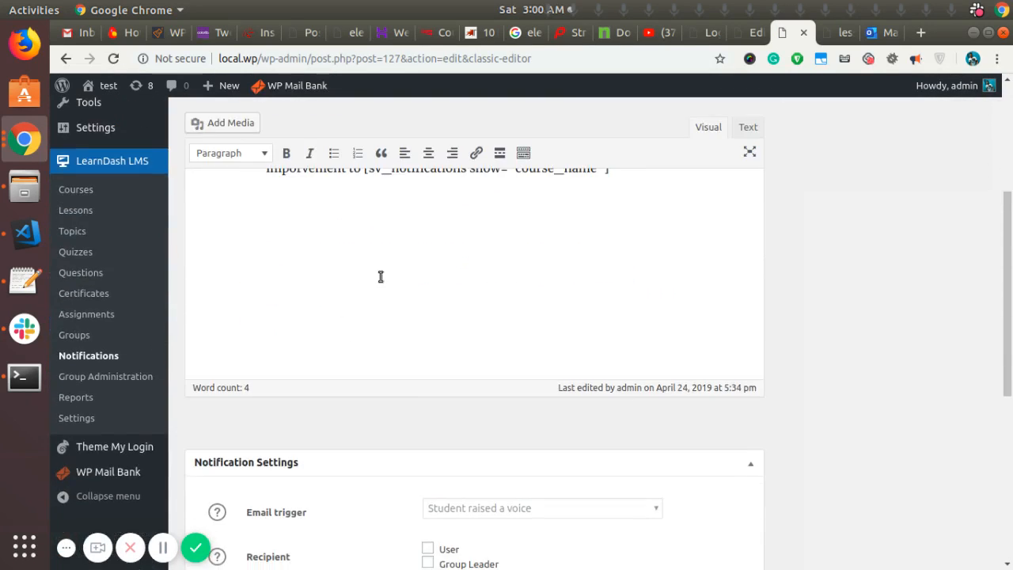
scroll(356, 337, down, 1)
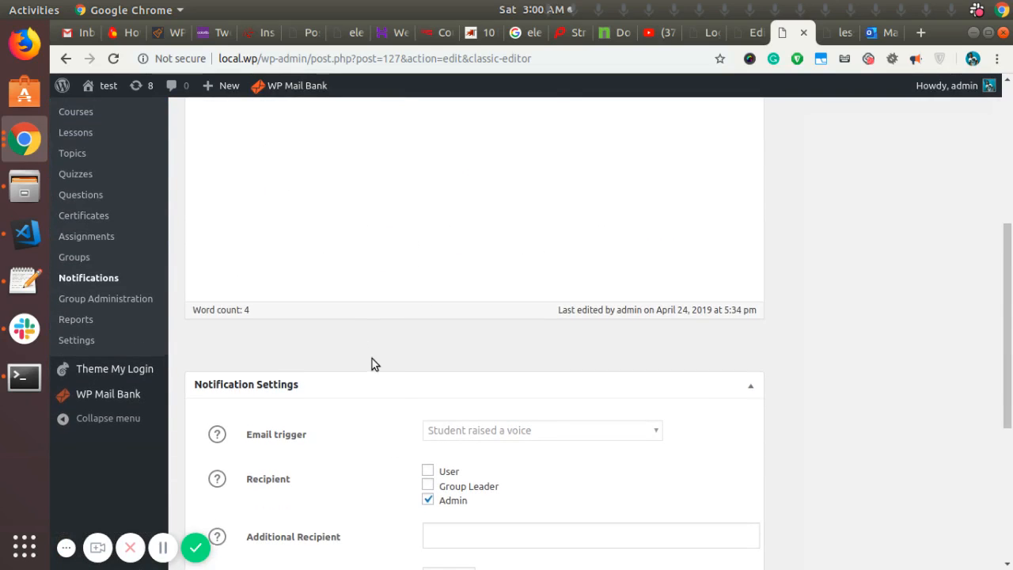
scroll(371, 357, up, 5)
scroll(341, 340, down, 6)
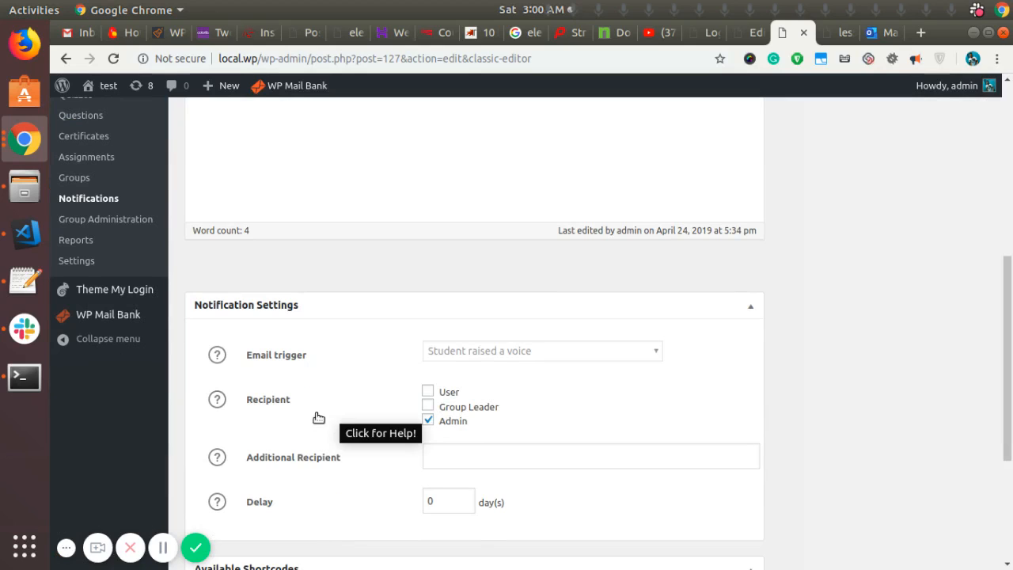
scroll(316, 418, up, 7)
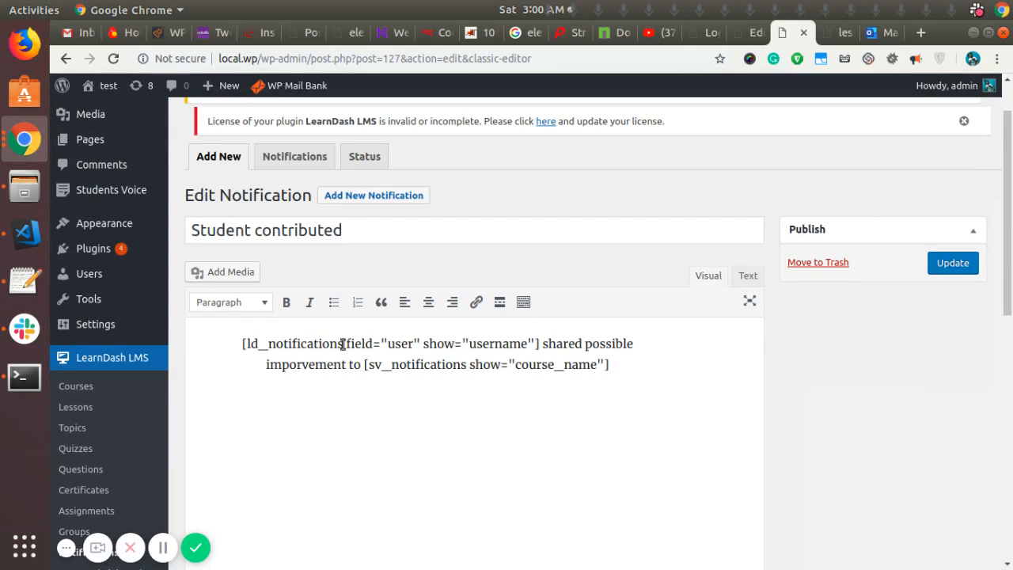
scroll(372, 380, down, 3)
scroll(342, 319, up, 3)
scroll(343, 388, down, 6)
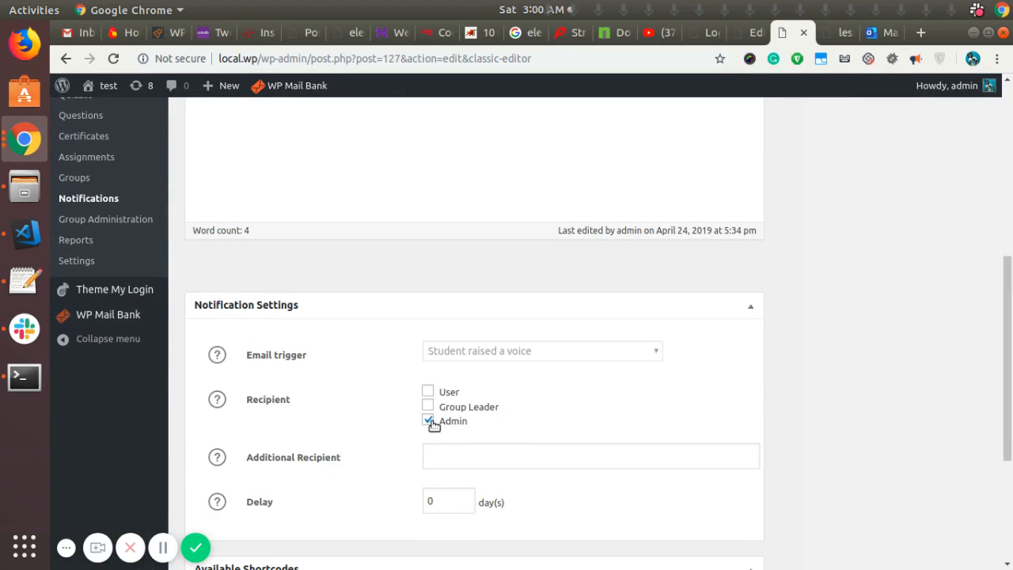
Step: Switch to Gmail and open the "Student contributed" email to read its message
scroll(414, 438, up, 5)
key(ctrl+1)
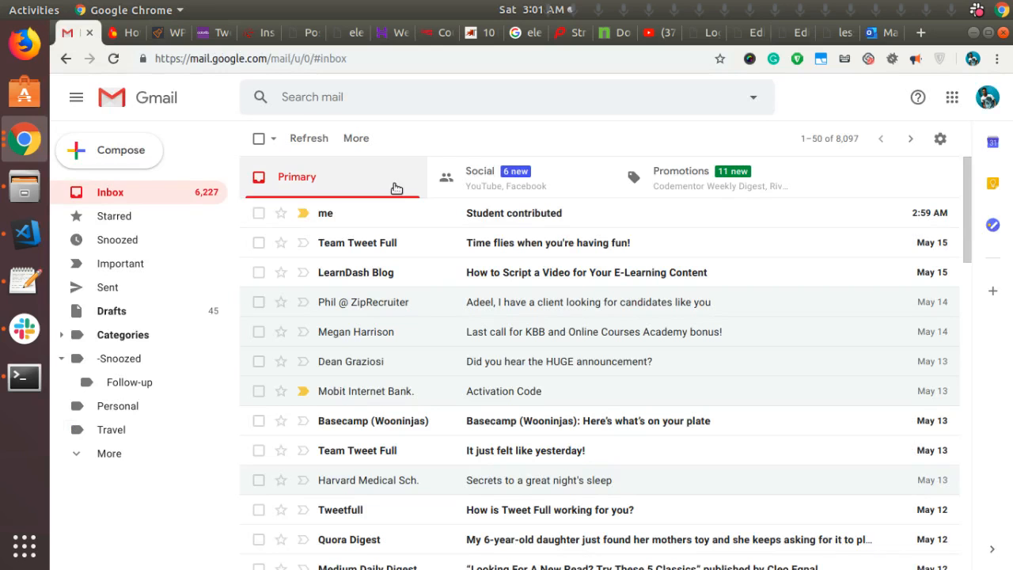
click(378, 221)
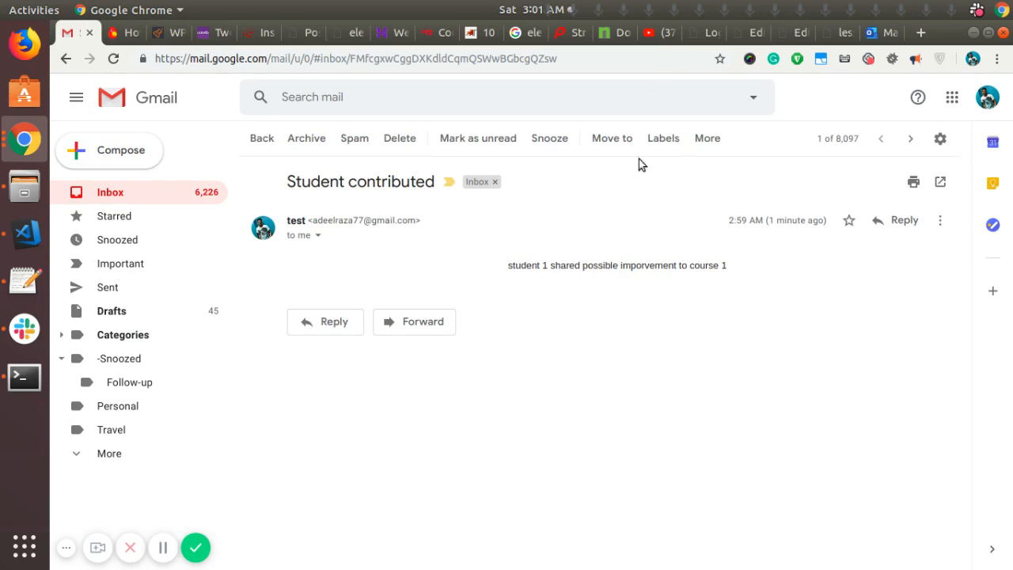
Step: Return to the "Student contributed" notification in WordPress and compare its username and course name shortcodes with the received email
click(782, 36)
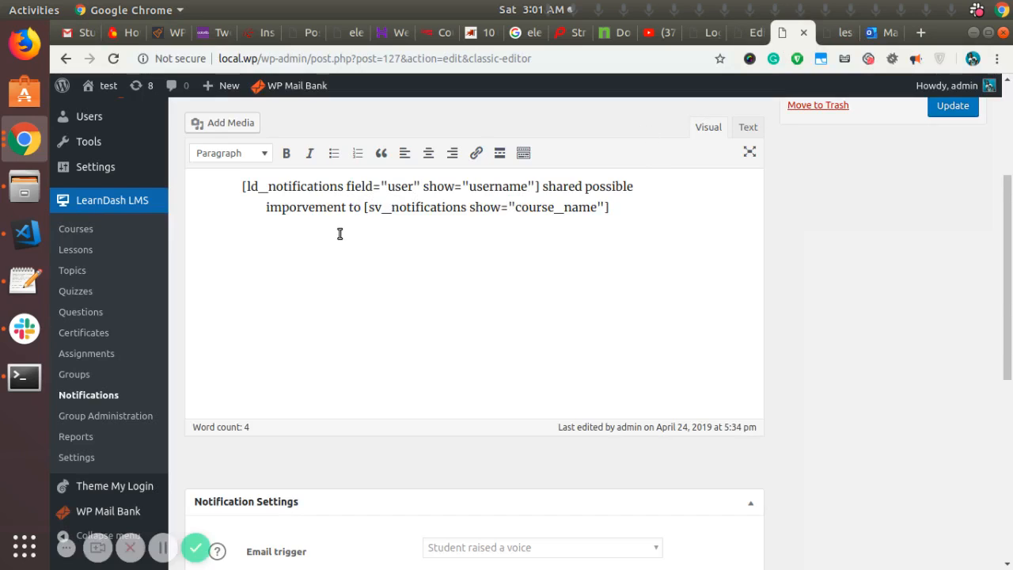
scroll(259, 264, up, 1)
drag(243, 226, 544, 224)
click(523, 245)
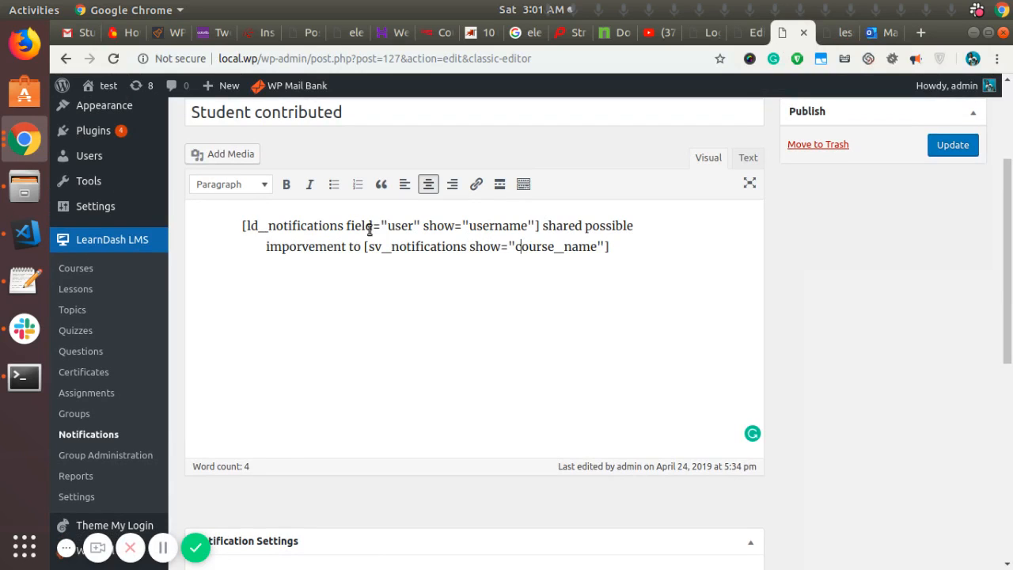
scroll(327, 348, up, 3)
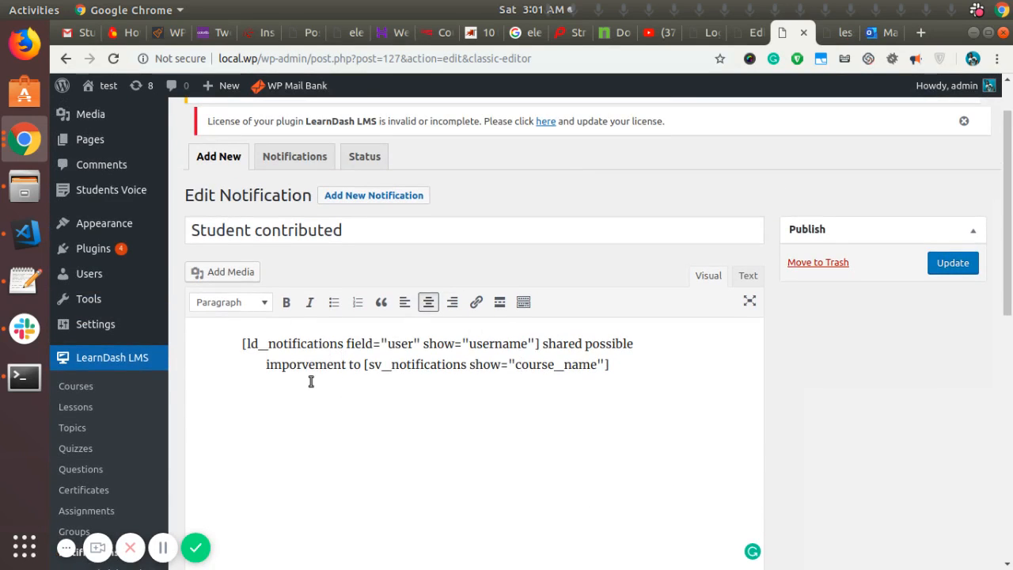
scroll(313, 421, down, 3)
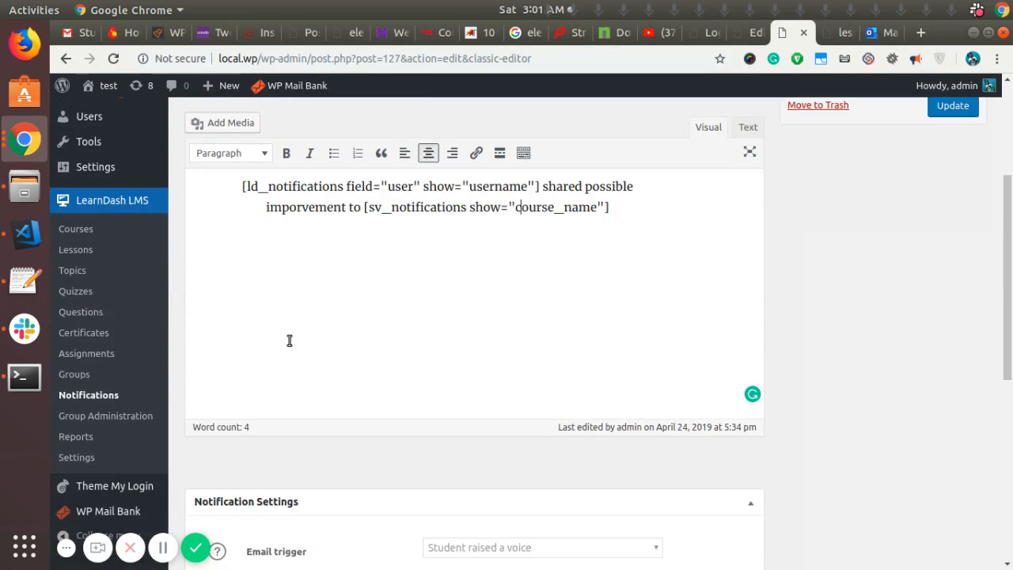
scroll(361, 346, up, 1)
Step: Review the "Student contributed" notification's email trigger, recipient options and available shortcodes against its message text
scroll(373, 391, down, 5)
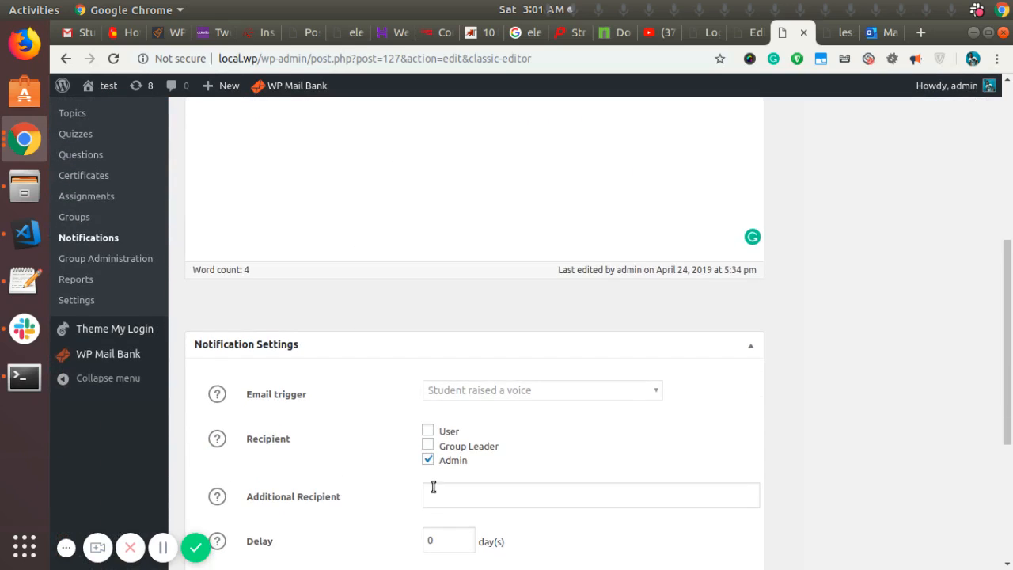
scroll(310, 411, up, 1)
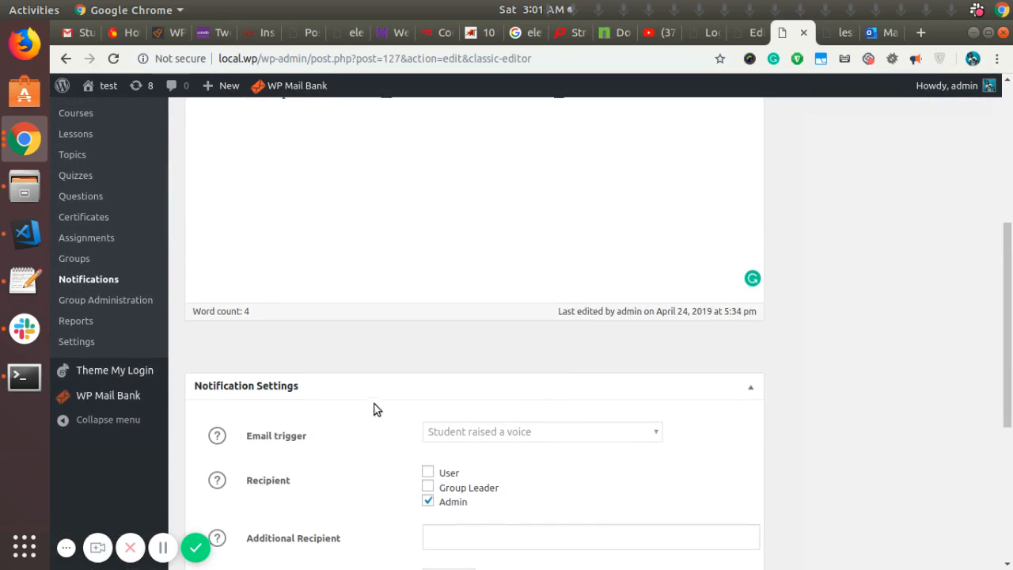
scroll(371, 380, up, 2)
scroll(364, 356, down, 3)
scroll(349, 332, up, 5)
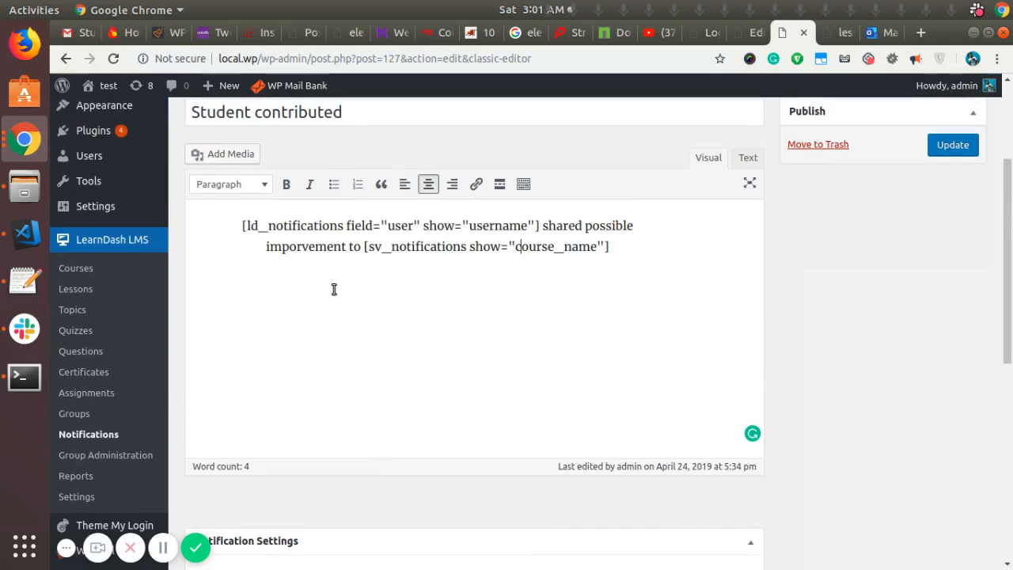
scroll(295, 241, up, 3)
scroll(394, 357, down, 8)
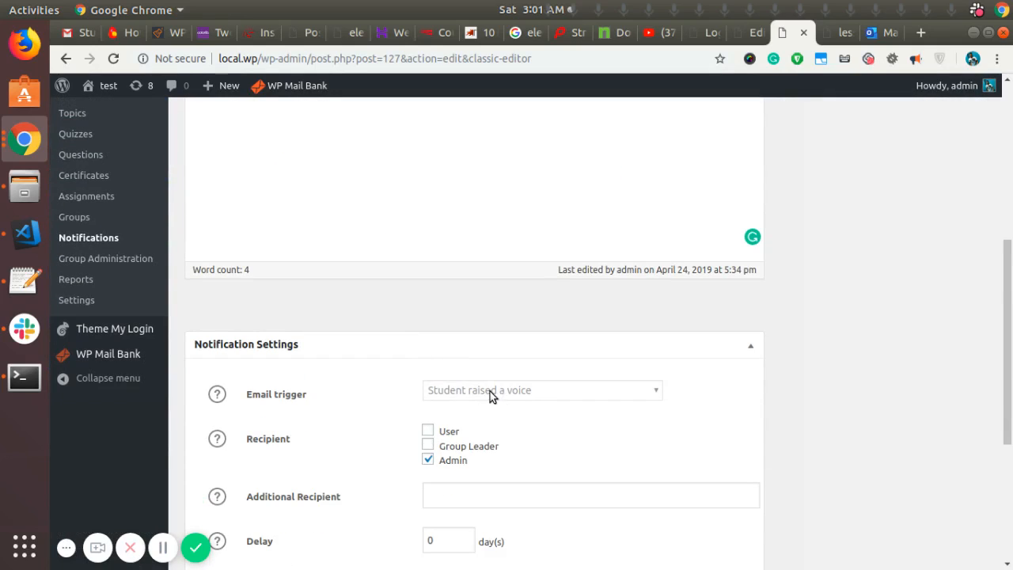
scroll(343, 405, down, 4)
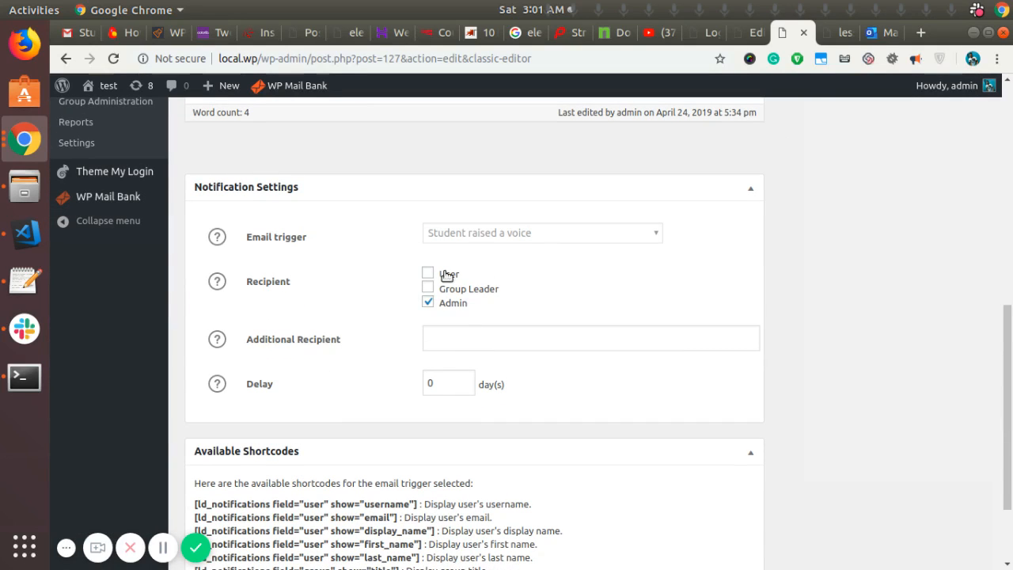
scroll(486, 355, down, 3)
scroll(332, 367, up, 10)
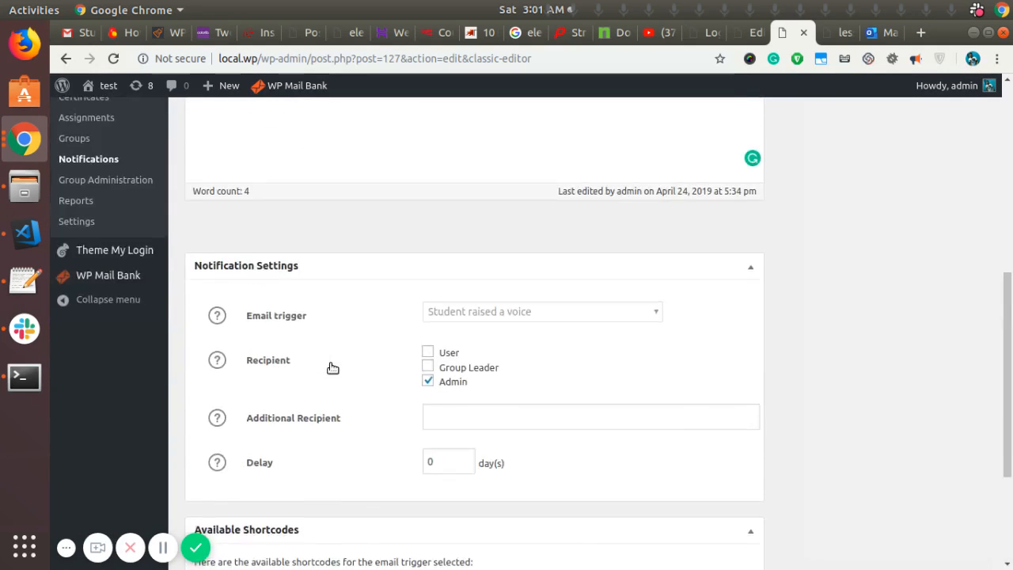
scroll(286, 372, up, 5)
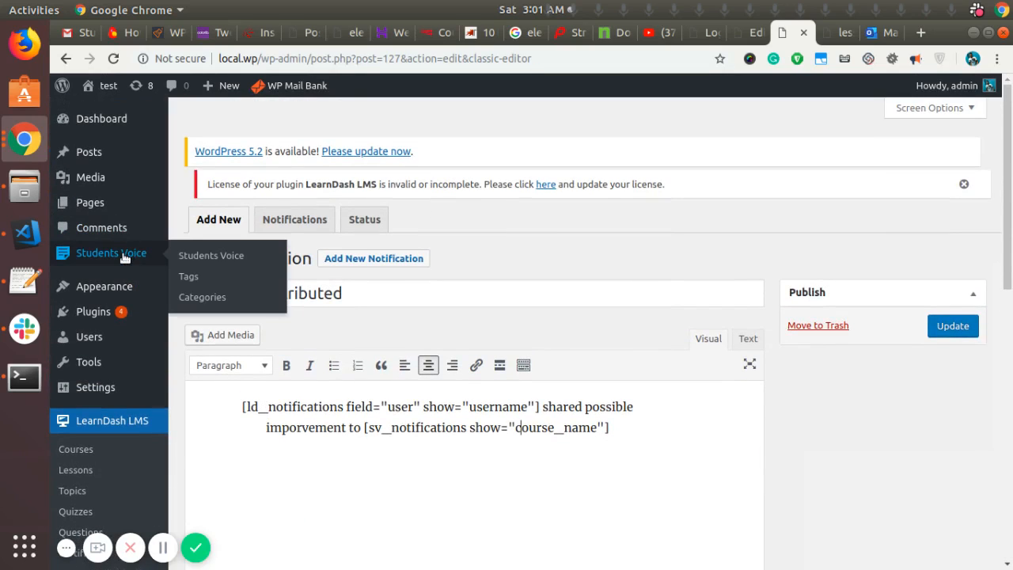
Step: Open the Students Voice list and start editing the "Contribution for course" entry
click(197, 261)
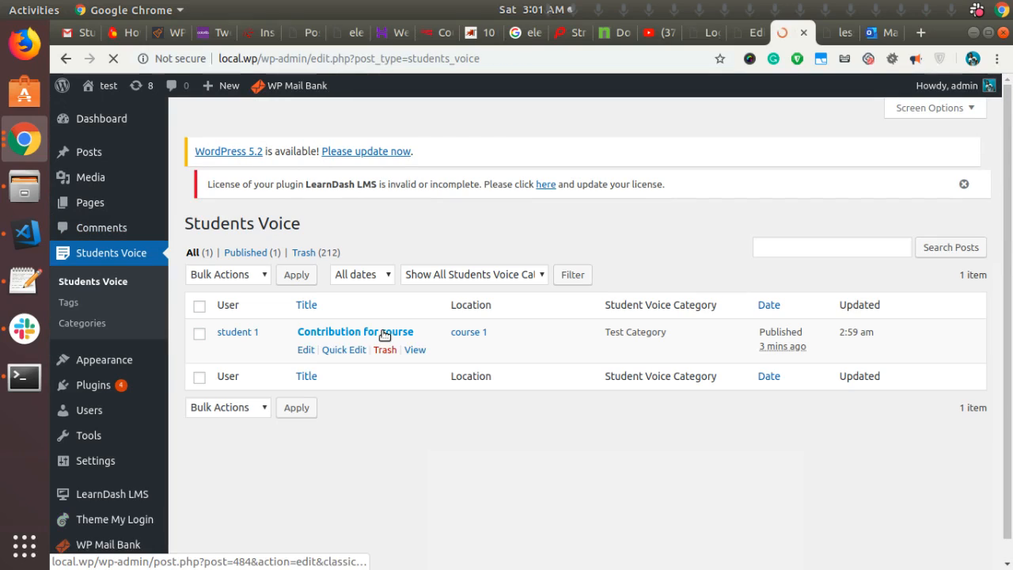
mouse_move(353, 338)
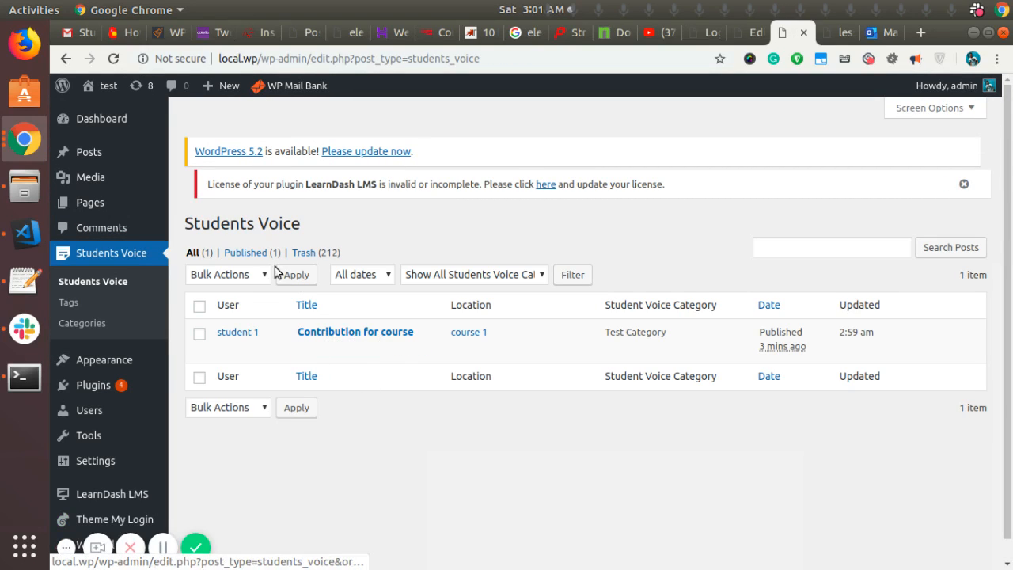
click(308, 352)
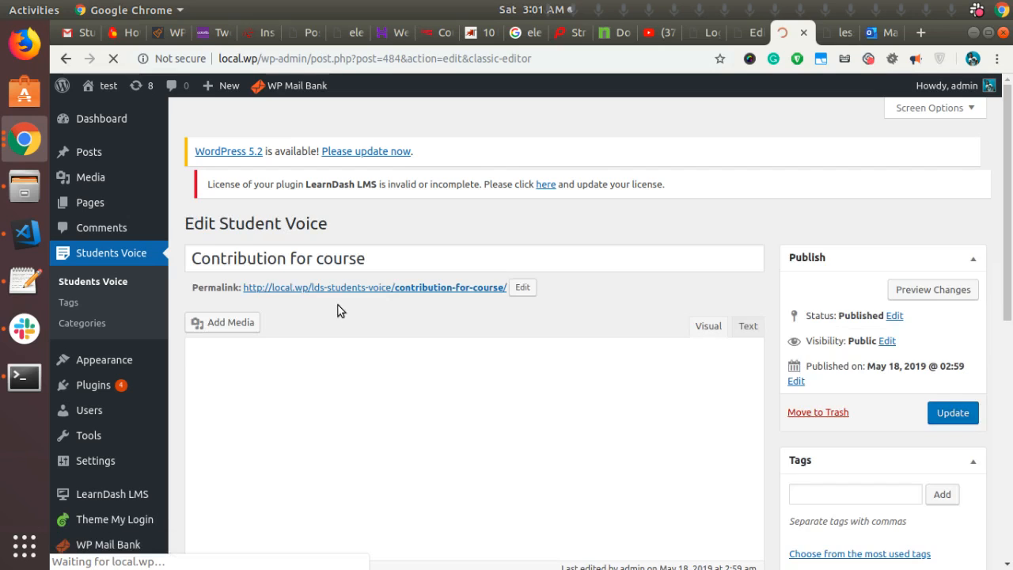
Step: Enable Notify under Student Voice Heard for the contribution and update the entry
scroll(344, 333, down, 5)
scroll(344, 333, down, 4)
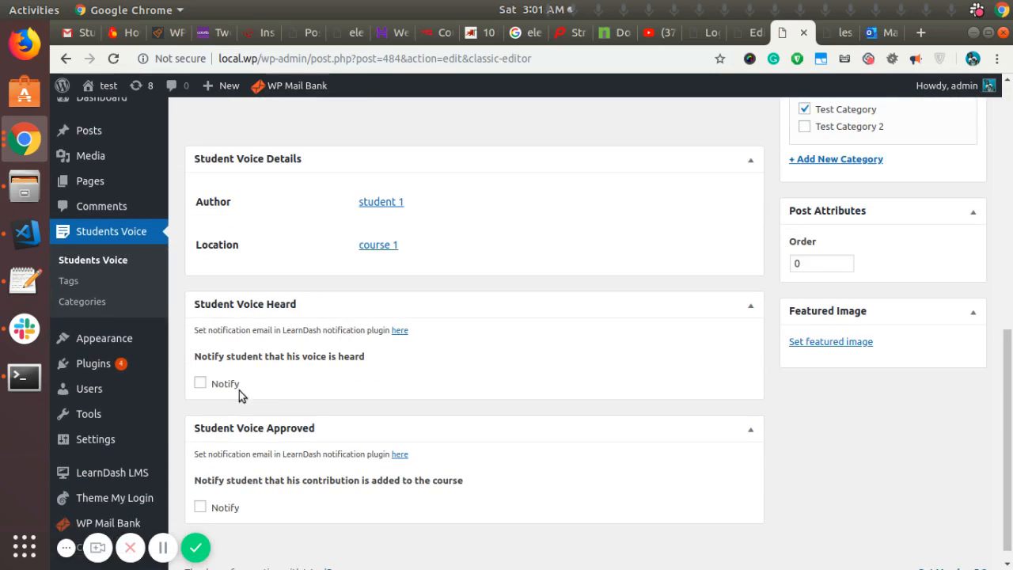
click(201, 383)
scroll(378, 328, up, 1)
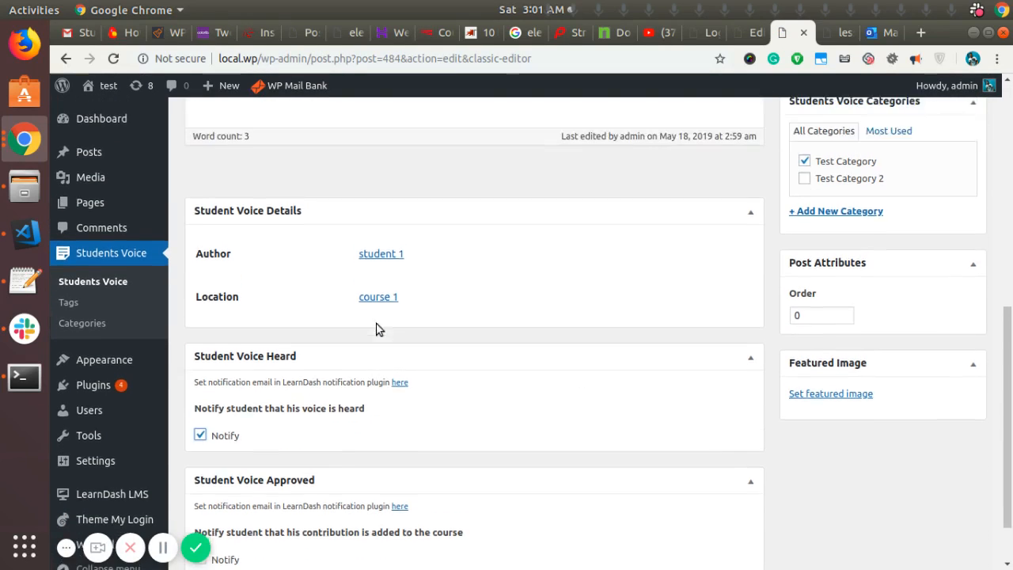
scroll(378, 329, up, 1)
scroll(307, 429, up, 5)
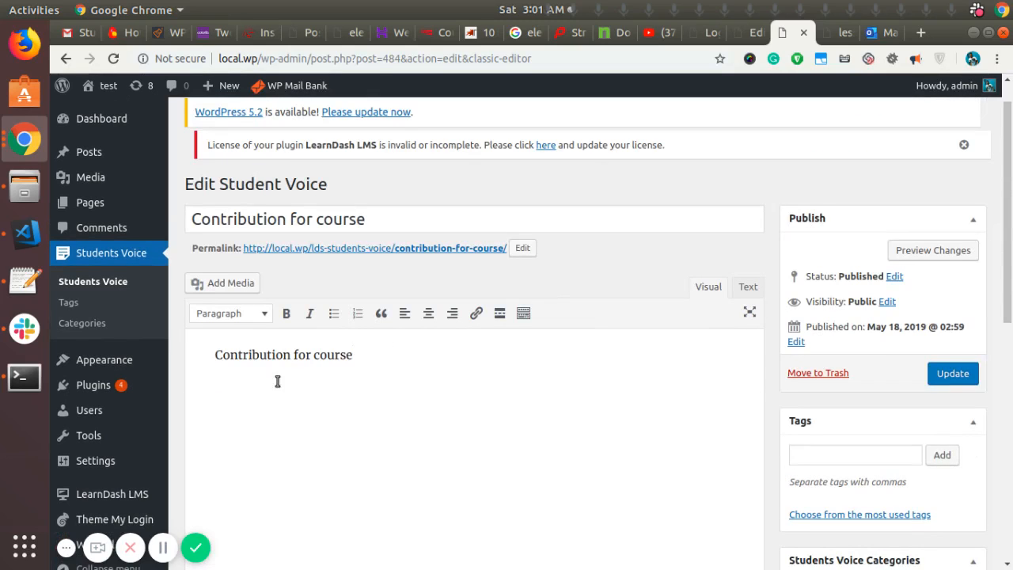
scroll(330, 391, down, 5)
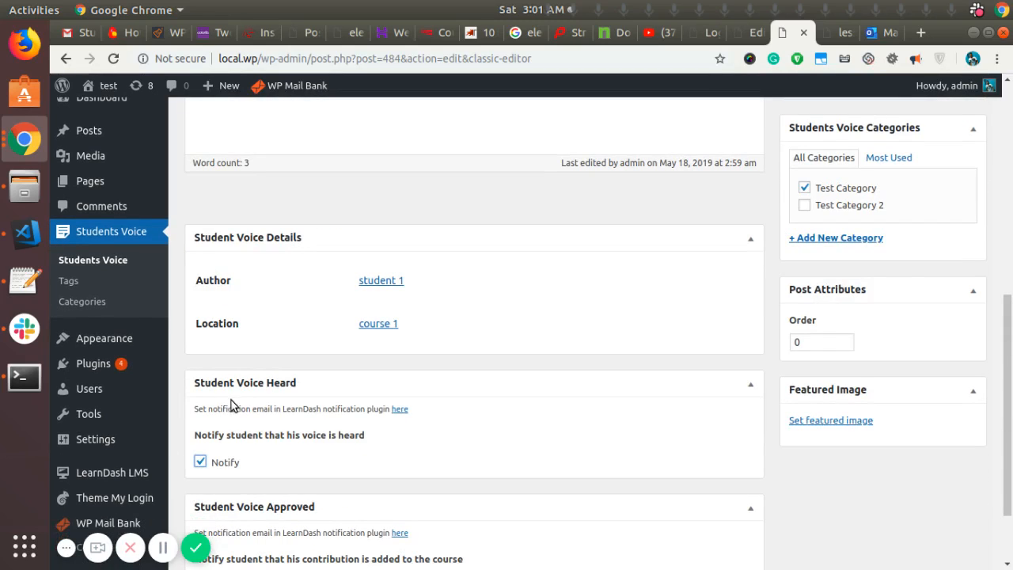
scroll(975, 357, up, 4)
click(955, 259)
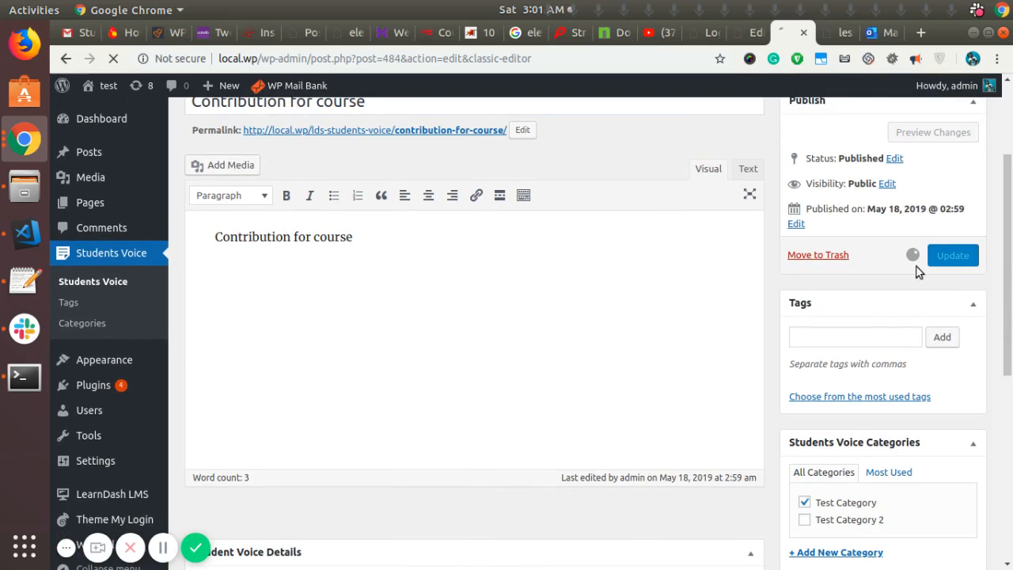
Step: Check the Student Voice Heard and Student Voice Approved sections of the updated contribution
scroll(282, 385, down, 7)
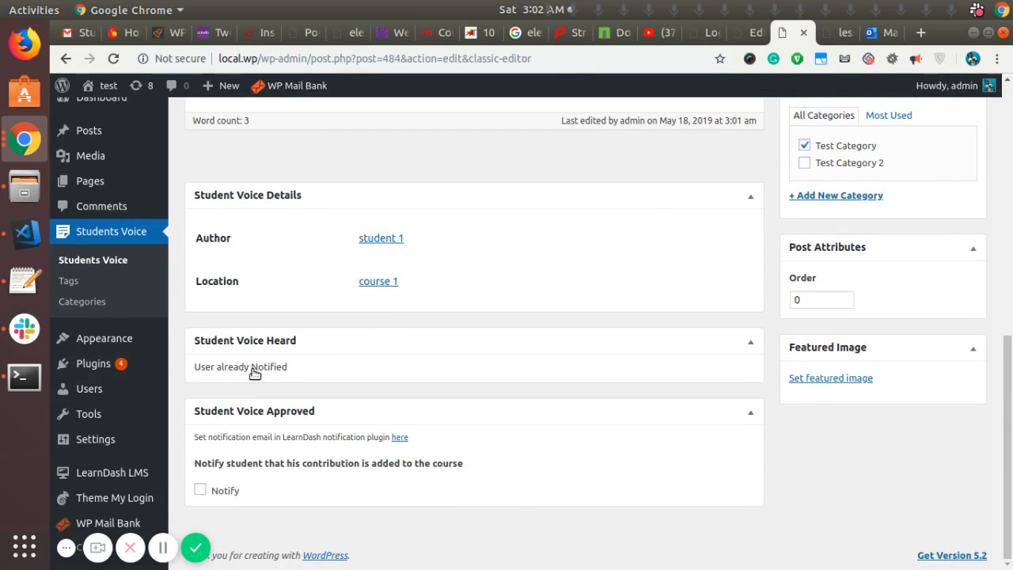
scroll(255, 372, up, 2)
scroll(265, 382, down, 2)
scroll(254, 370, up, 2)
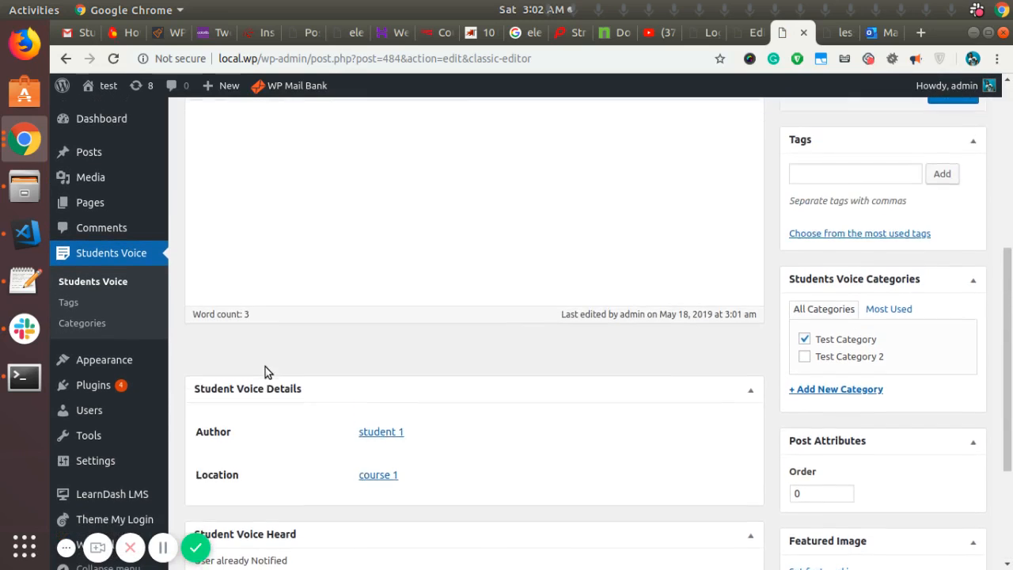
Step: Switch to the student's incognito browser window and reload the course 1 page
click(24, 140)
click(136, 209)
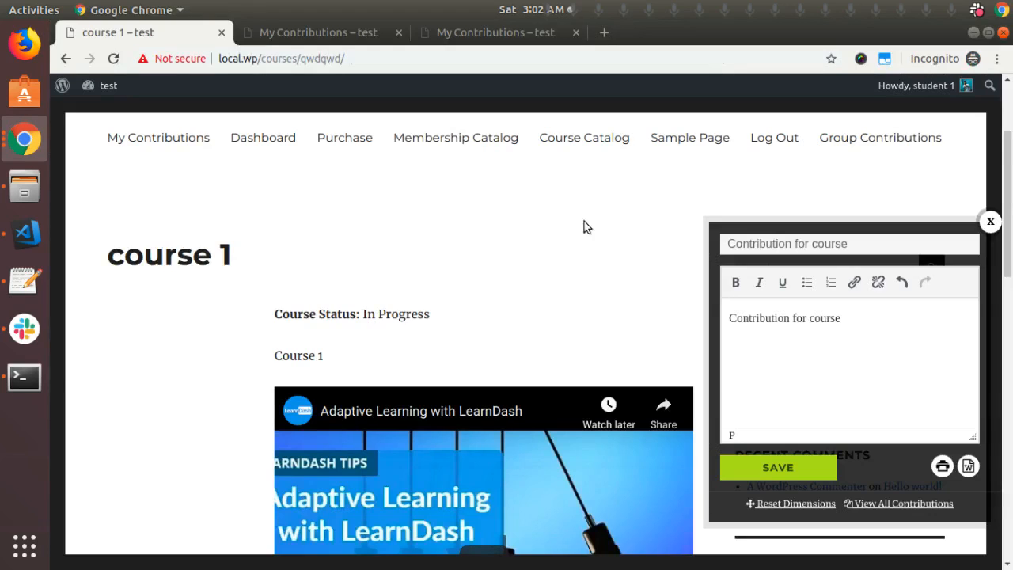
scroll(408, 273, up, 1)
scroll(290, 226, down, 1)
scroll(206, 237, up, 1)
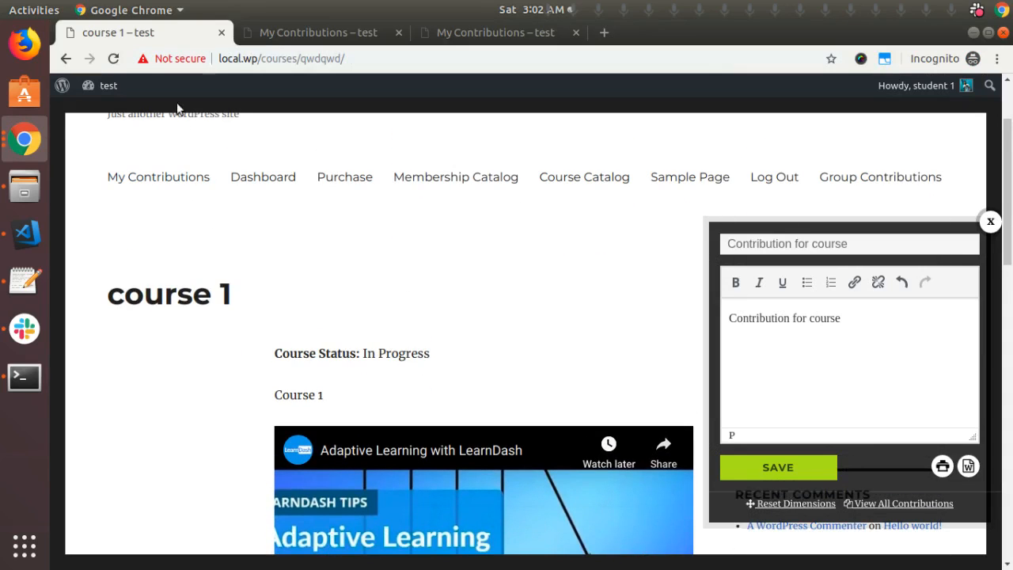
click(113, 59)
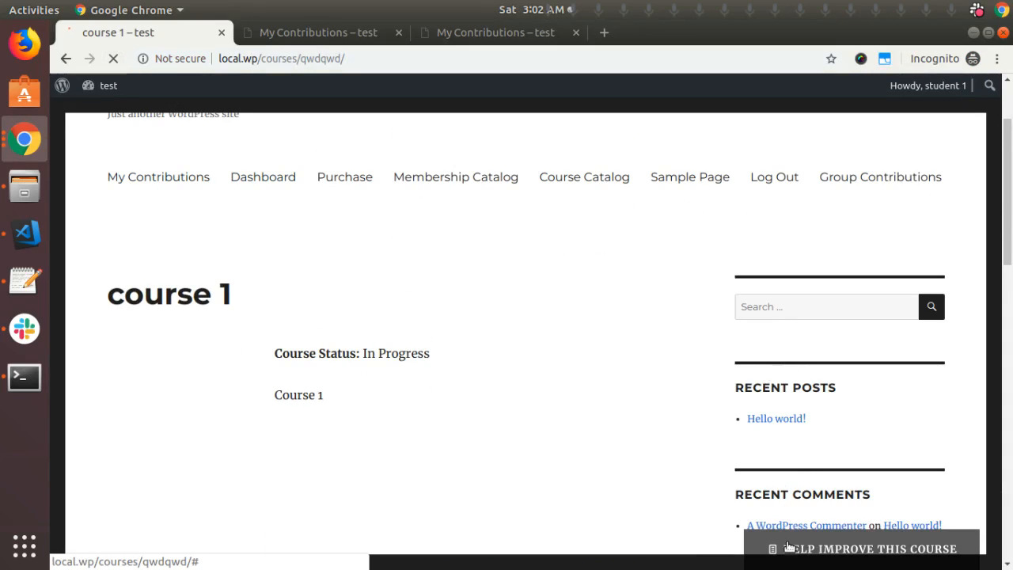
Step: Reopen the course improvement form, change the contribution text to "Contribution for course 1" and submit it
click(789, 548)
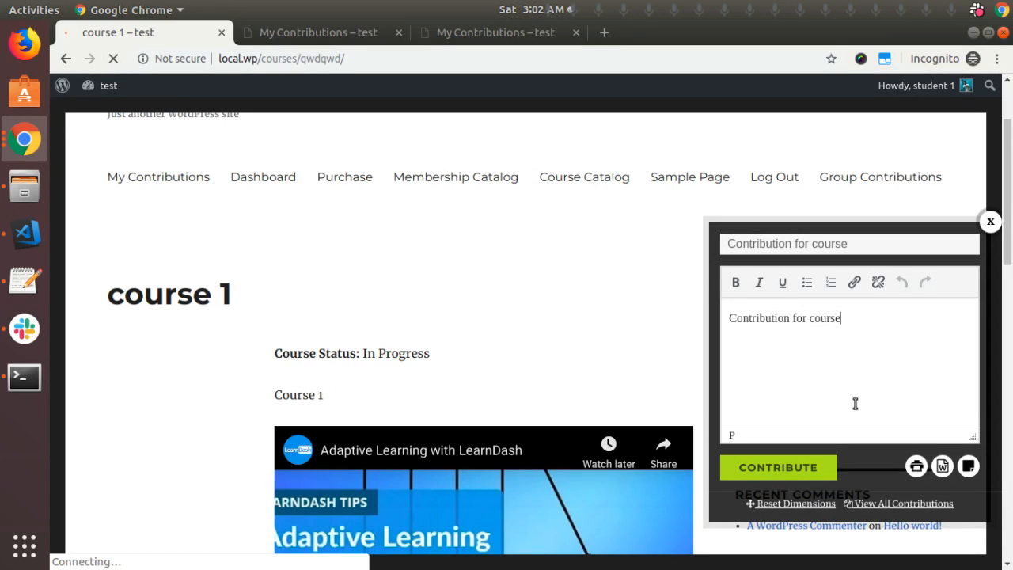
text(1)
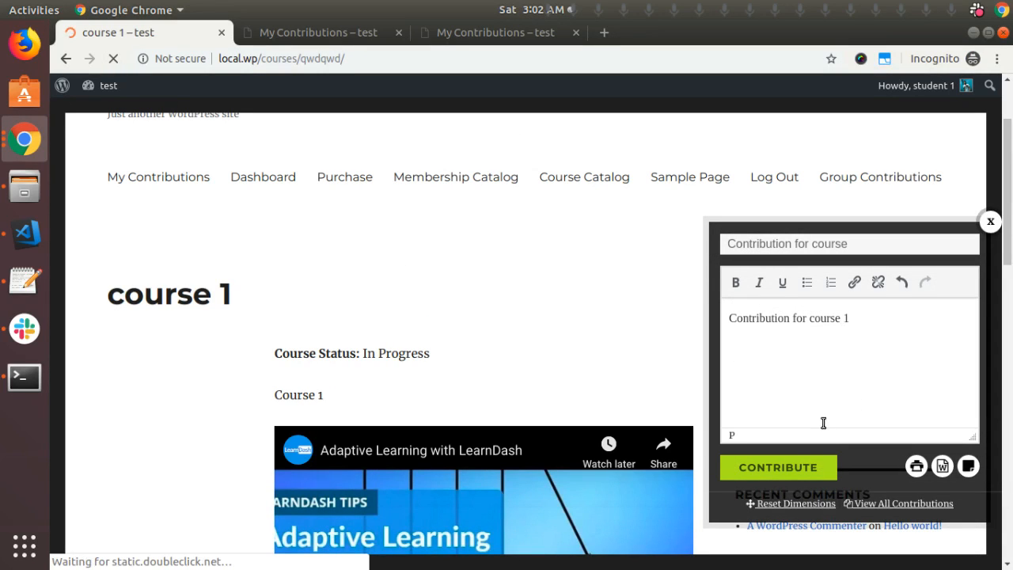
click(783, 461)
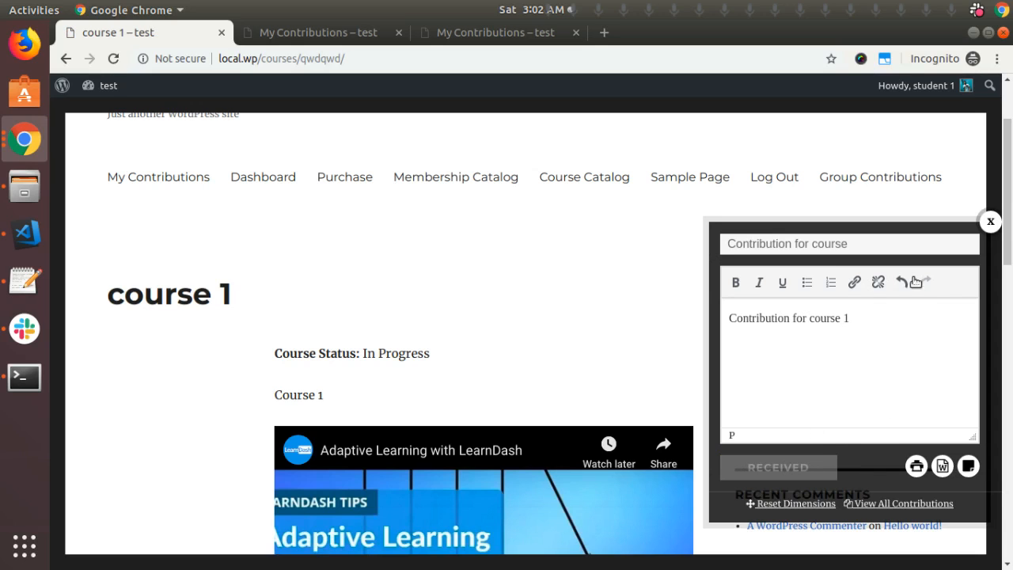
Step: Return to the admin window and reopen the "Contribution for course" entry from the Students Voice list to check its text
click(20, 136)
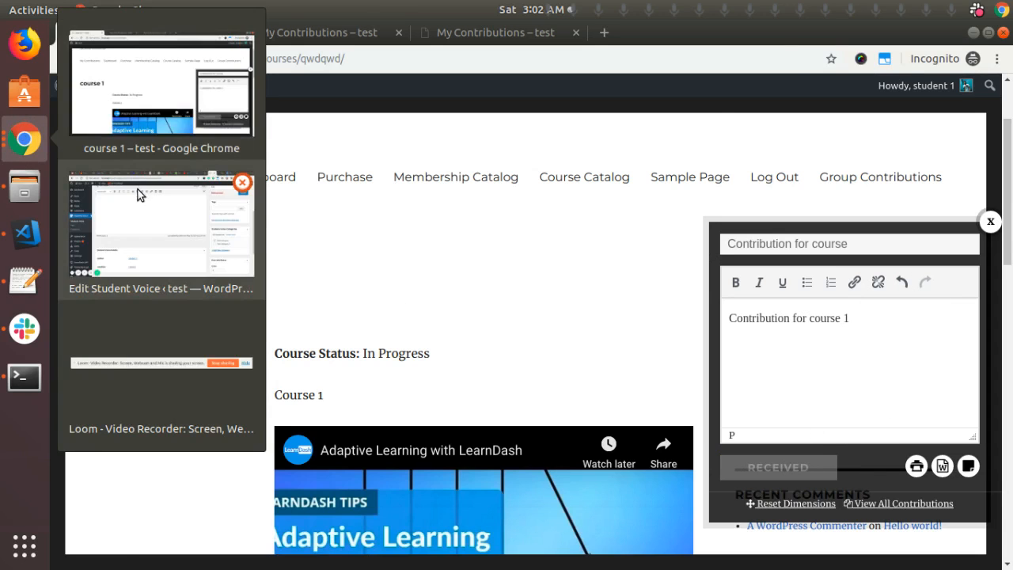
click(138, 190)
click(93, 281)
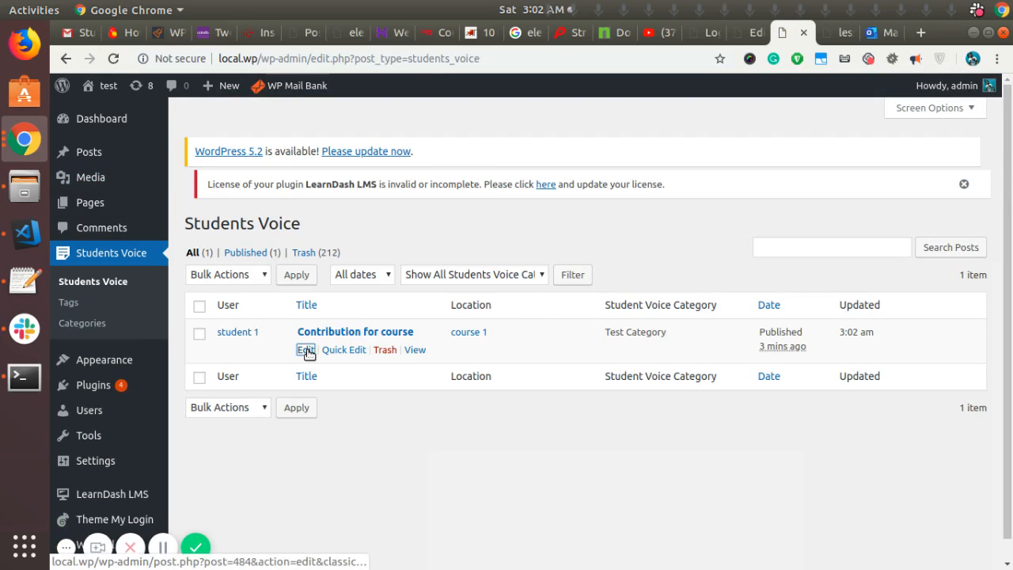
click(305, 350)
scroll(355, 317, down, 2)
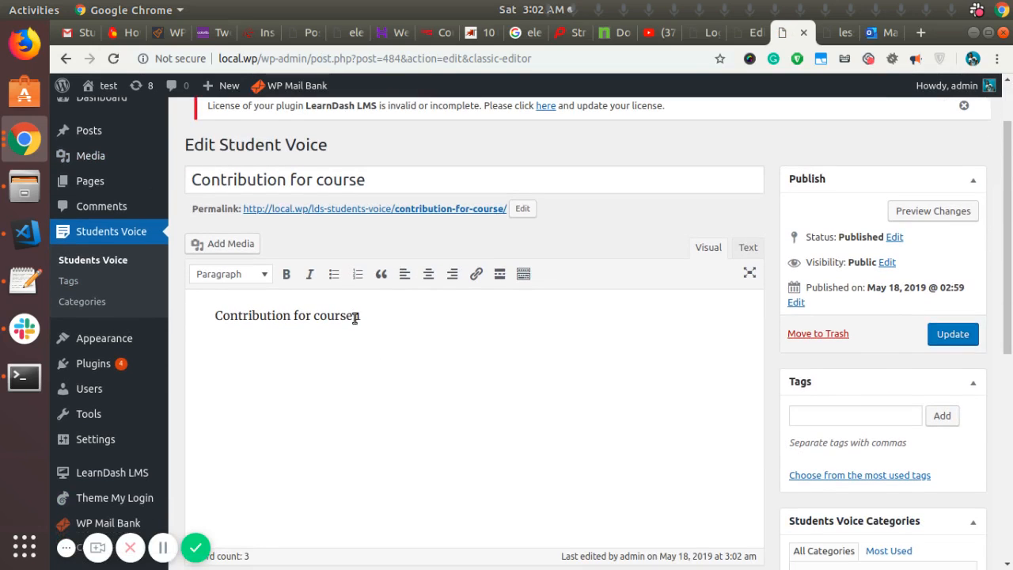
scroll(300, 410, up, 2)
scroll(253, 415, down, 2)
scroll(219, 350, up, 2)
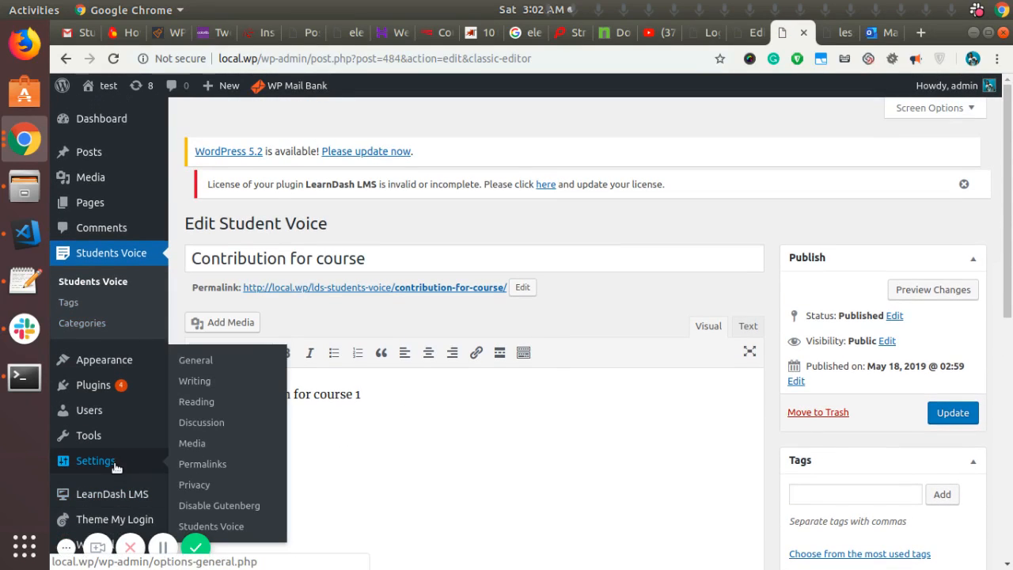
Step: Open the LearnDash LMS notifications list and locate the "Voice Heard" notification
mouse_move(122, 495)
click(199, 467)
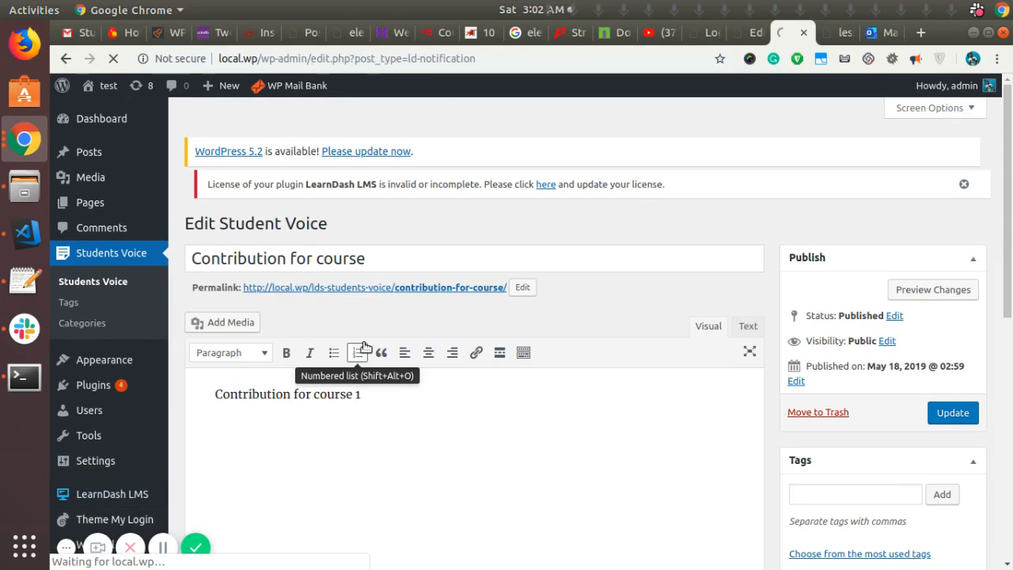
scroll(230, 328, down, 2)
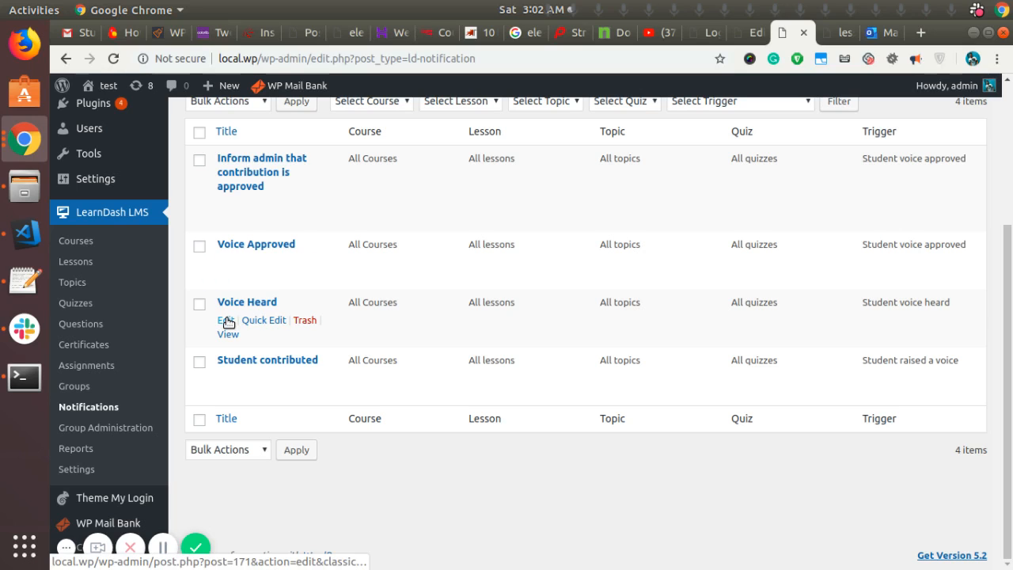
Step: Open the "Voice Heard" notification for editing, switch to the Outlook inbox and open the received "Voice Heard" email
click(226, 319)
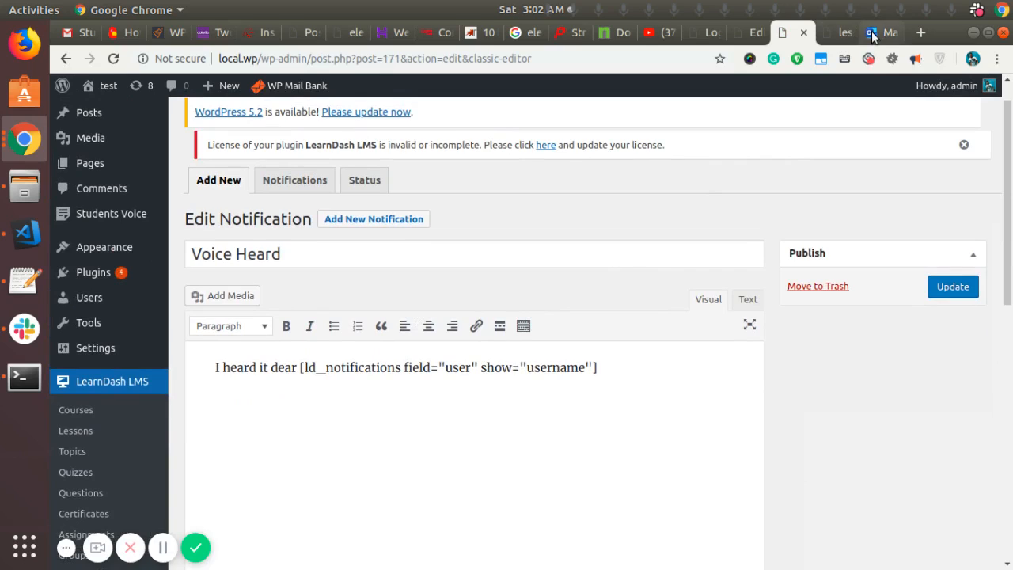
click(872, 31)
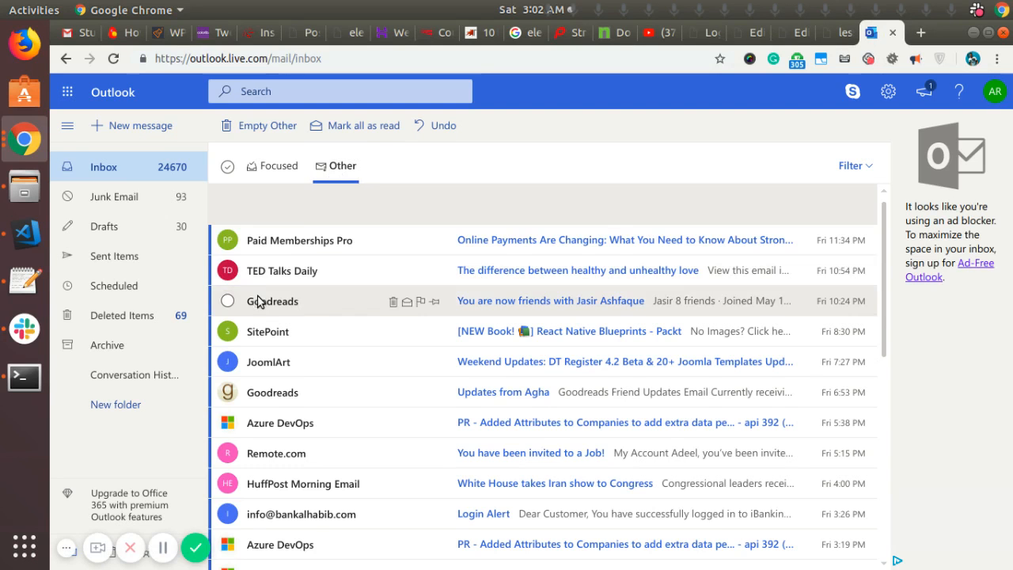
click(564, 242)
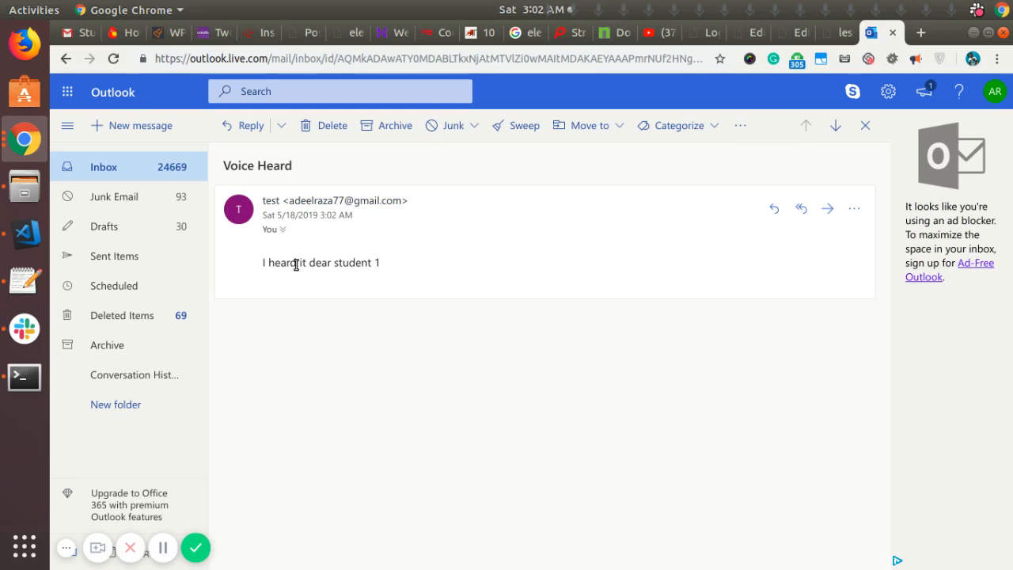
Step: Return to the "Voice Heard" notification editor and examine its message text, email trigger and recipient settings
click(744, 33)
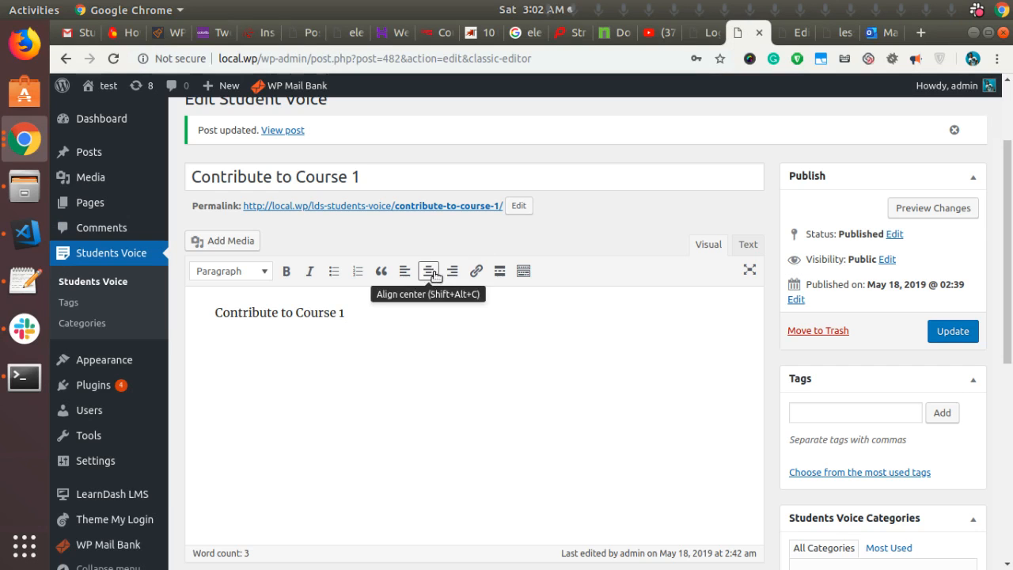
click(699, 32)
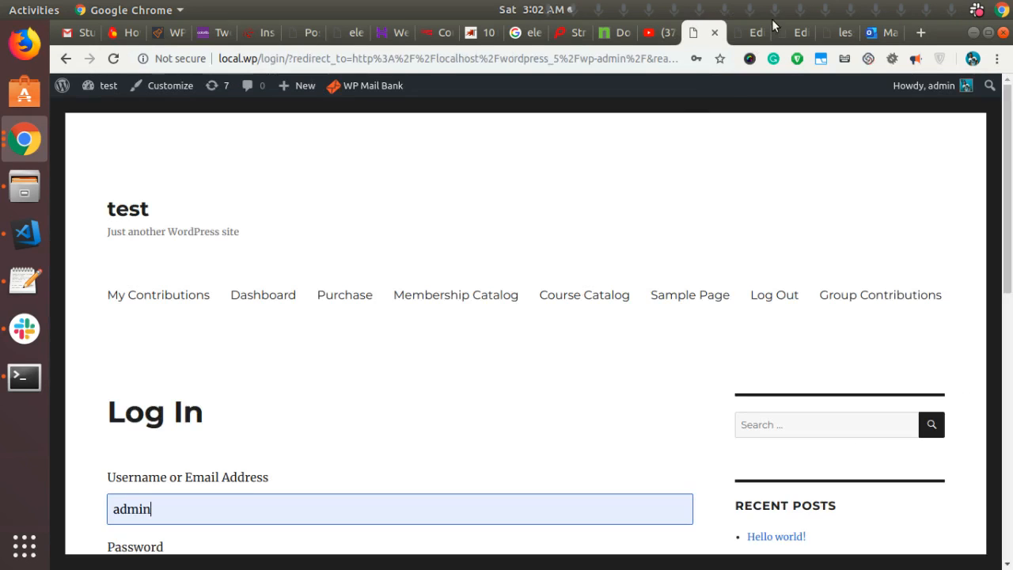
click(798, 33)
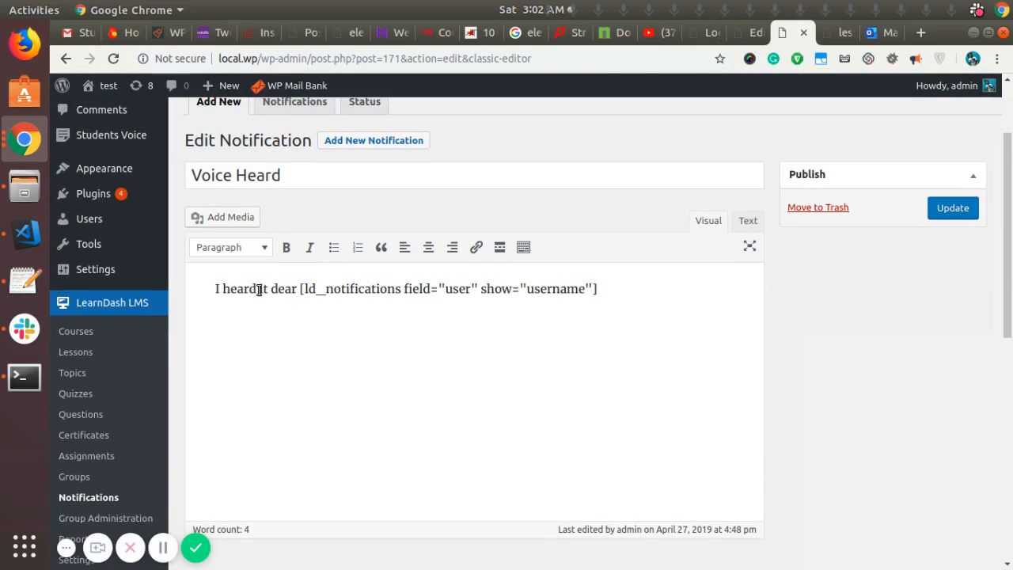
scroll(277, 314, down, 2)
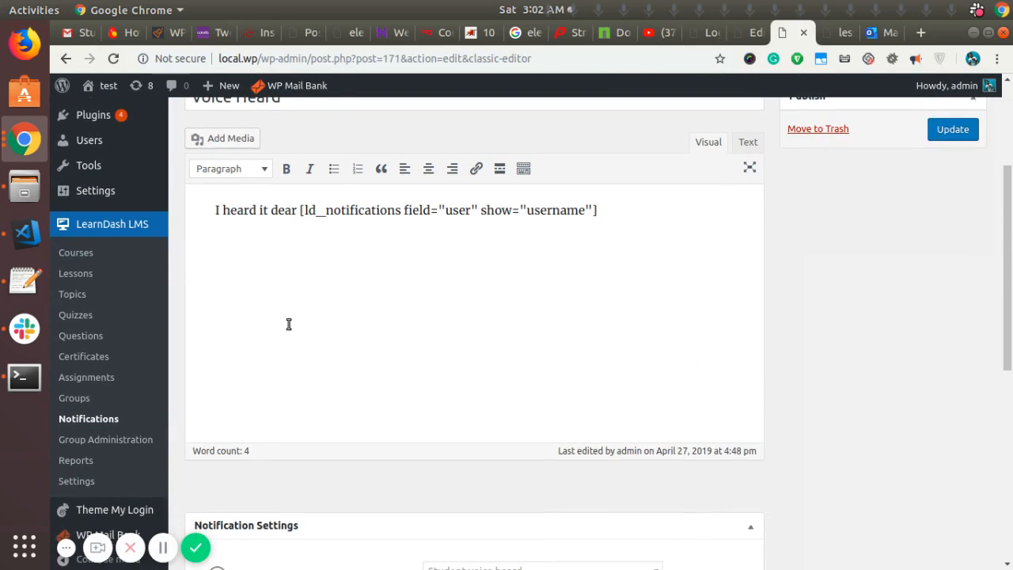
scroll(288, 324, up, 2)
scroll(270, 293, down, 3)
scroll(277, 279, up, 2)
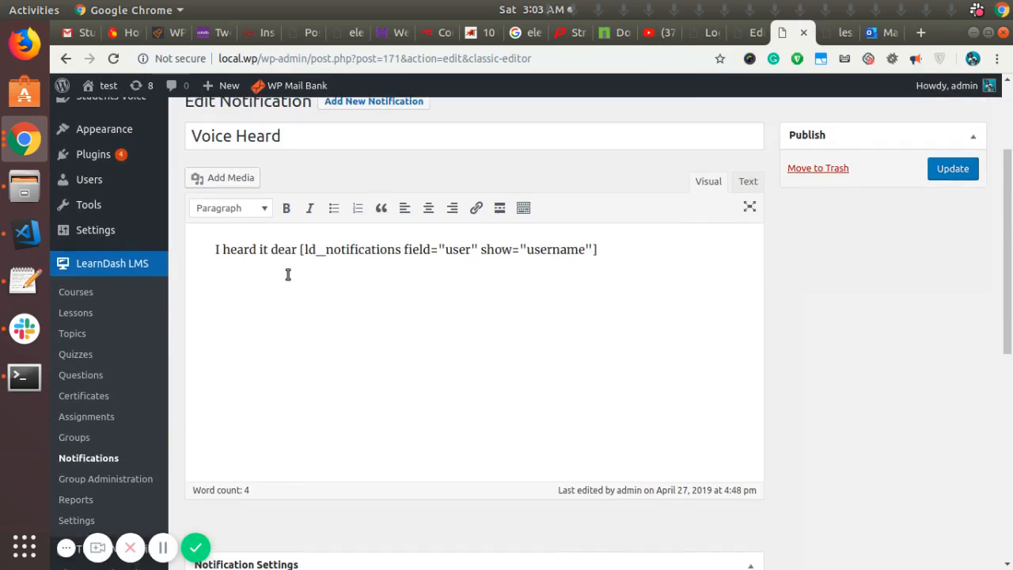
scroll(300, 285, down, 5)
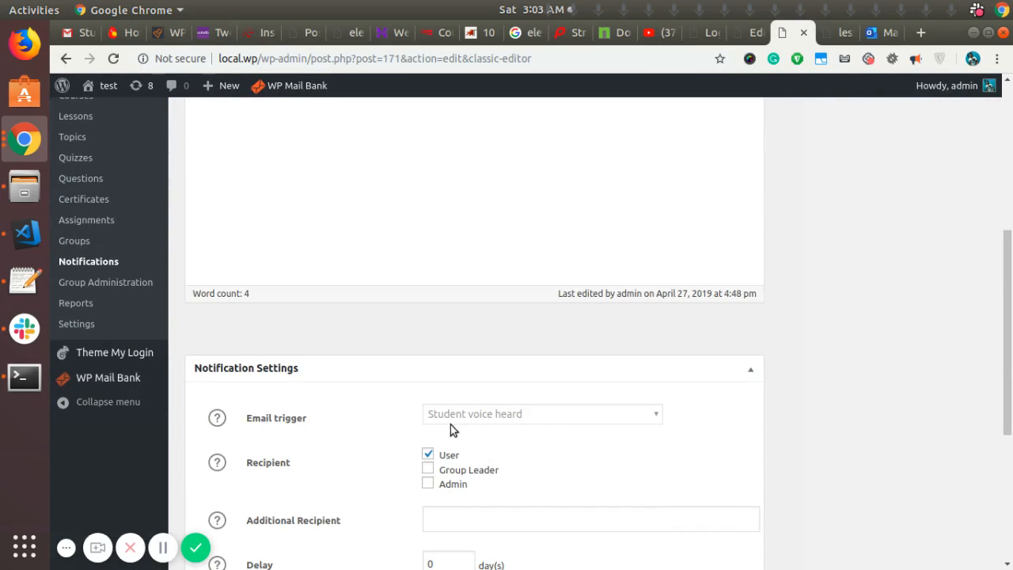
scroll(448, 449, down, 3)
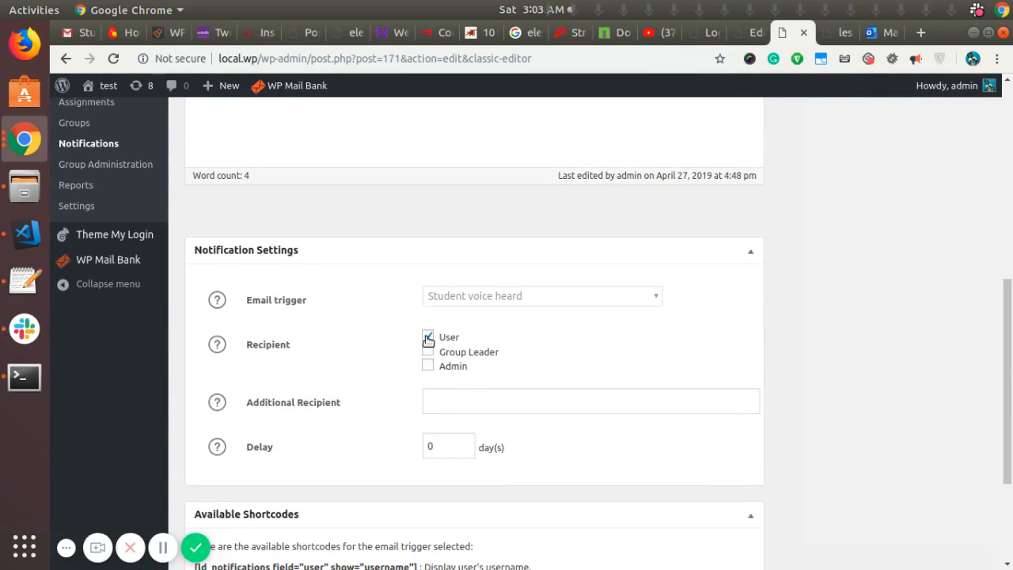
scroll(307, 459, up, 10)
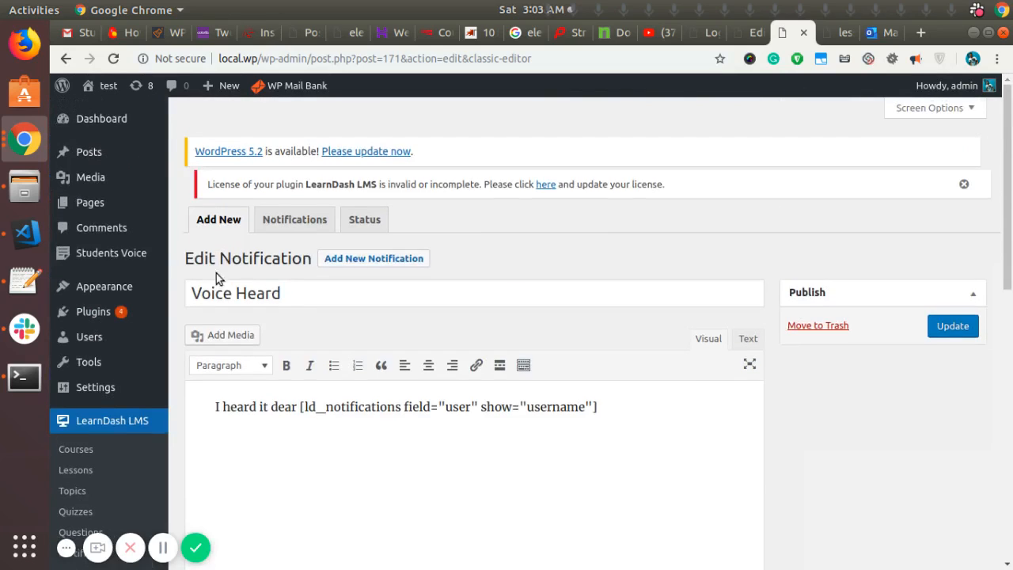
Step: Open the "Contribution for course" entry from the Students Voice list and go to its Student Voice Approved section
mouse_move(111, 253)
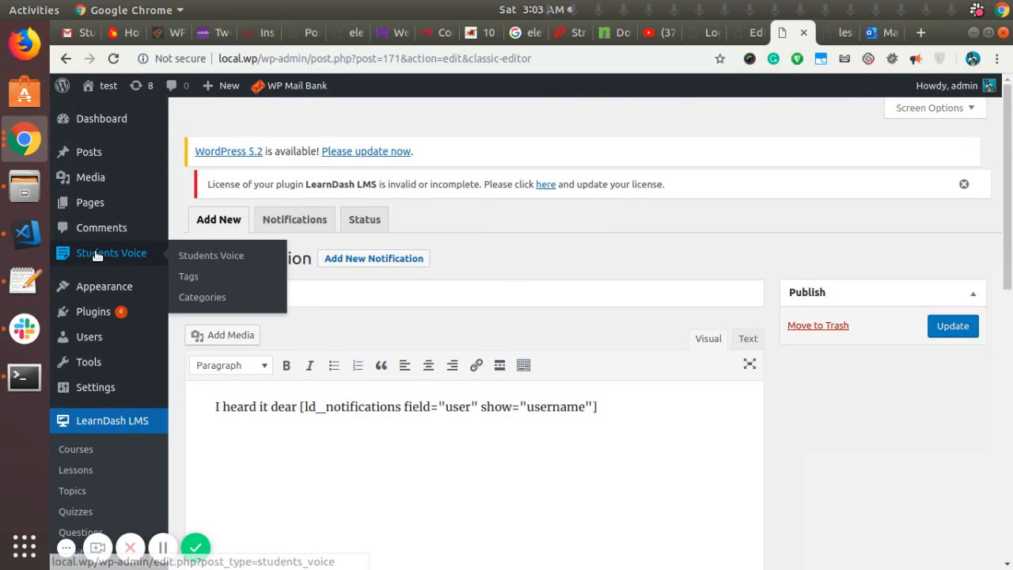
click(224, 253)
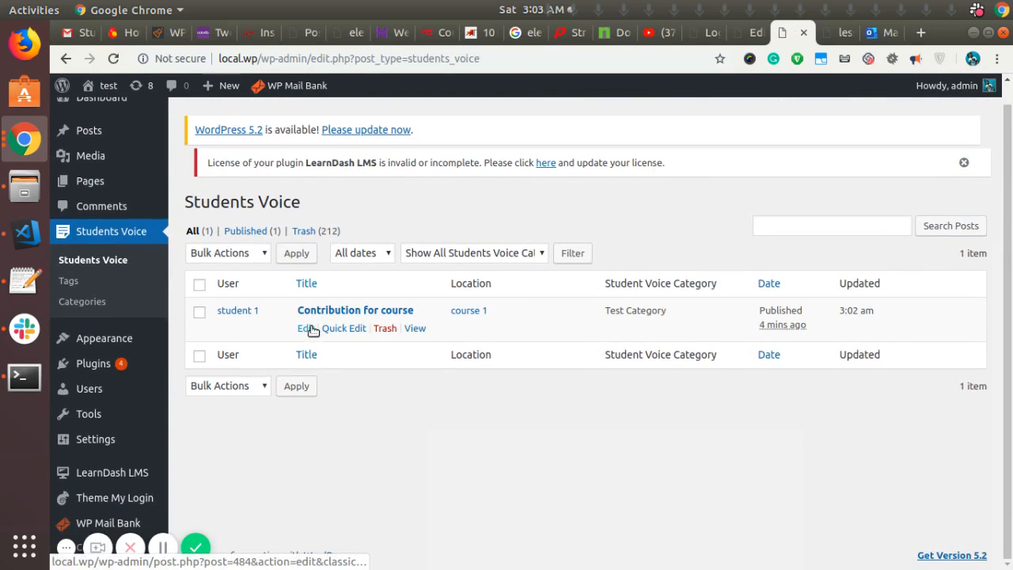
click(310, 329)
scroll(254, 329, down, 10)
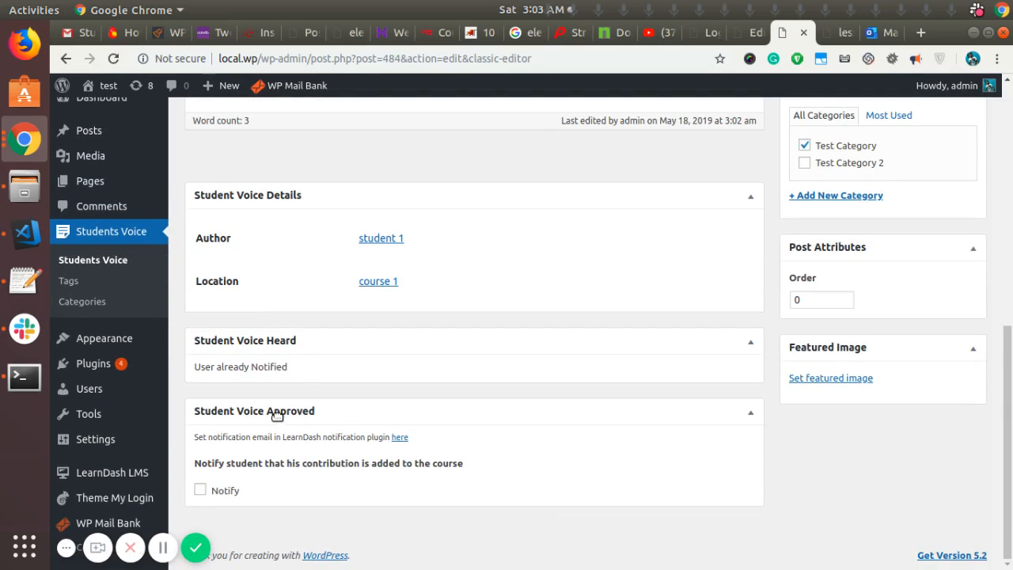
scroll(243, 437, up, 1)
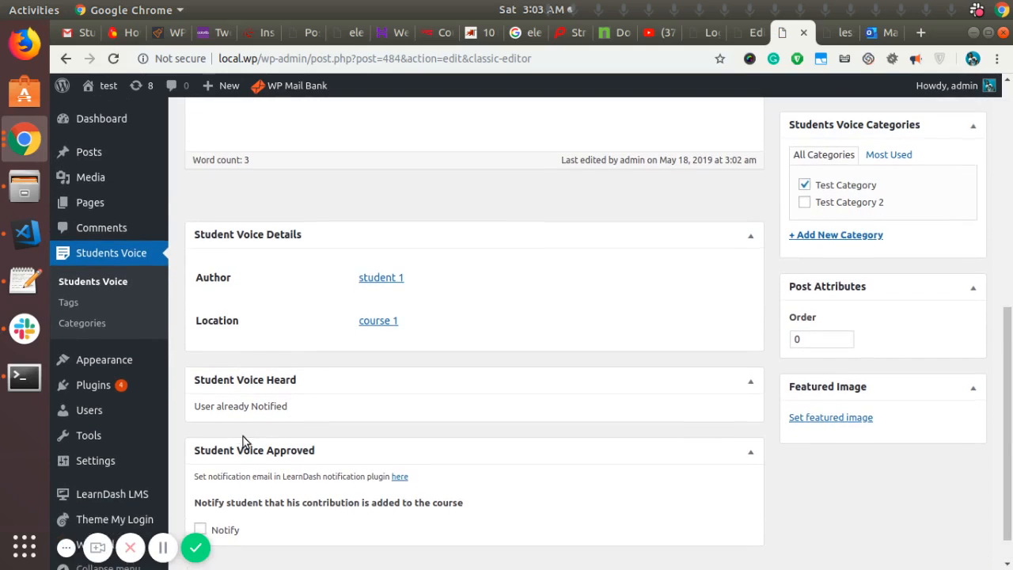
scroll(254, 435, down, 1)
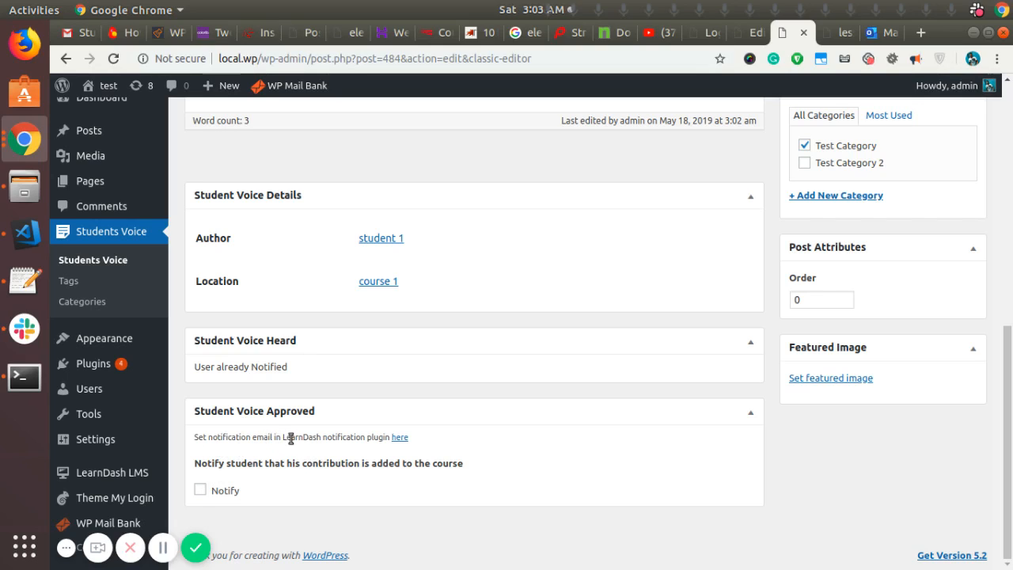
Step: Enable the student notification for the approved contribution, update the entry and check its Heard and Approved sections
click(200, 490)
scroll(240, 482, up, 5)
click(930, 301)
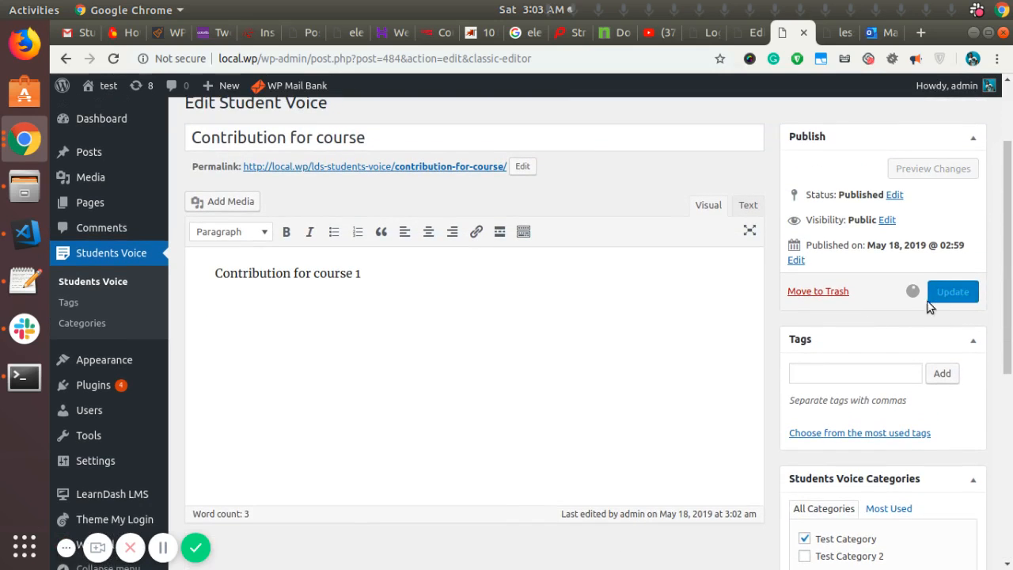
scroll(323, 388, down, 5)
scroll(314, 379, down, 5)
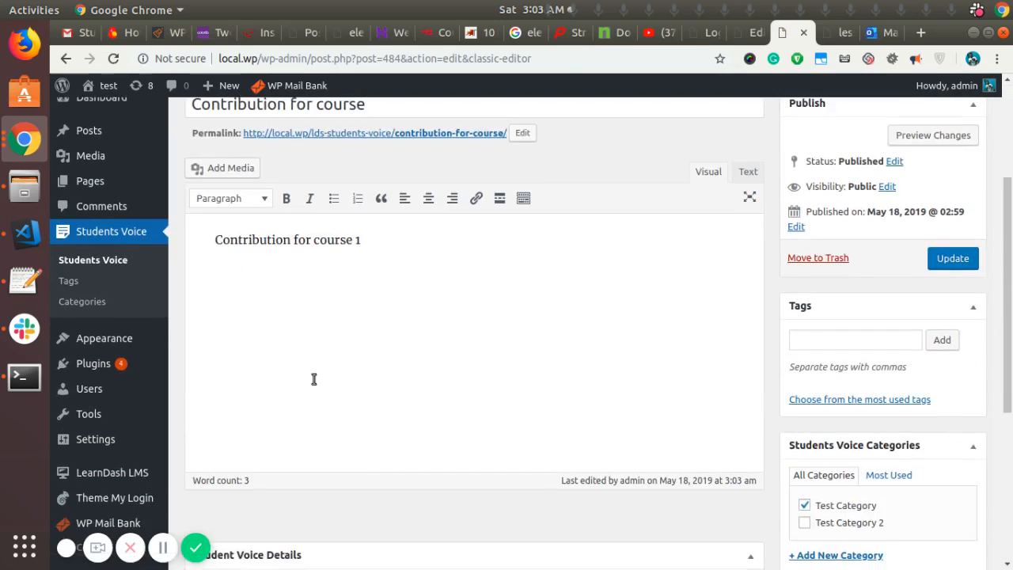
scroll(314, 380, down, 4)
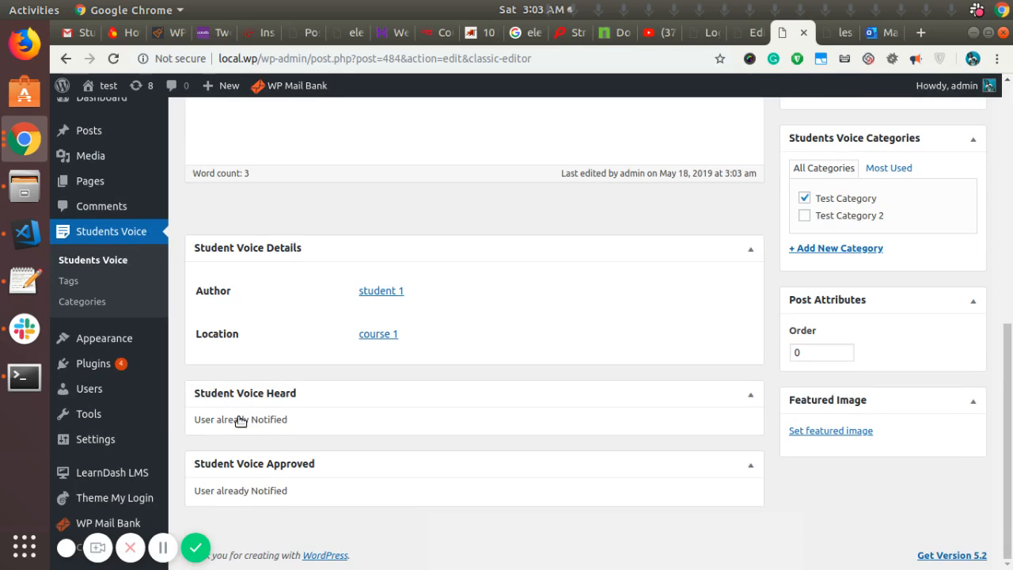
Step: View the contribution's public page through its permalink in a separate tab, and close that tab
scroll(240, 420, up, 5)
scroll(423, 229, up, 2)
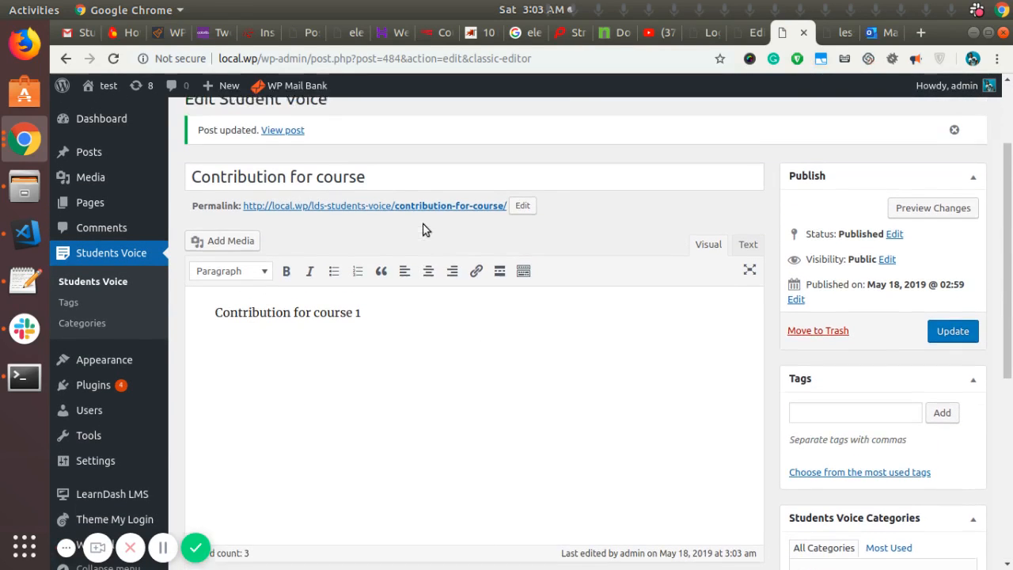
middle_click(312, 222)
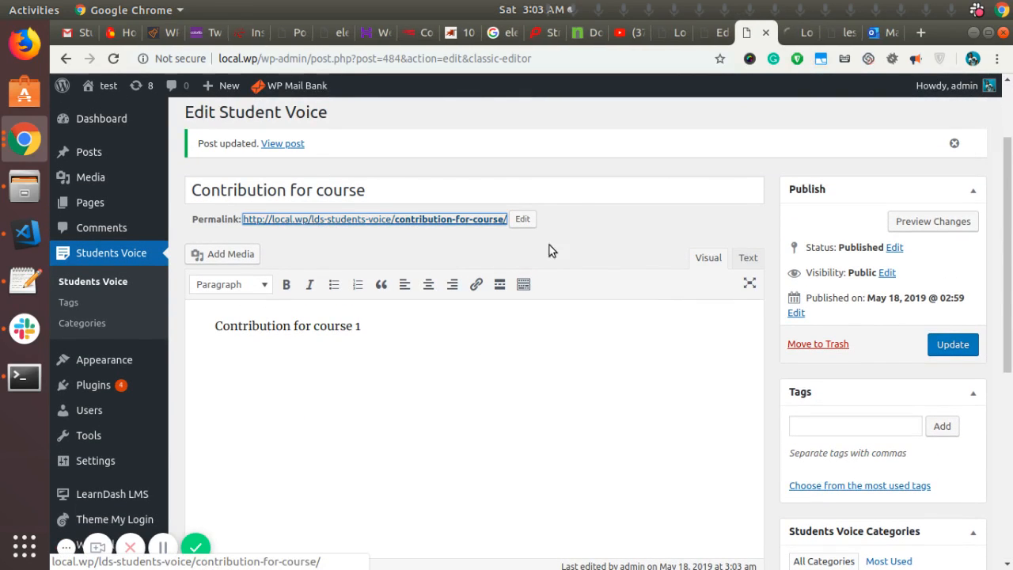
click(792, 36)
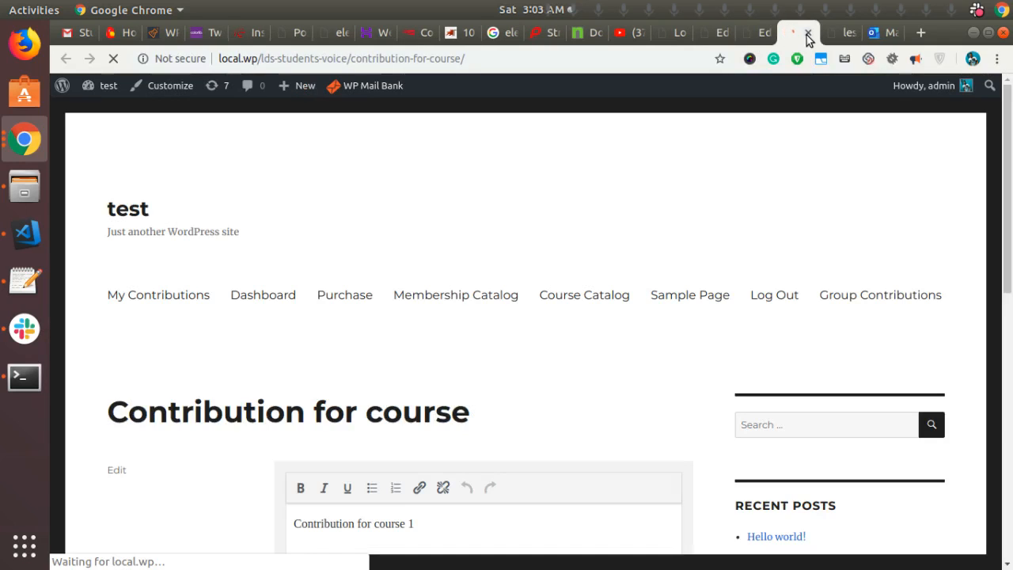
click(809, 33)
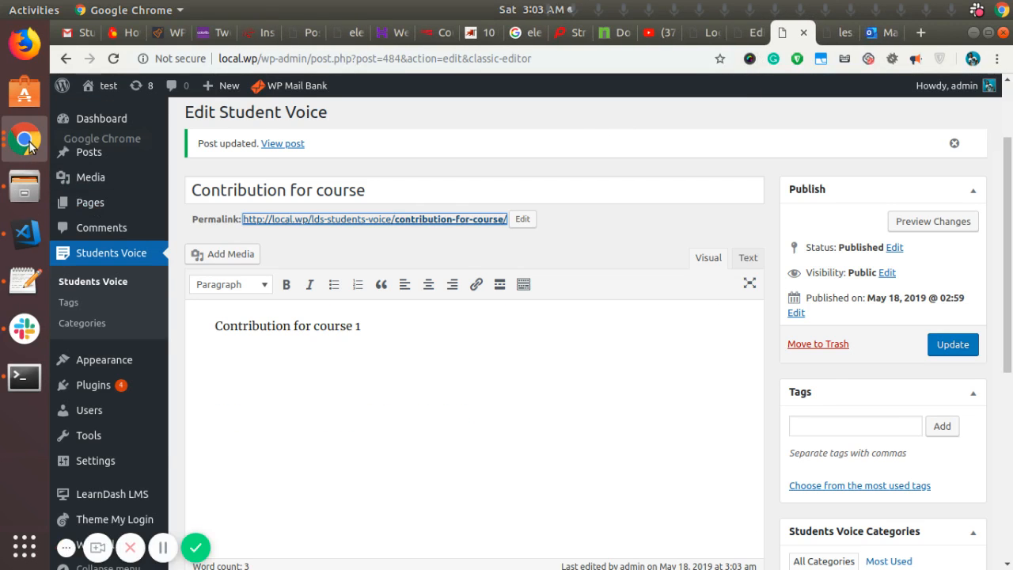
Step: Switch to the student's incognito browser window and reload the course 1 page to view its course content
click(24, 140)
click(166, 206)
scroll(261, 254, down, 5)
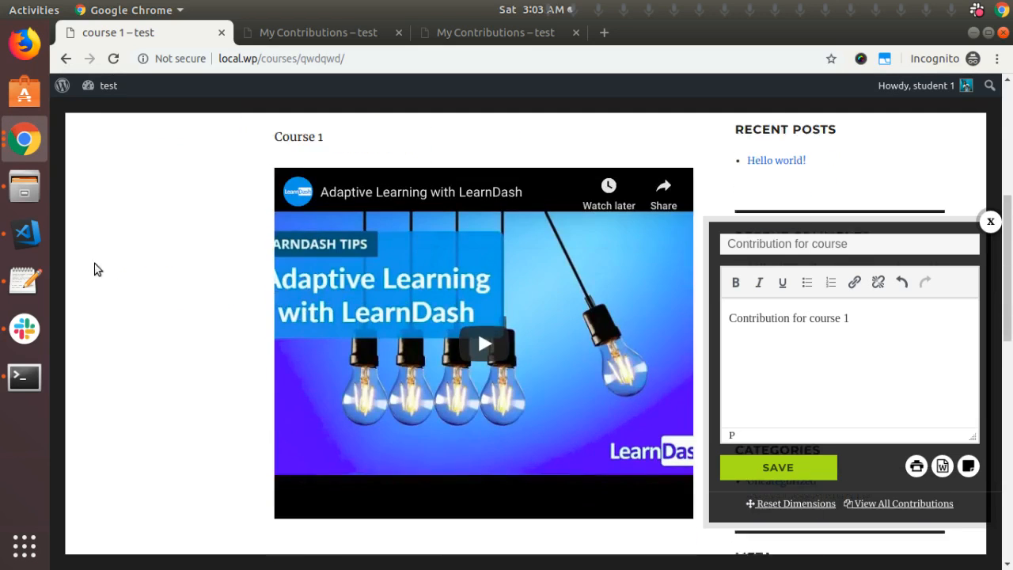
click(113, 60)
scroll(150, 309, down, 5)
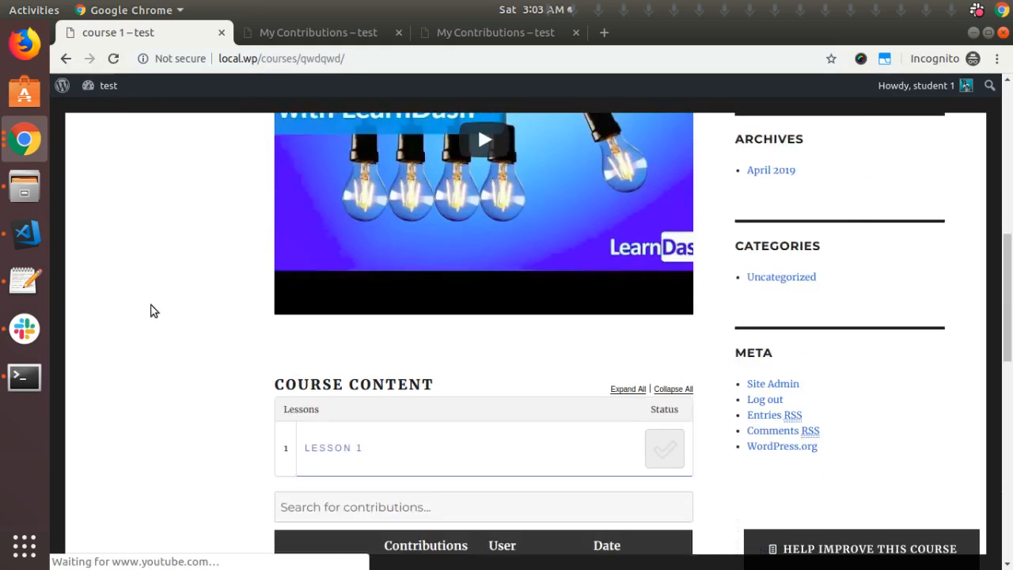
Step: Examine the contributions table below the course content, including its search field, entry details and download option
scroll(160, 299, up, 3)
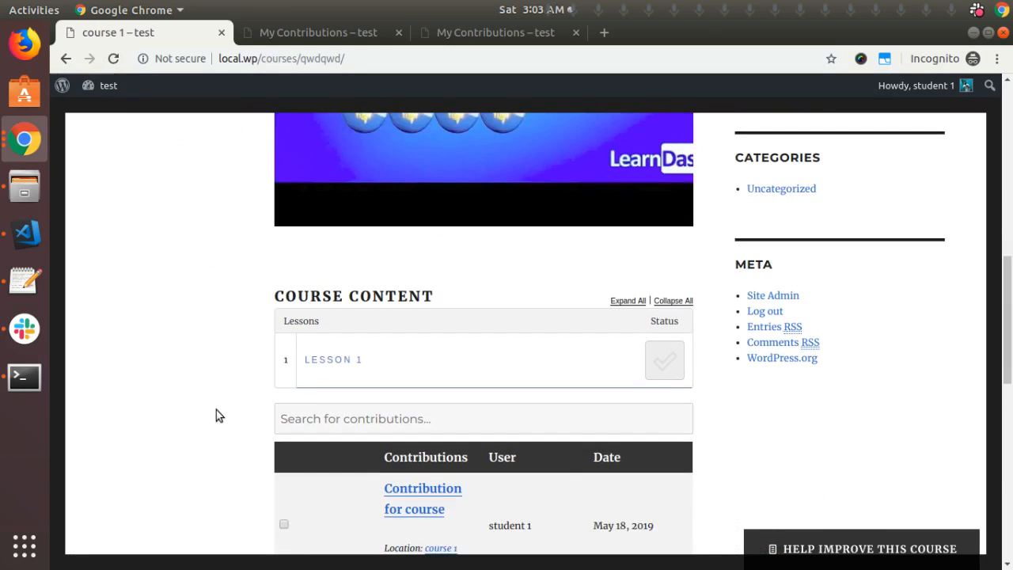
scroll(205, 402, down, 2)
scroll(215, 267, down, 3)
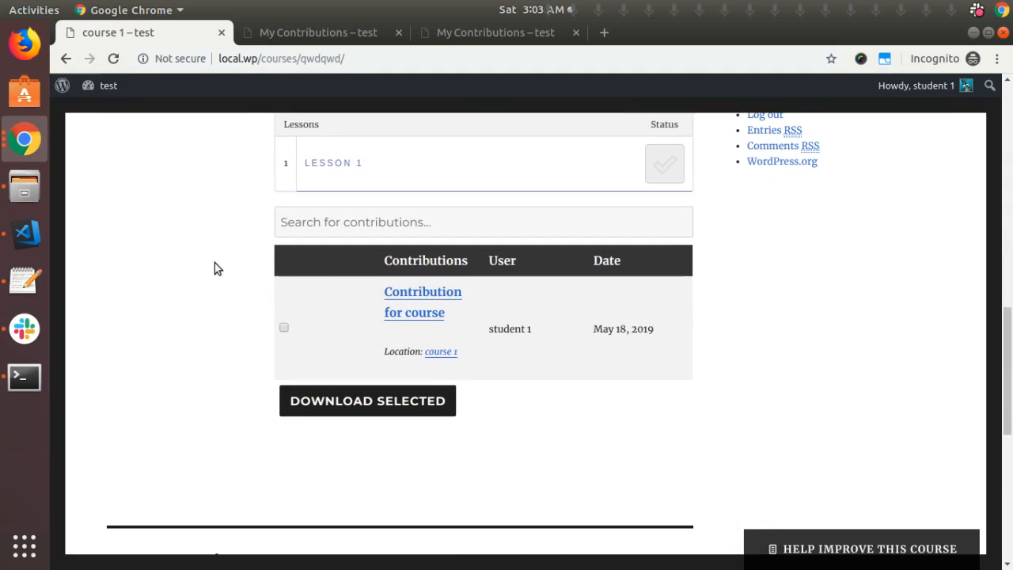
scroll(358, 408, up, 2)
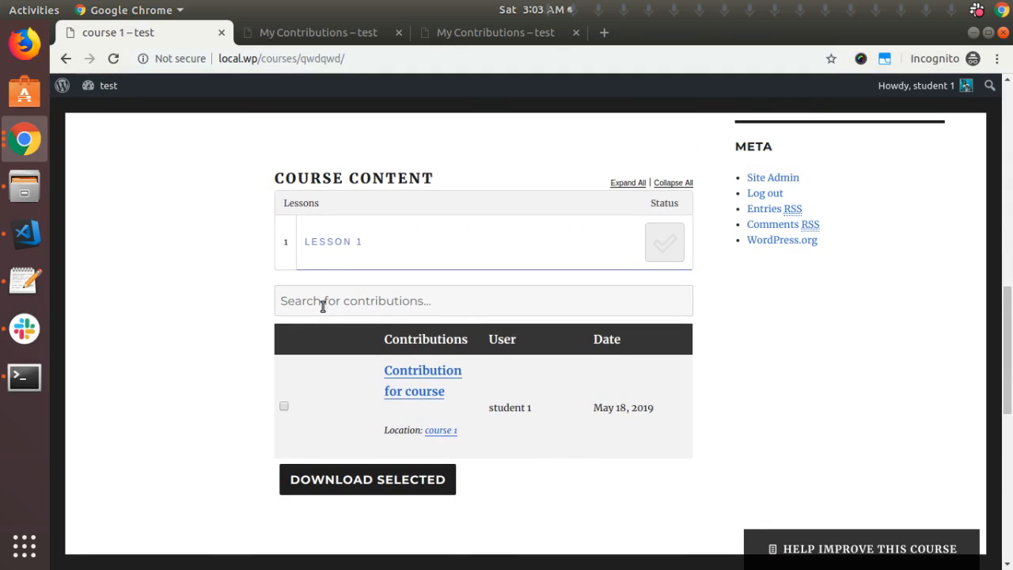
scroll(213, 357, up, 2)
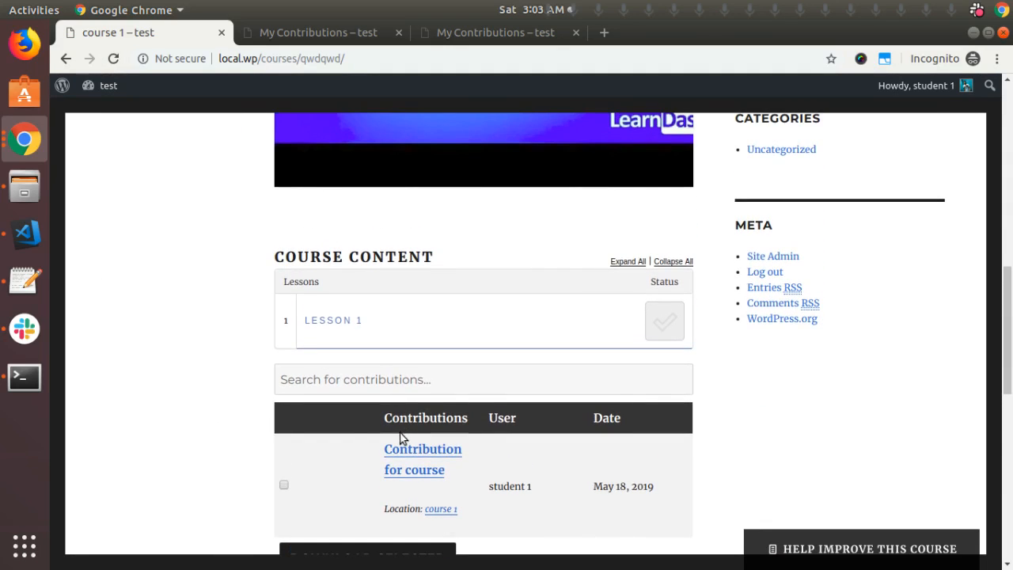
scroll(250, 391, down, 3)
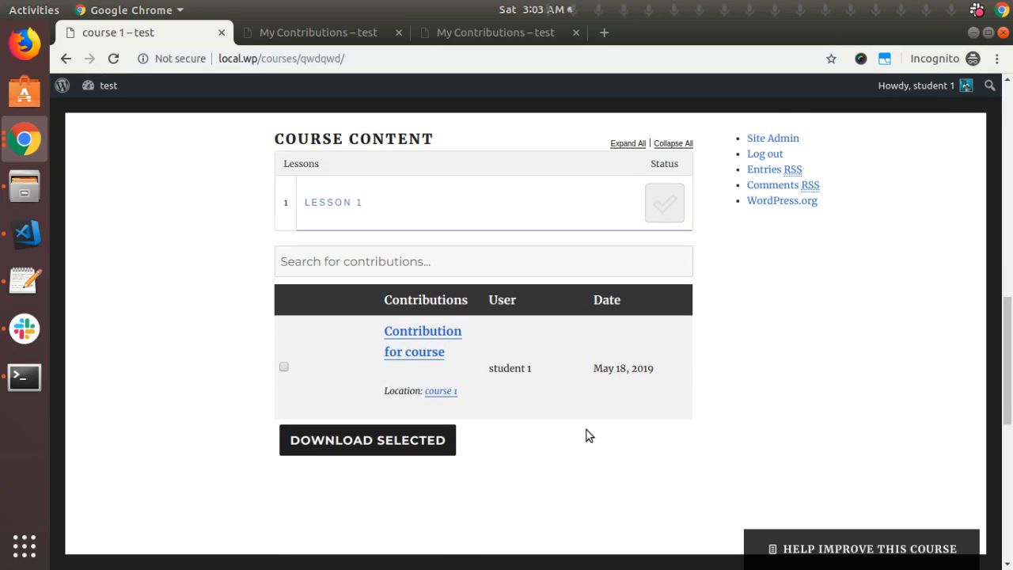
scroll(327, 407, up, 4)
scroll(733, 267, up, 12)
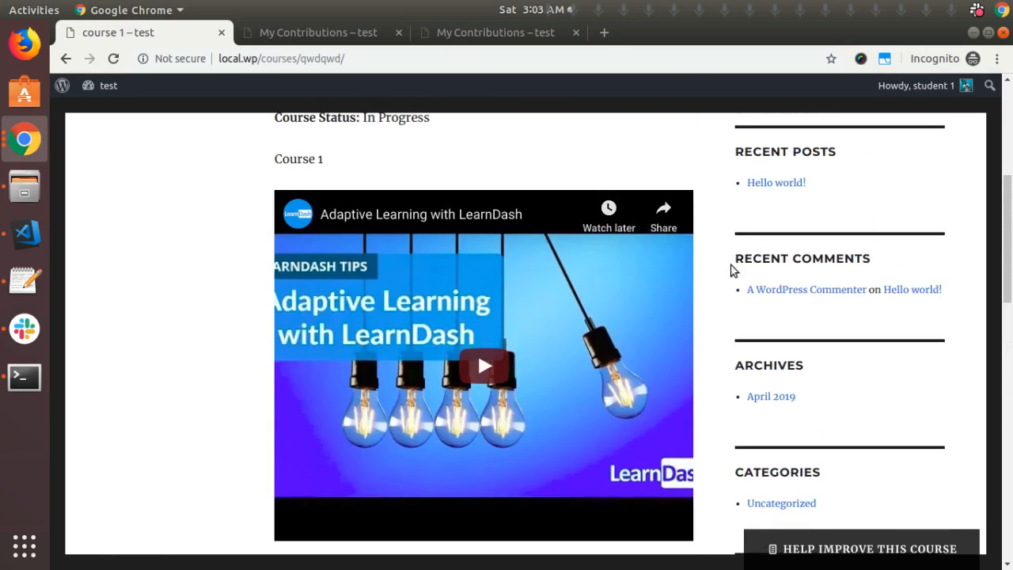
scroll(733, 266, down, 10)
scroll(444, 321, down, 5)
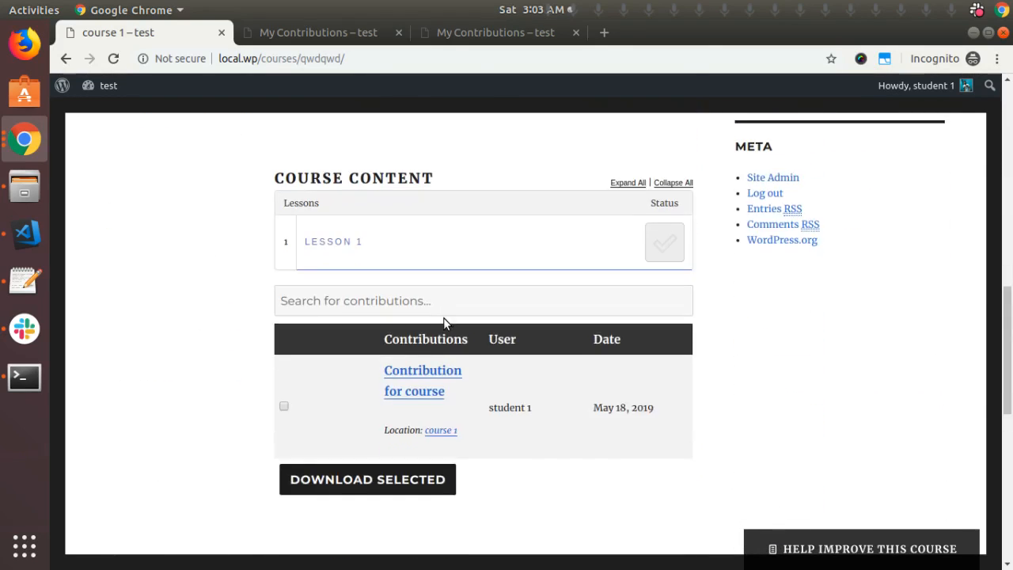
Step: Switch to the admin browser window's Outlook inbox and open the Voice Approved notification among the other emails
click(40, 137)
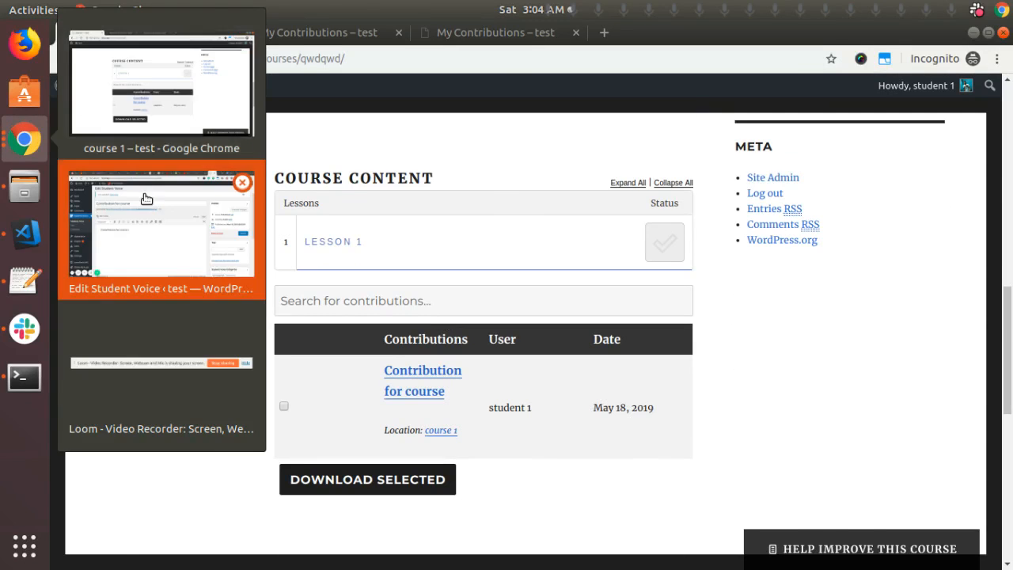
click(140, 199)
click(869, 32)
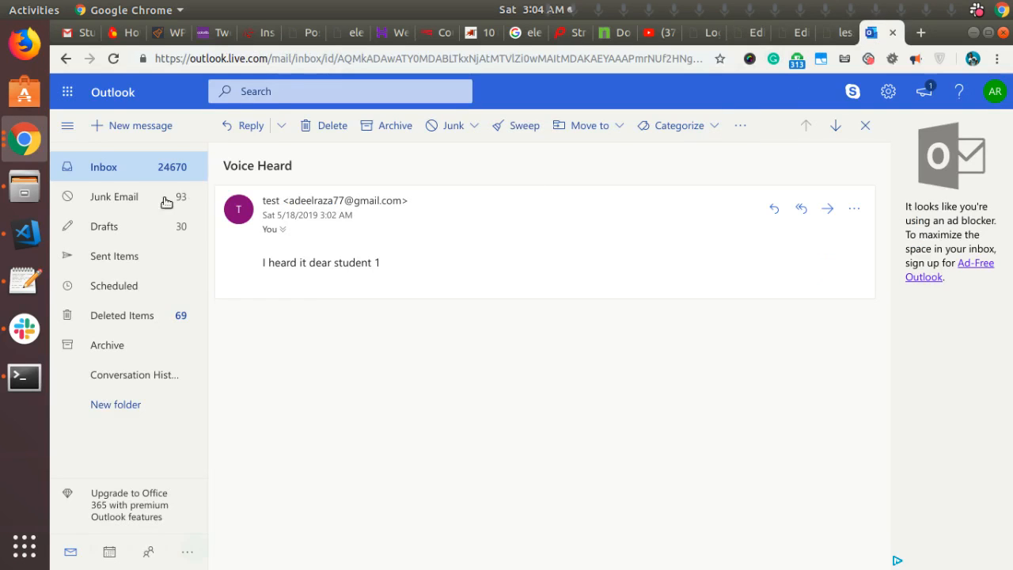
click(140, 167)
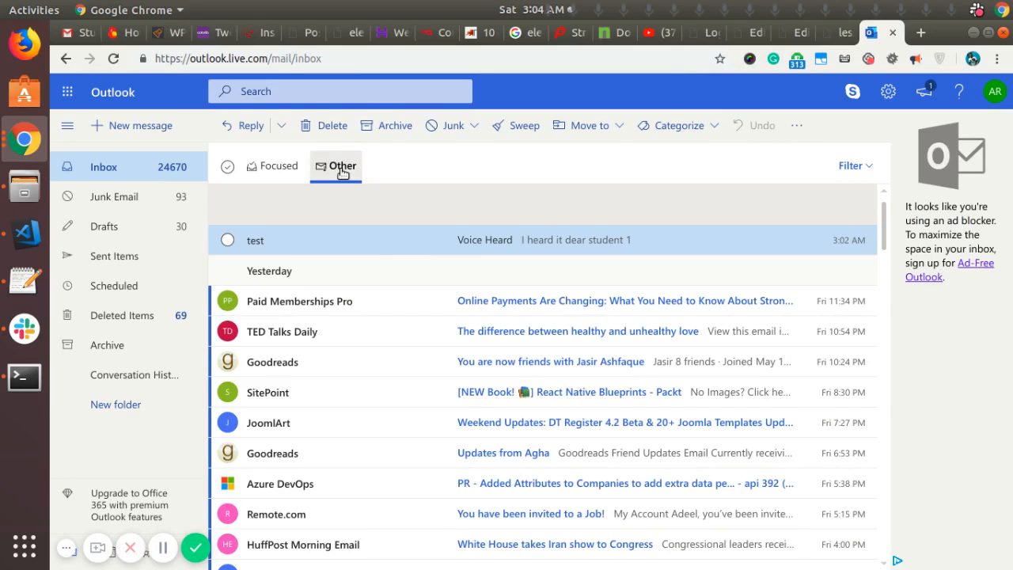
click(341, 166)
click(269, 248)
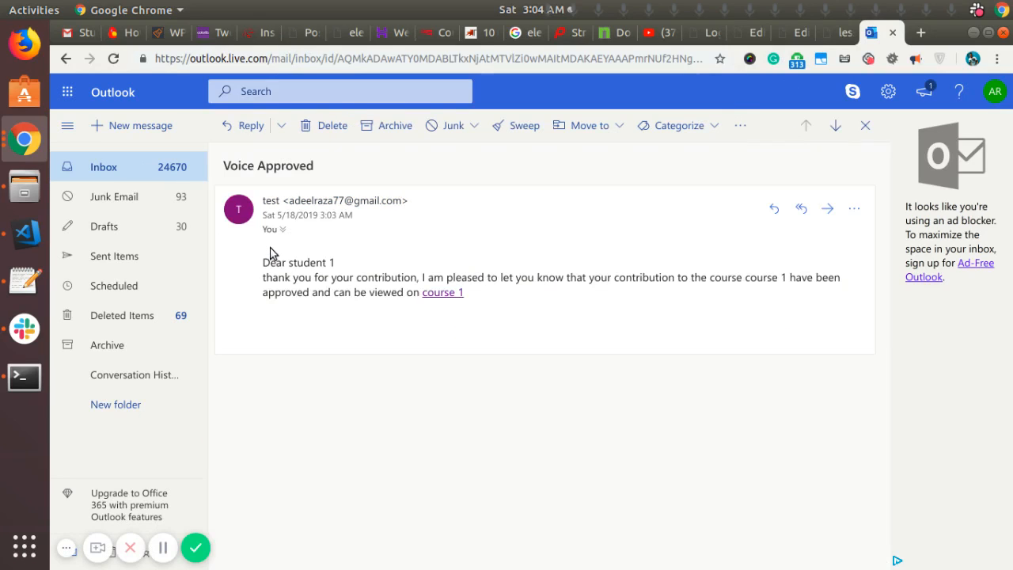
Step: Follow the email's course 1 link and examine the contributions table below the course content
click(432, 295)
click(879, 33)
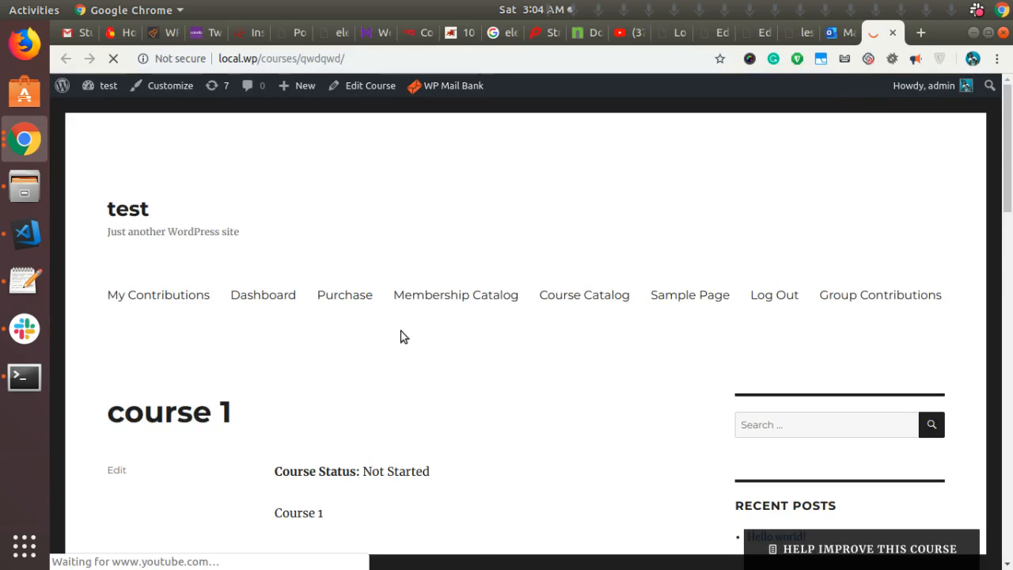
scroll(401, 336, down, 12)
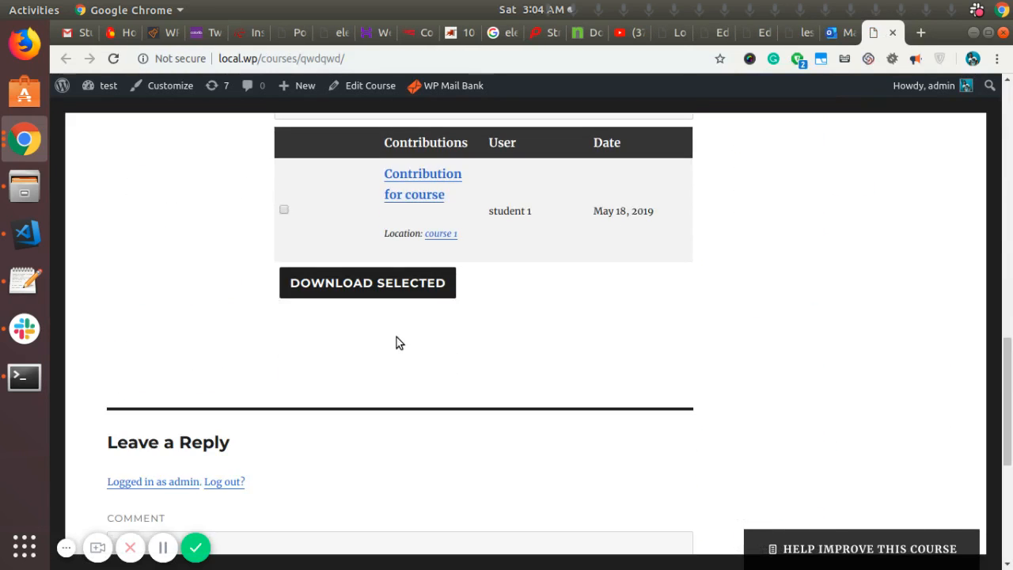
scroll(397, 338, up, 3)
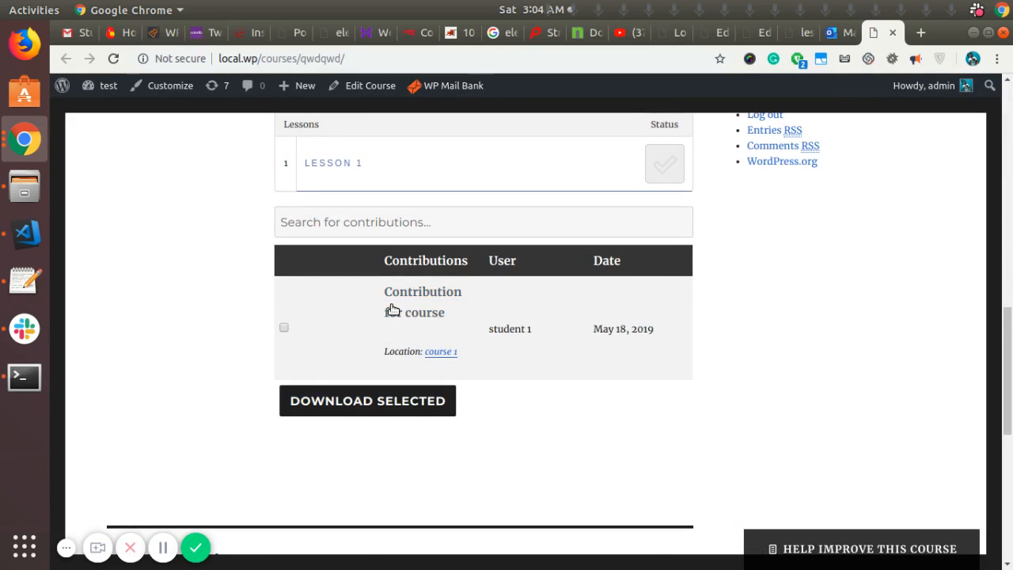
scroll(303, 296, up, 1)
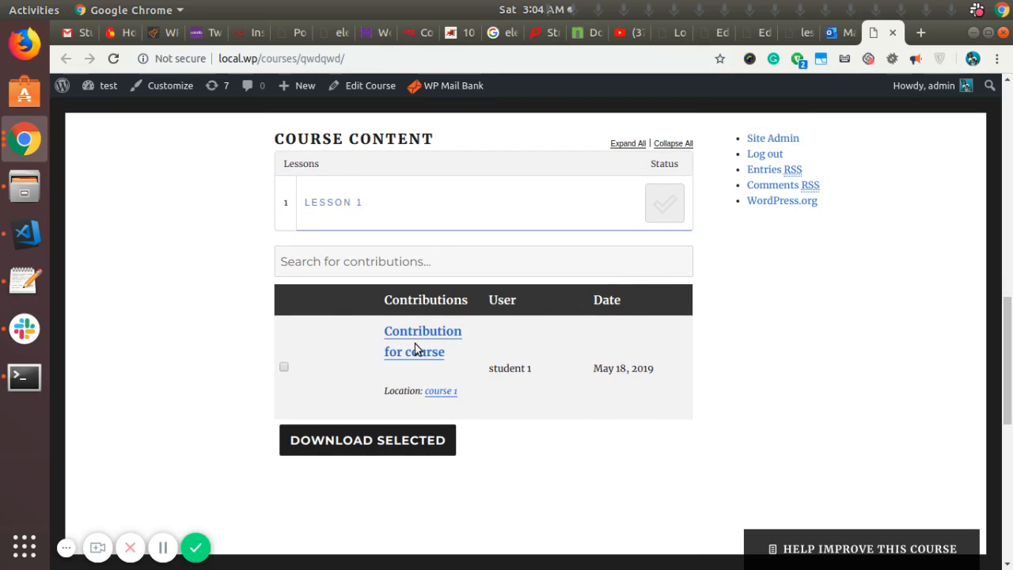
scroll(558, 327, up, 4)
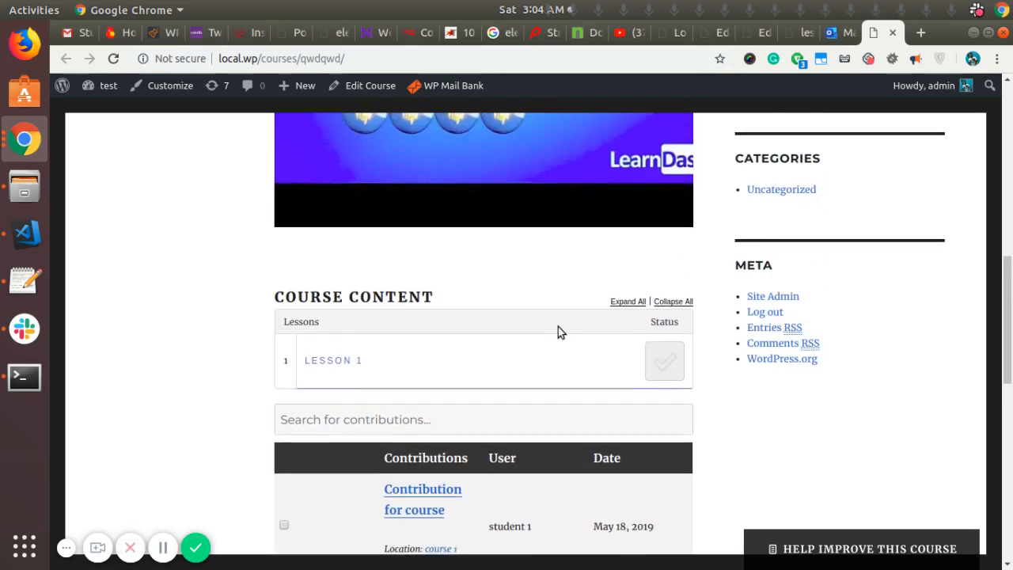
scroll(558, 332, up, 10)
scroll(330, 307, down, 14)
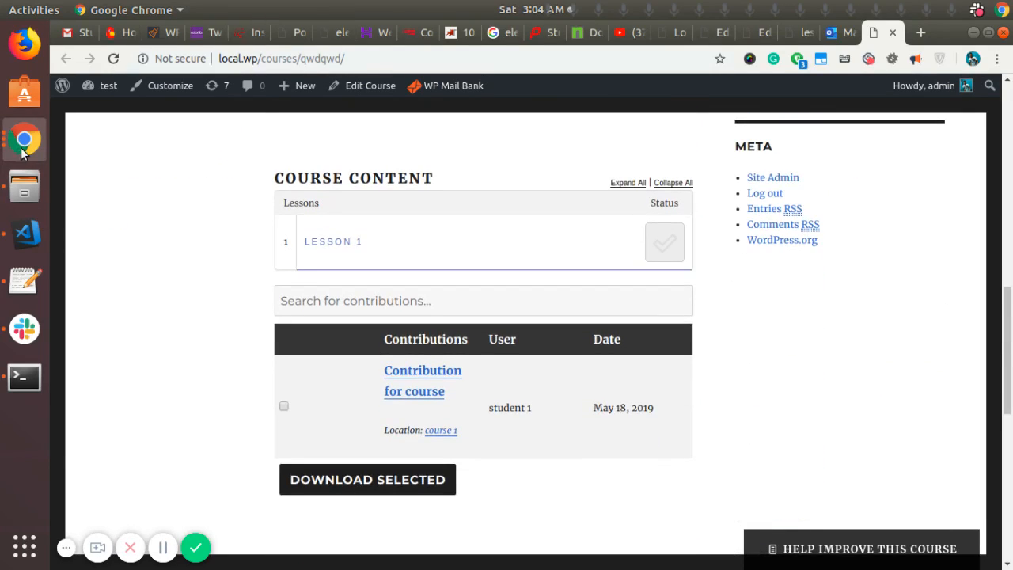
Step: Switch to the student's incognito window and view the "Contribution for course" entry from the course 1 table in a separate tab
click(23, 150)
click(144, 257)
scroll(390, 311, down, 3)
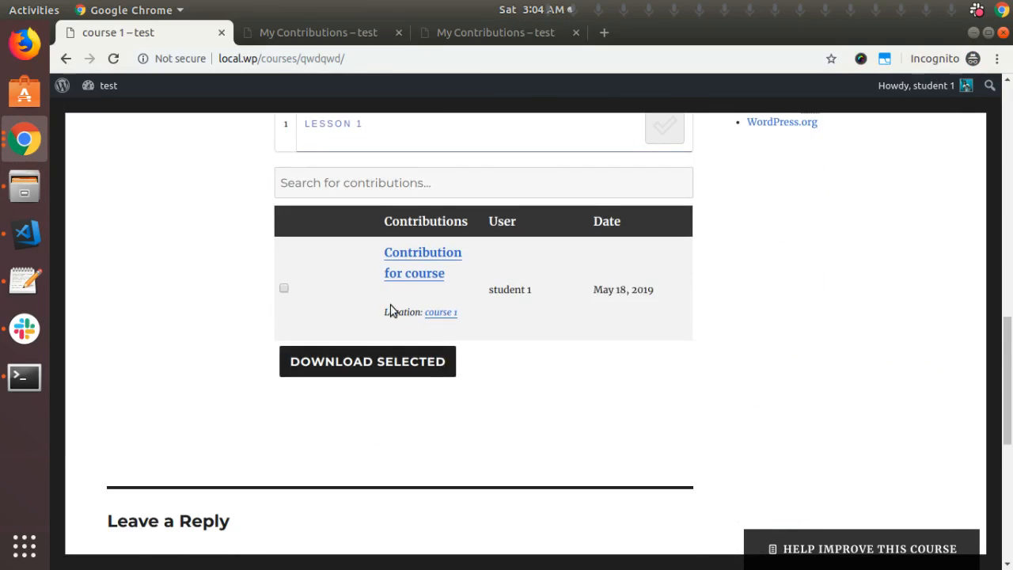
scroll(390, 310, up, 2)
click(427, 351)
scroll(420, 300, down, 6)
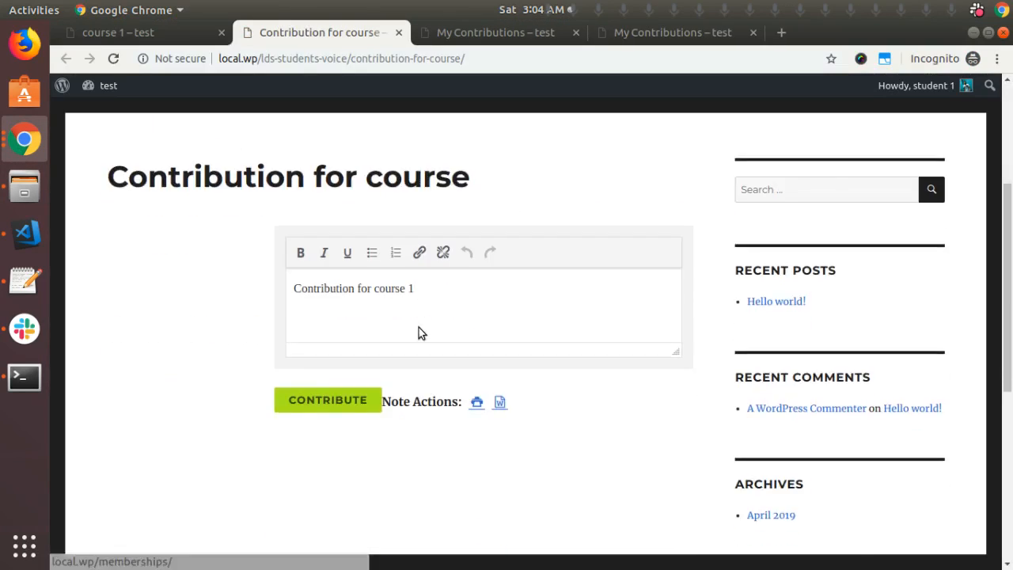
scroll(380, 332, up, 2)
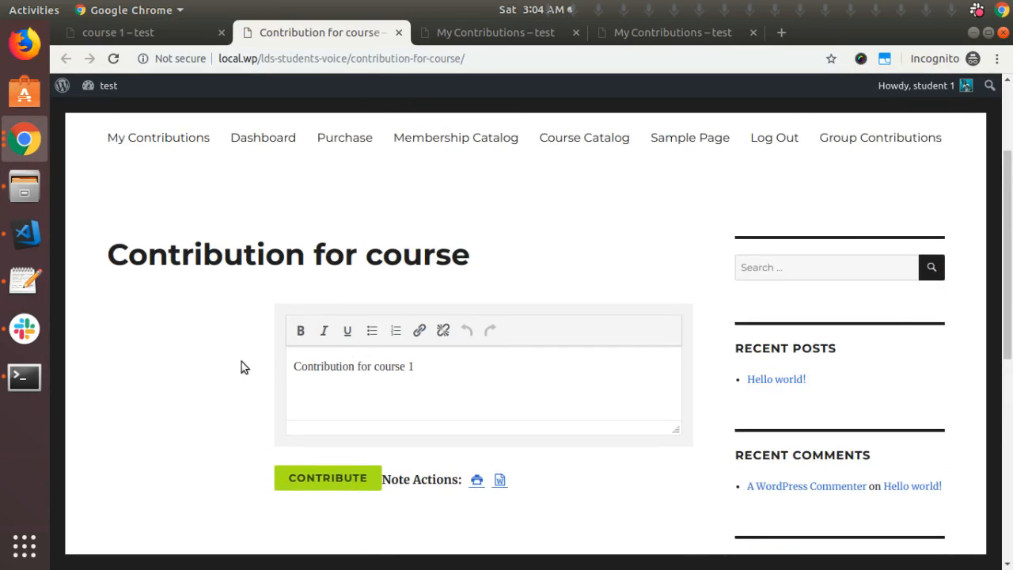
scroll(241, 356, up, 3)
scroll(299, 327, down, 3)
Step: Return to the course 1 page, open lesson 1 and look over its video, topics and quizzes
click(159, 36)
scroll(414, 388, up, 10)
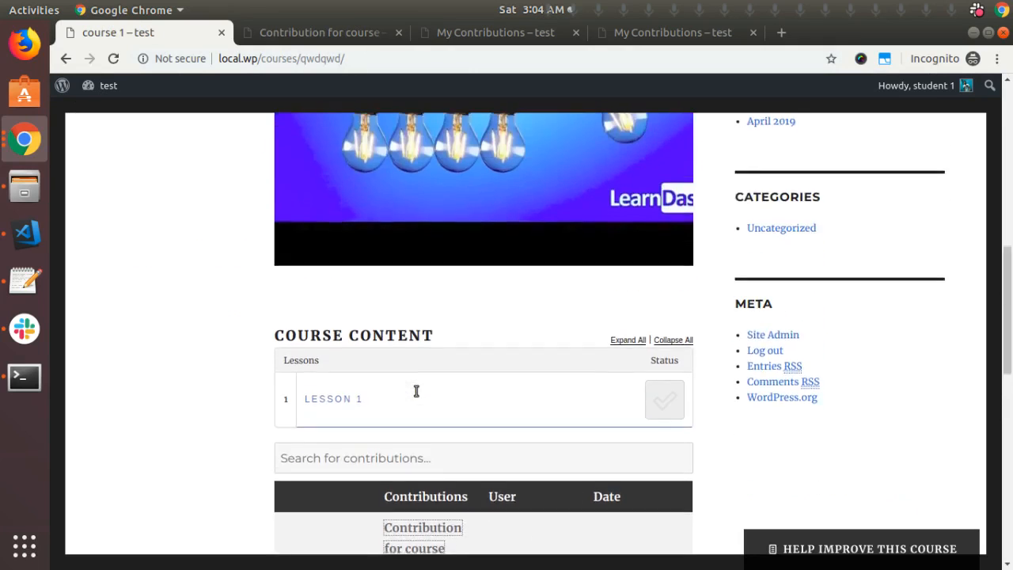
scroll(394, 367, down, 5)
scroll(393, 368, down, 5)
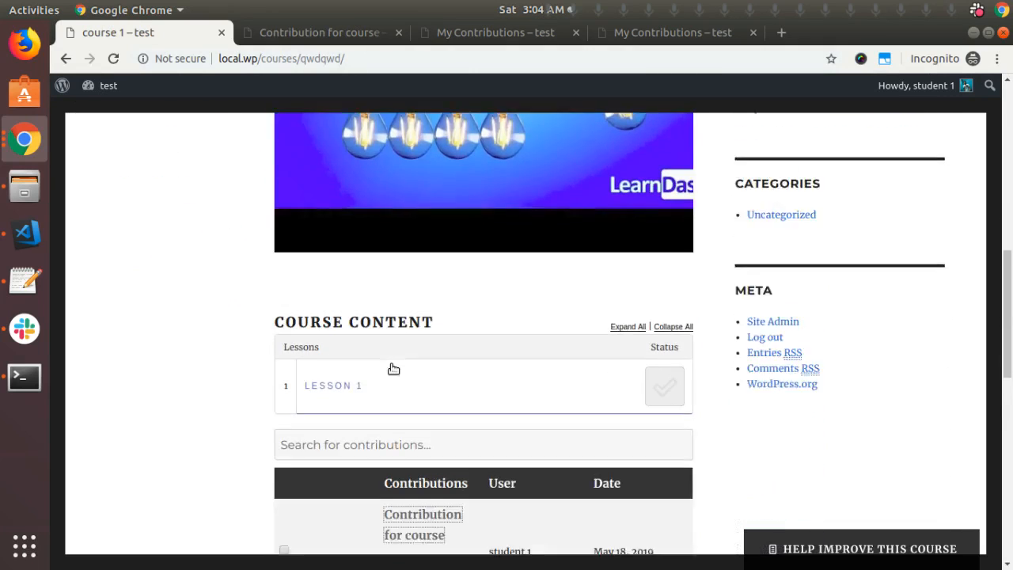
scroll(356, 316, up, 1)
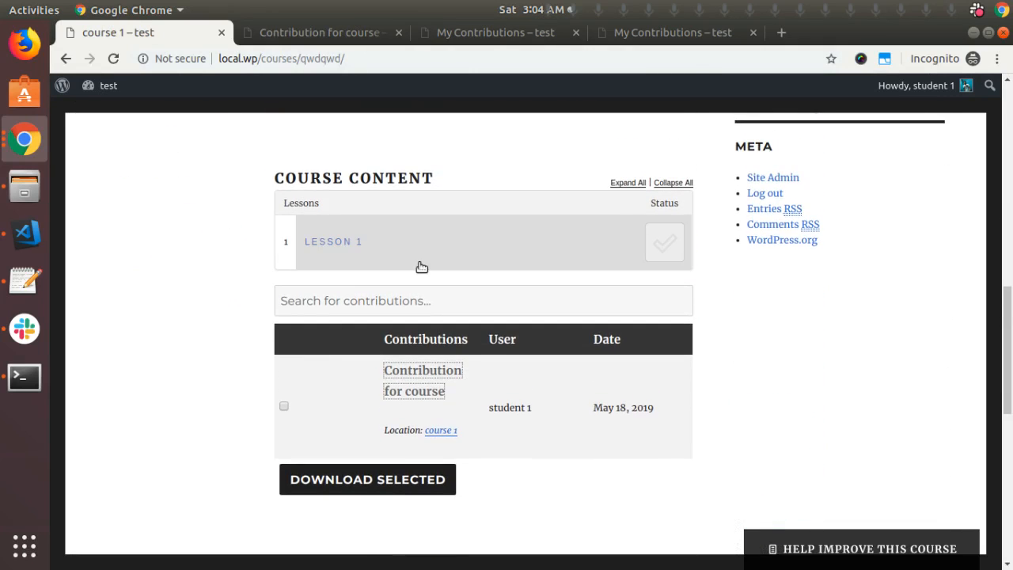
click(407, 258)
scroll(361, 274, down, 4)
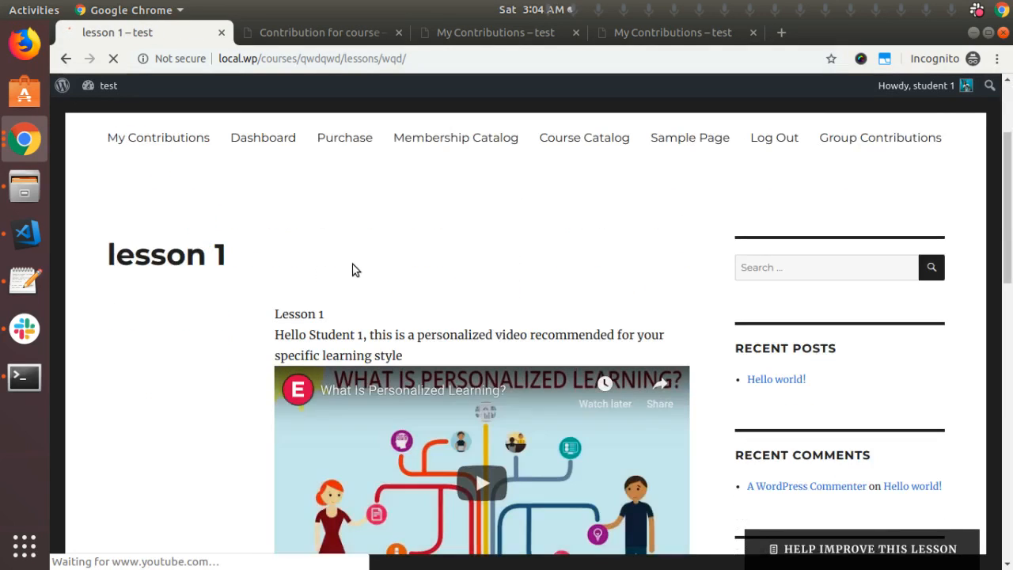
scroll(170, 298, down, 5)
scroll(171, 299, up, 3)
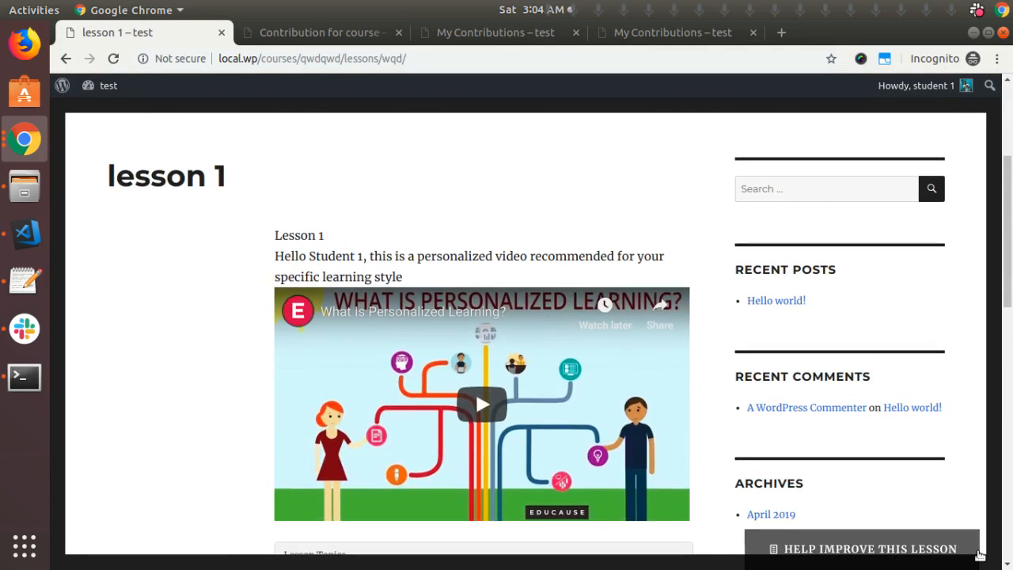
scroll(190, 309, down, 2)
scroll(190, 315, down, 3)
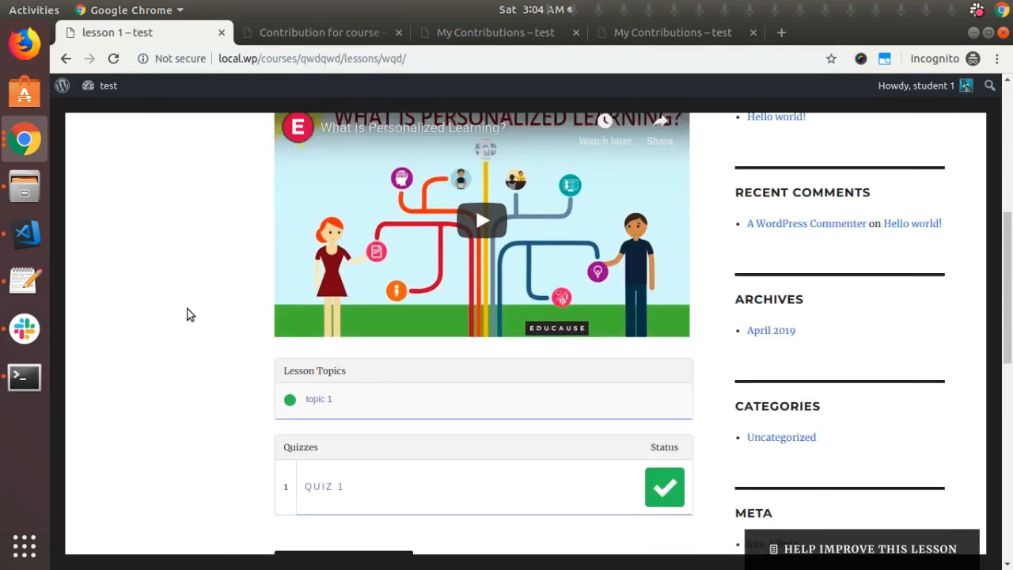
scroll(190, 315, up, 5)
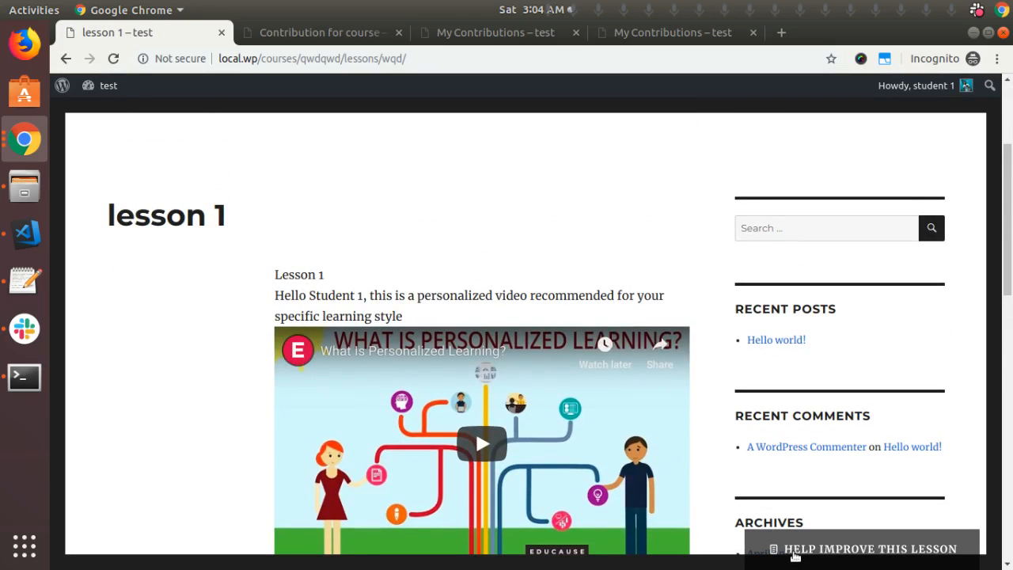
Step: Submit a lesson 1 contribution with "Contibute to lesson" as both text and title, and close the contribution form
click(864, 565)
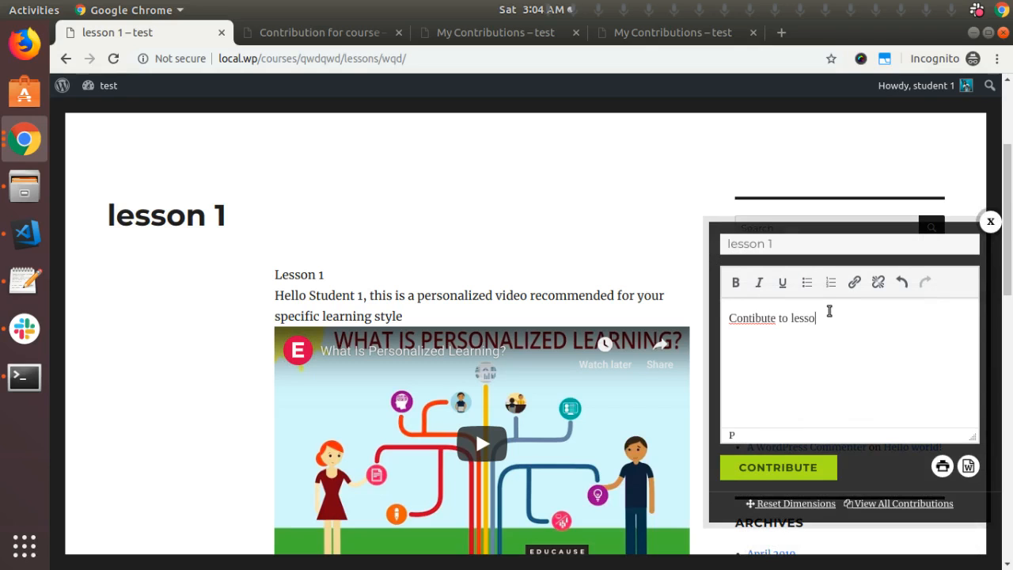
key(ctrl+a)
key(ctrl+c)
click(775, 244)
key(ctrl+a)
key(ctrl+v)
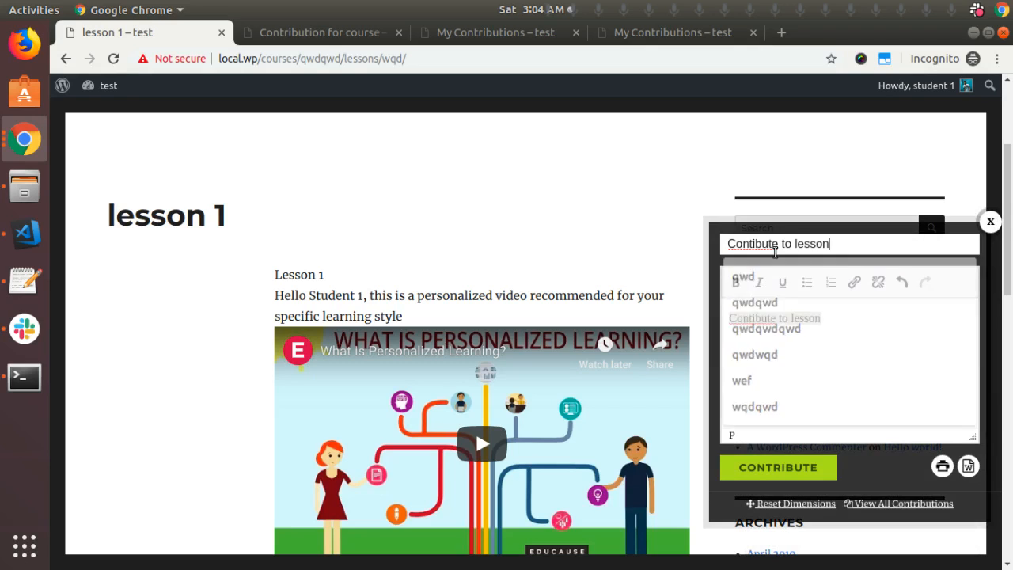
click(824, 471)
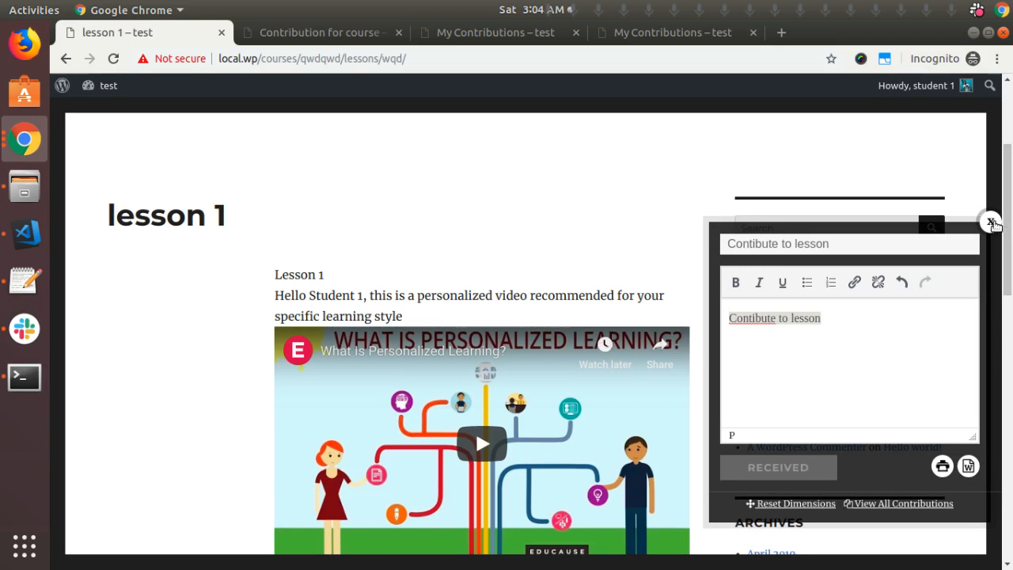
click(991, 221)
Step: Open Quiz 1 from the lesson page, answer its question and finish the quiz
scroll(353, 367, down, 5)
click(353, 366)
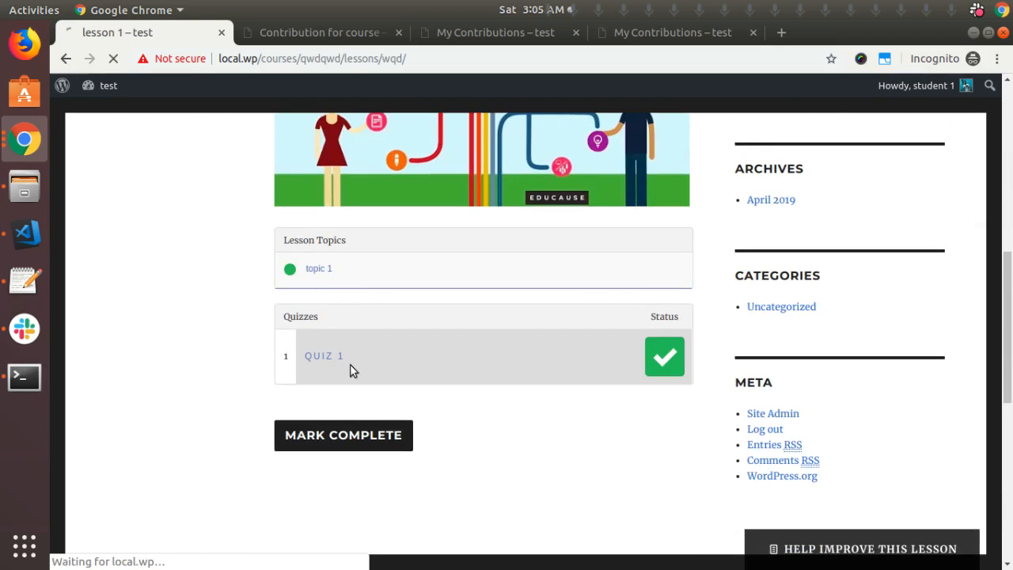
scroll(274, 330, down, 3)
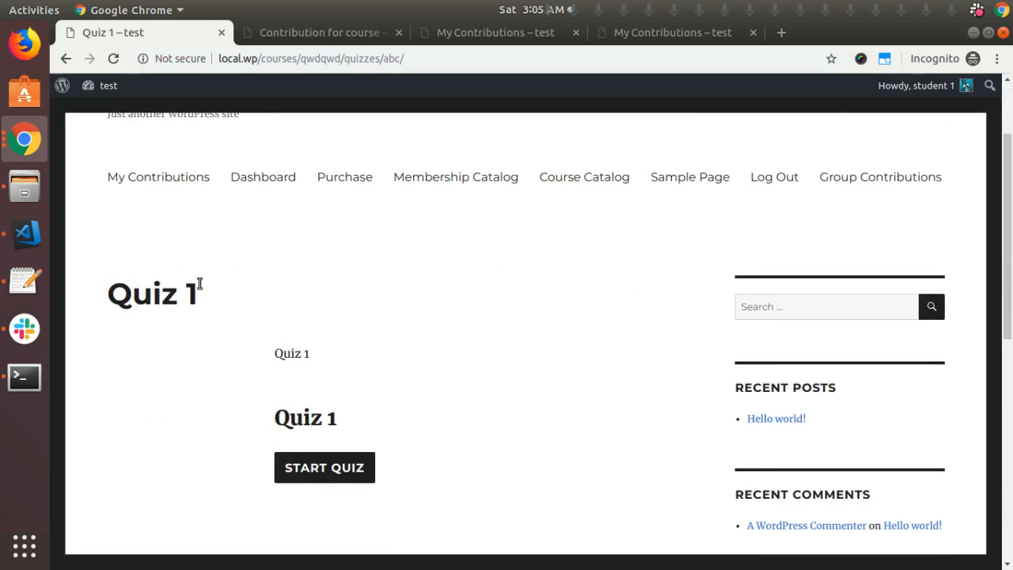
scroll(588, 425, up, 1)
scroll(470, 380, down, 3)
click(316, 396)
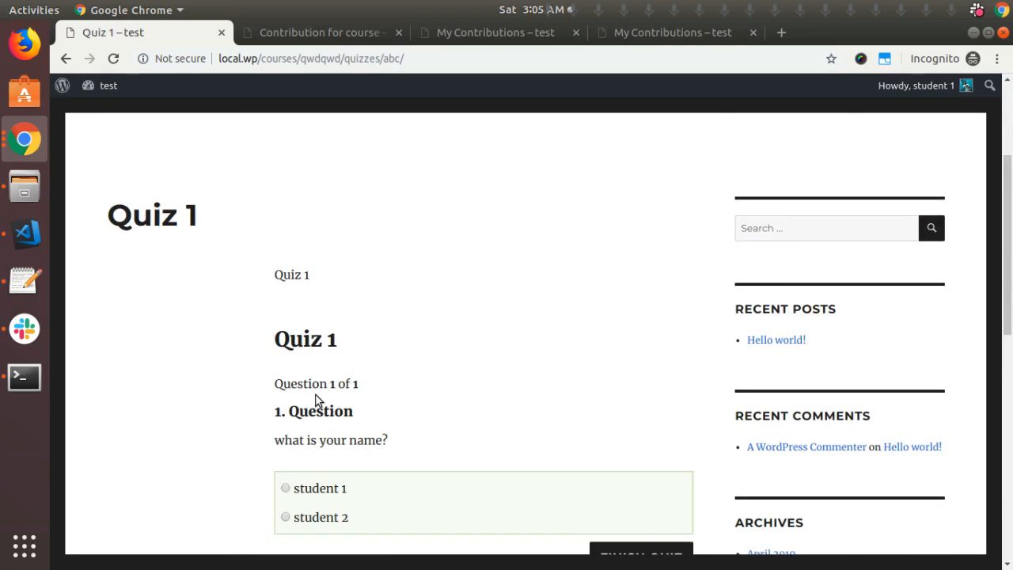
scroll(313, 407, down, 1)
click(611, 441)
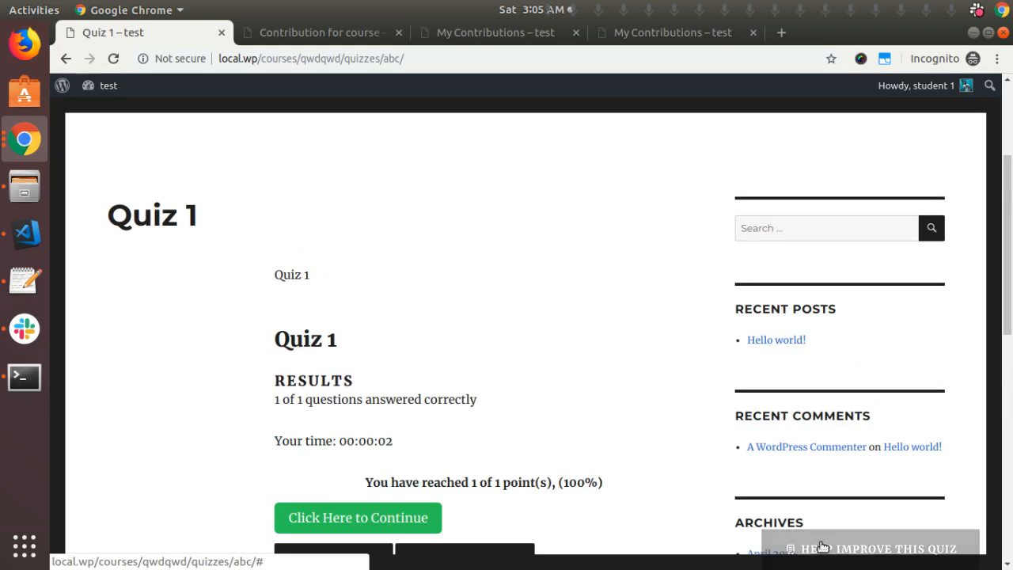
Step: Submit a contribution for Quiz 1 with "Contribute to Quiz" as both its text and title
click(821, 547)
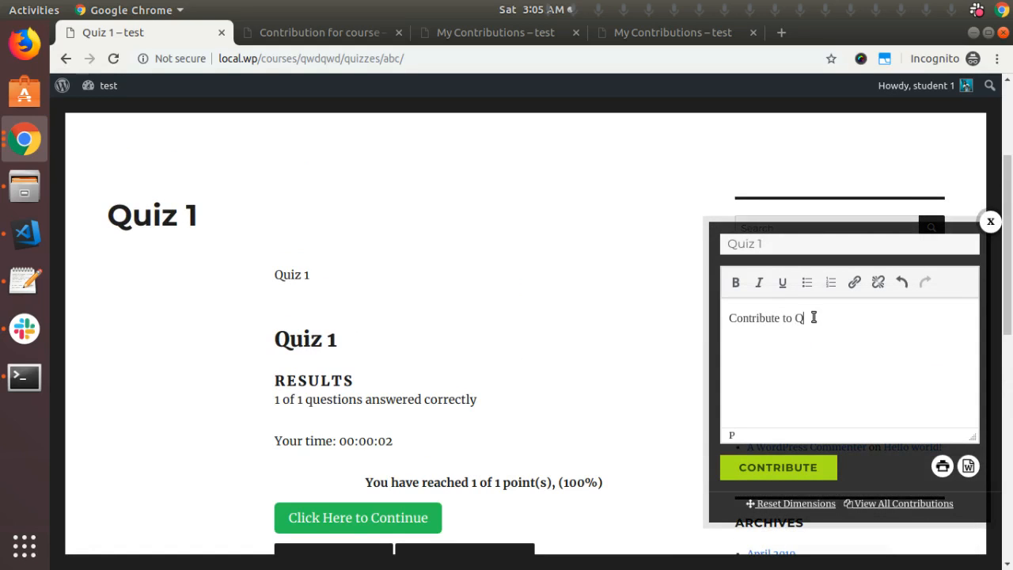
click(785, 248)
text(Contribute to Quiz)
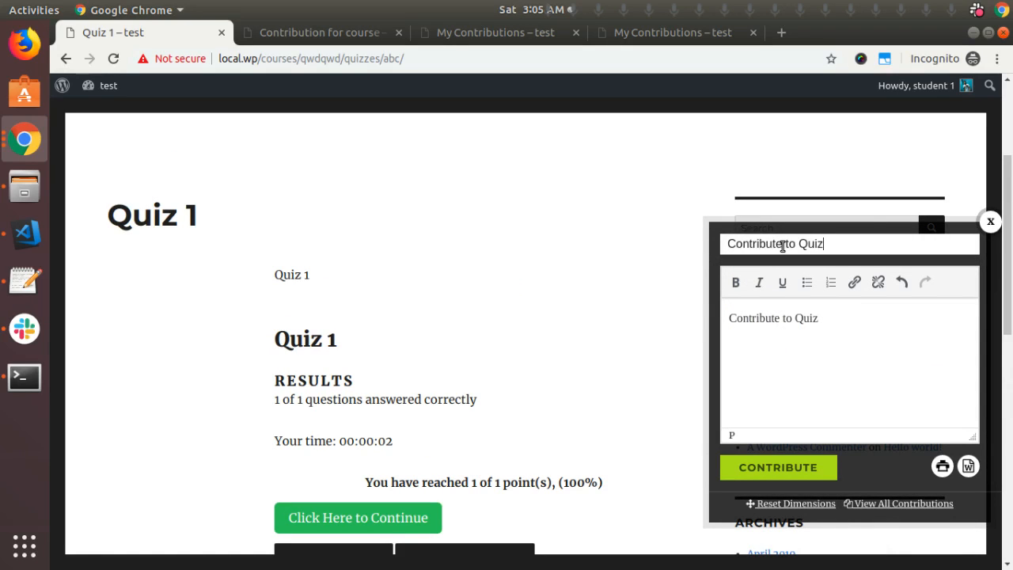
click(795, 477)
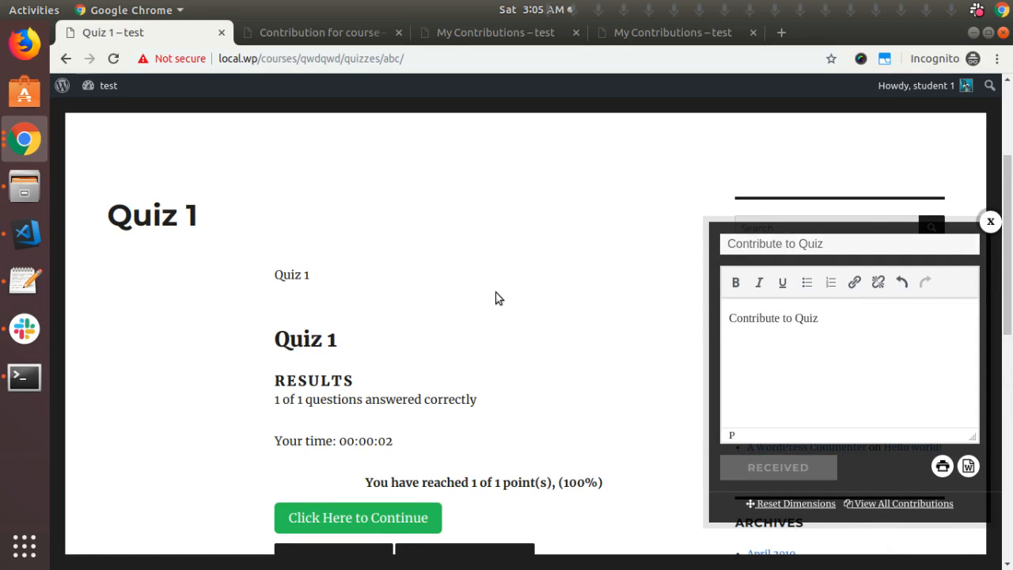
Step: Switch to the admin browser window and open the "Contribute to Quiz" entry from the Students Voice list for editing
click(24, 139)
click(124, 190)
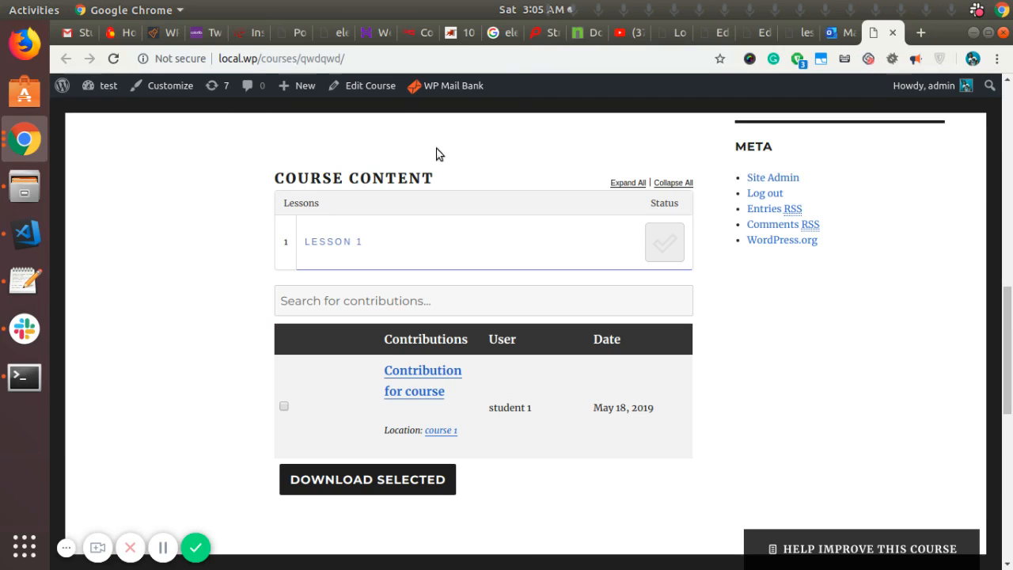
click(762, 37)
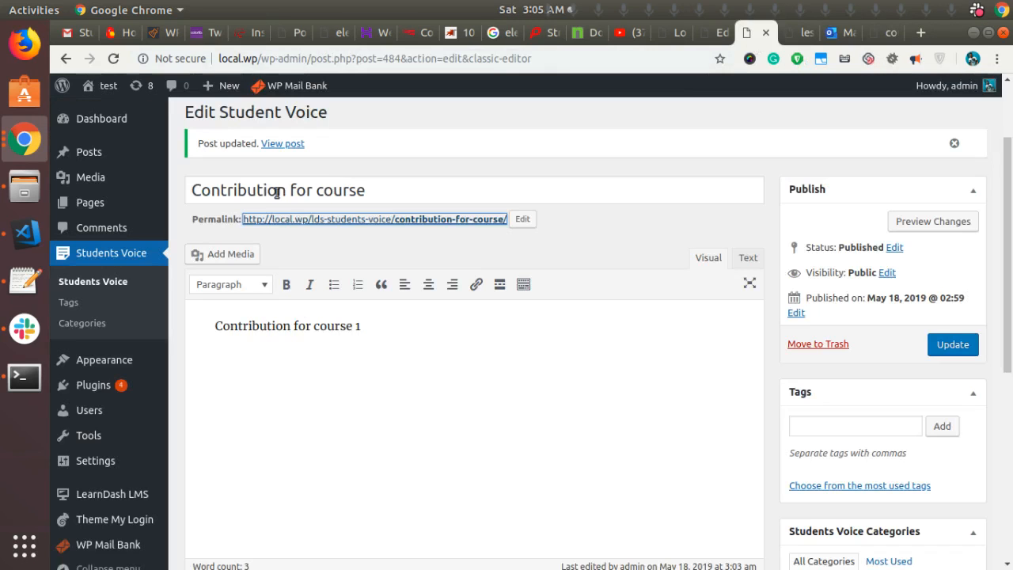
click(92, 281)
scroll(305, 380, down, 1)
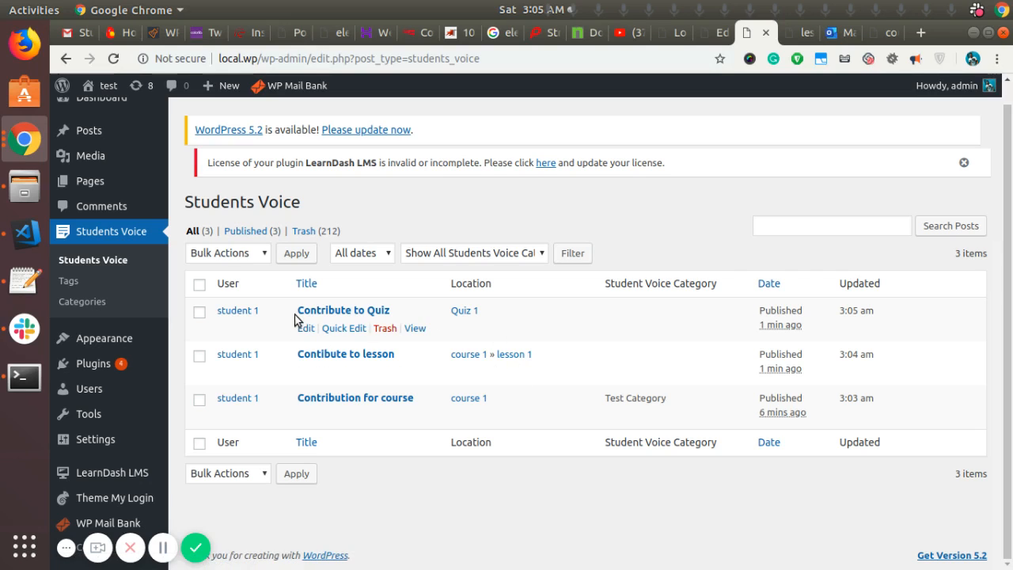
click(305, 329)
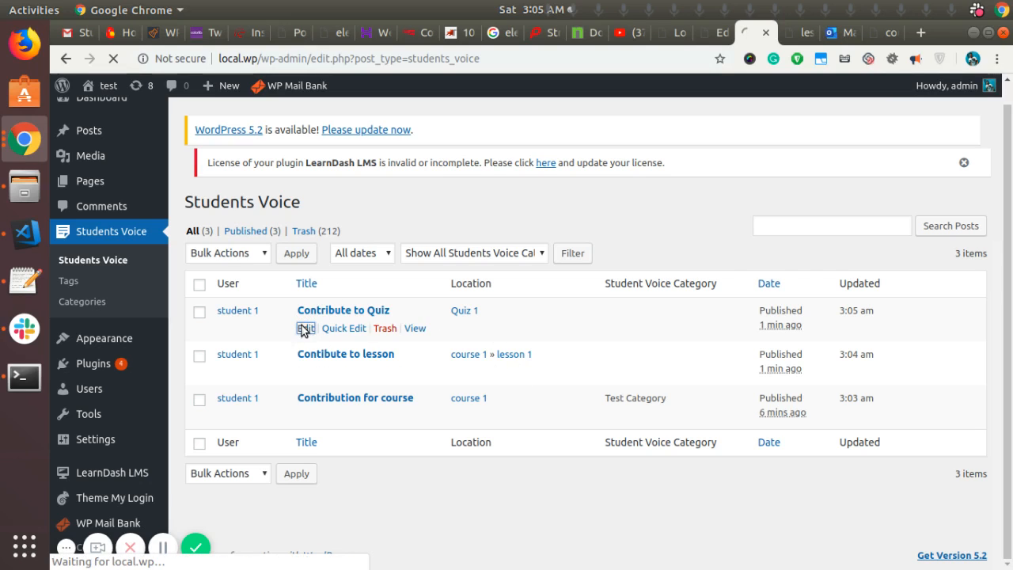
scroll(414, 303, down, 10)
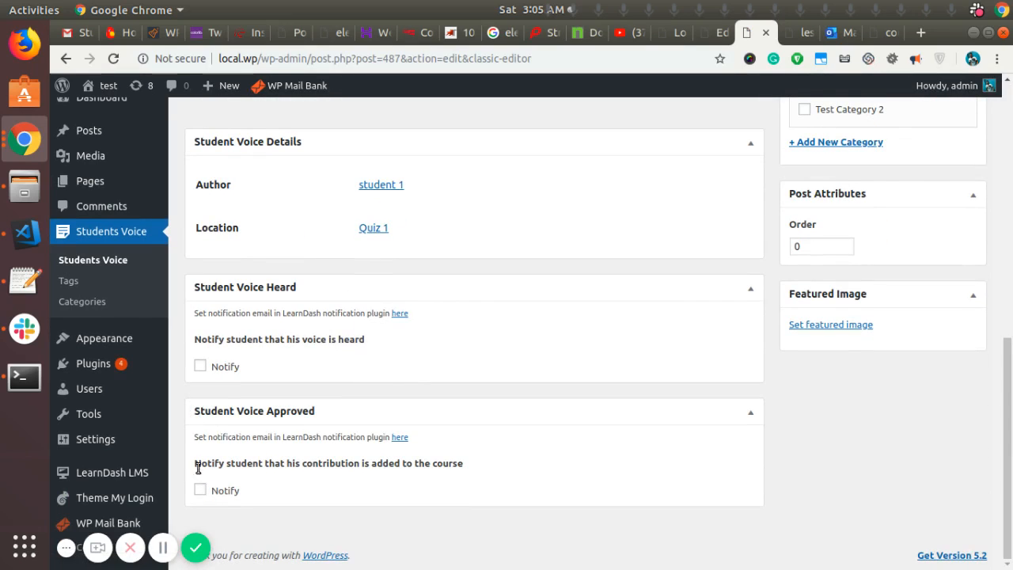
Step: Review the author, location and the heard and approved notification settings of the "Contribute to Quiz" entry
scroll(198, 468, up, 1)
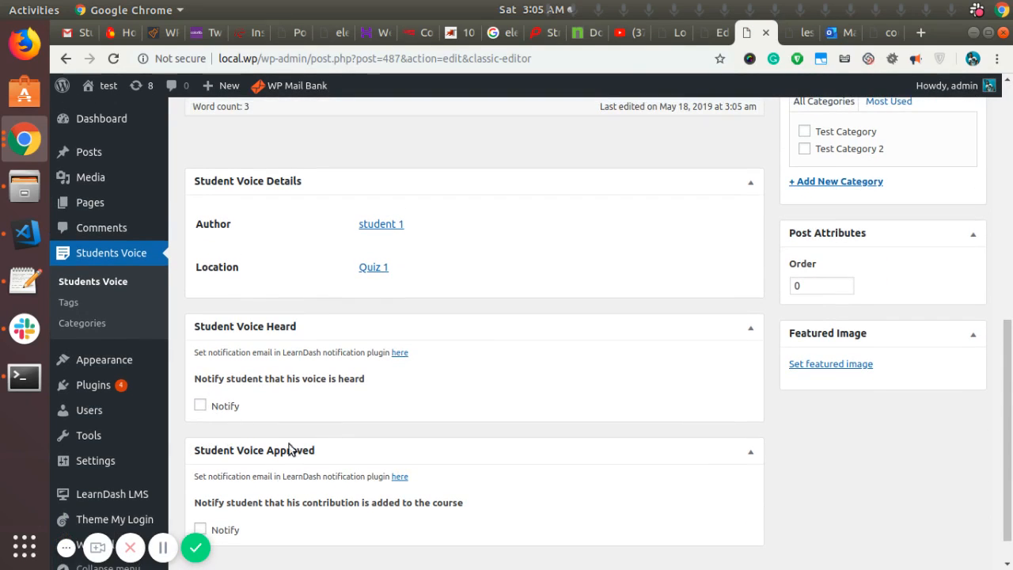
scroll(264, 388, down, 1)
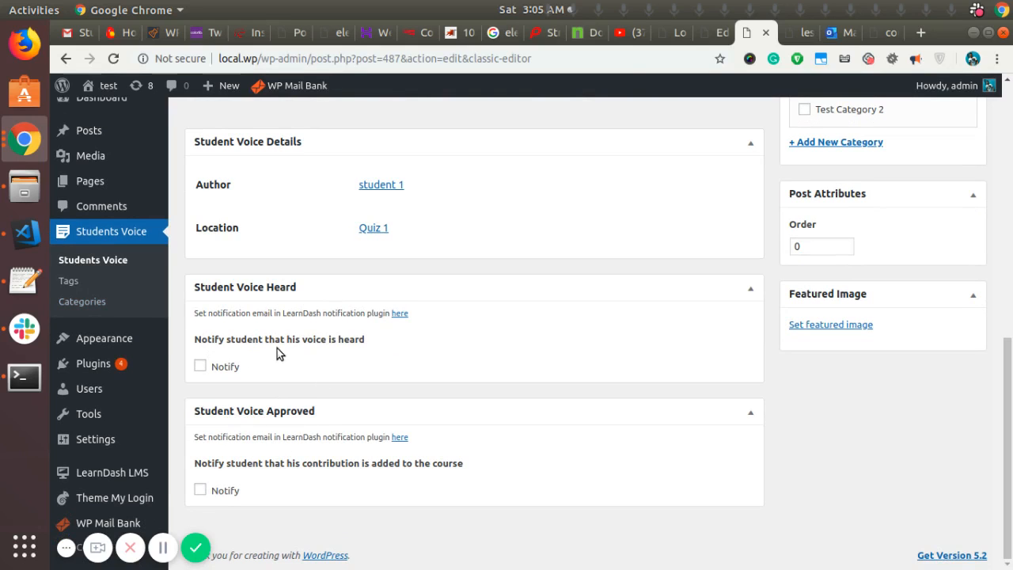
scroll(253, 396, up, 14)
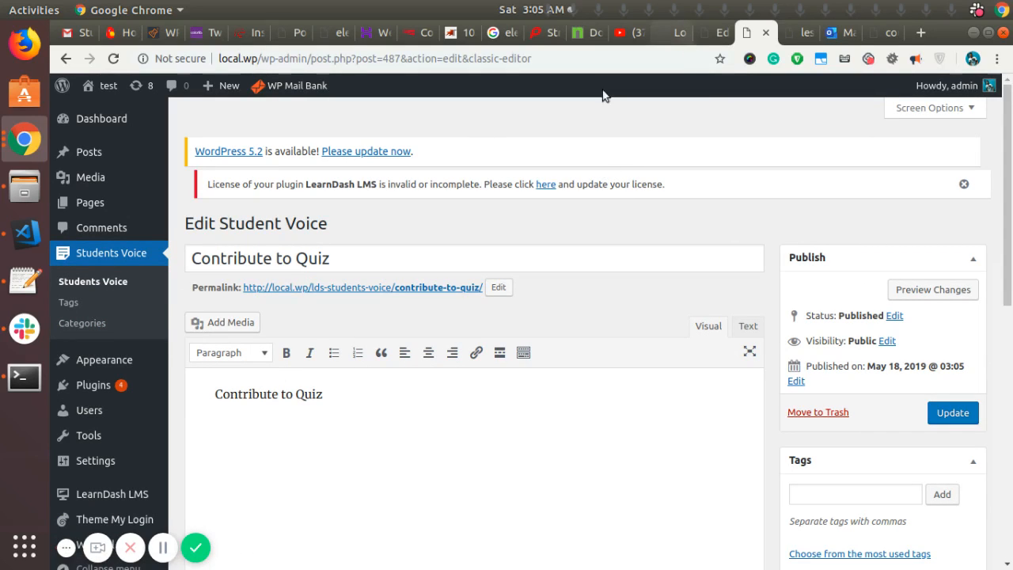
Step: Switch to the student's incognito browser window and close the contribution form on the Quiz 1 page
click(42, 139)
click(163, 262)
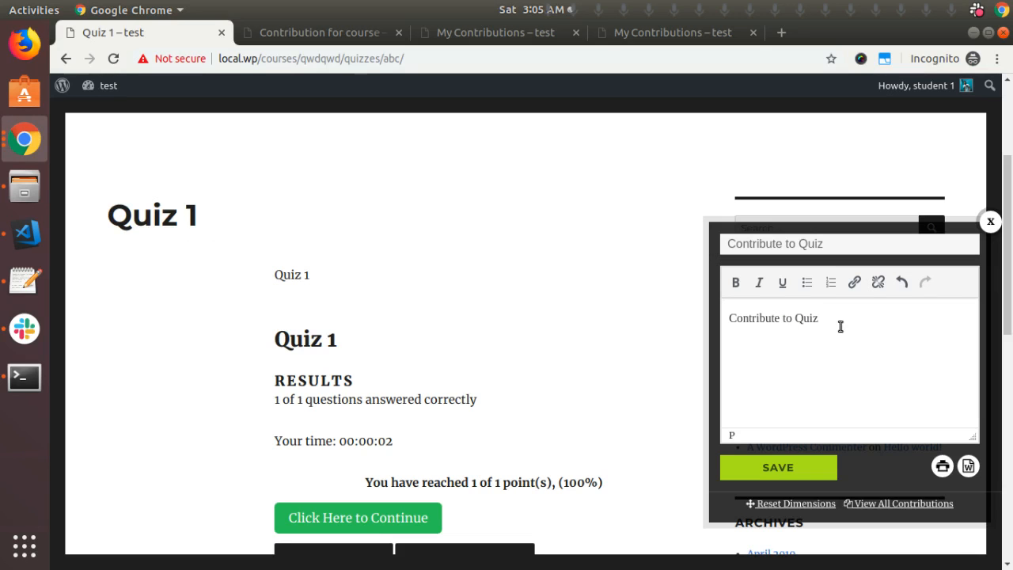
click(991, 222)
Step: Open the student's My Contributions page from the Quiz 1 page and look through the listed quiz, lesson and course contributions
scroll(369, 391, down, 2)
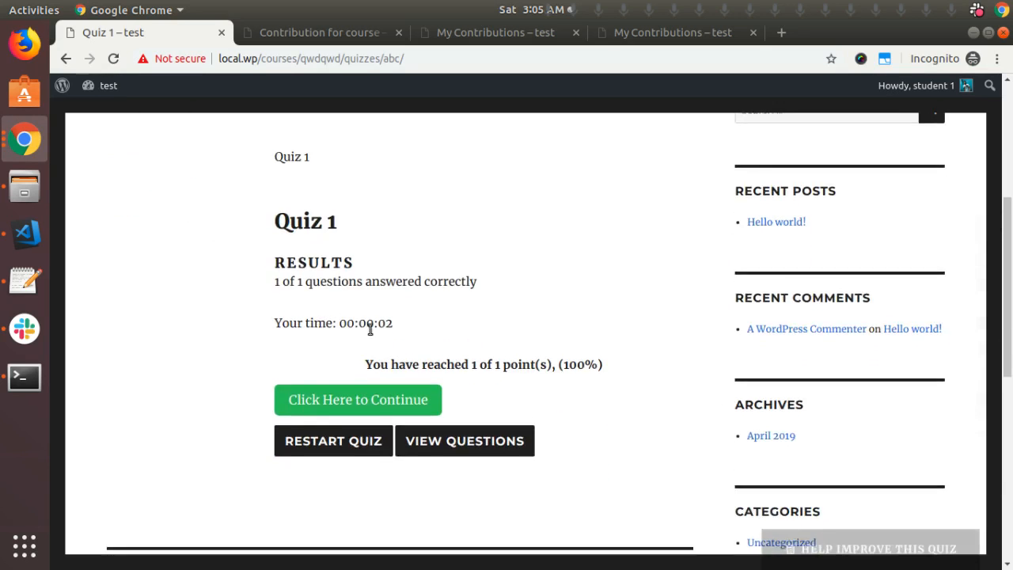
scroll(713, 316, up, 5)
scroll(161, 301, down, 3)
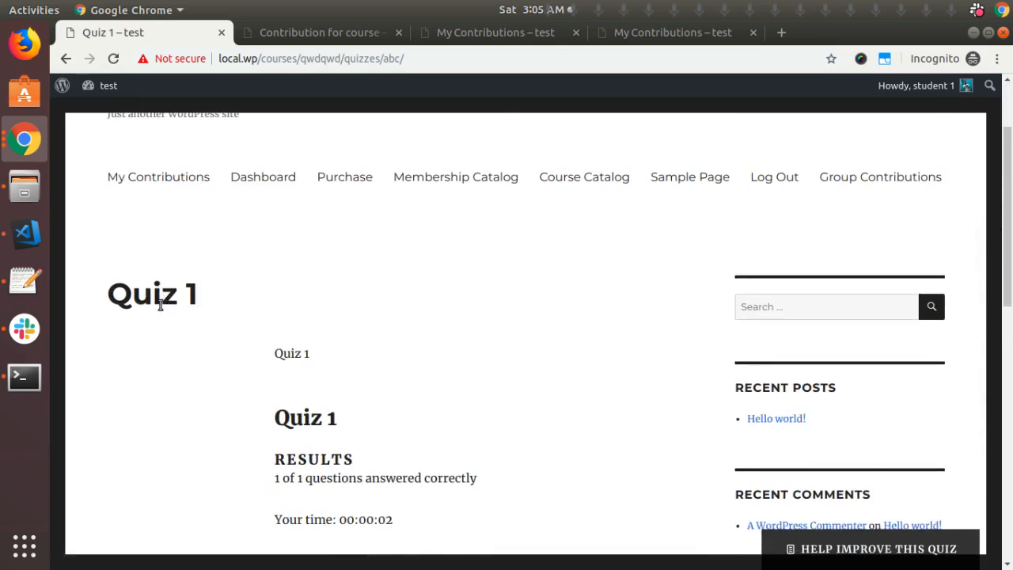
scroll(162, 269, up, 2)
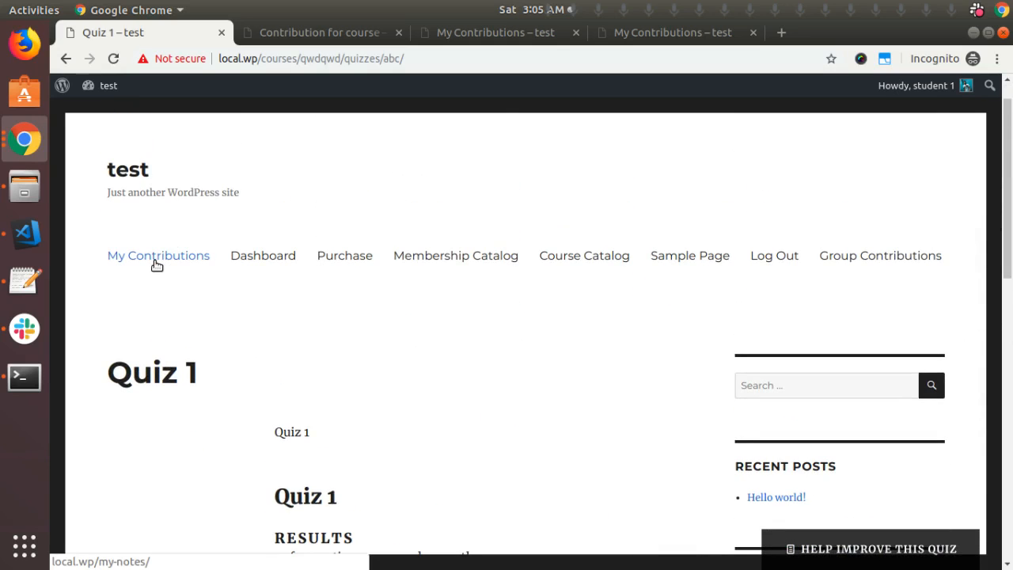
click(156, 262)
scroll(316, 346, down, 6)
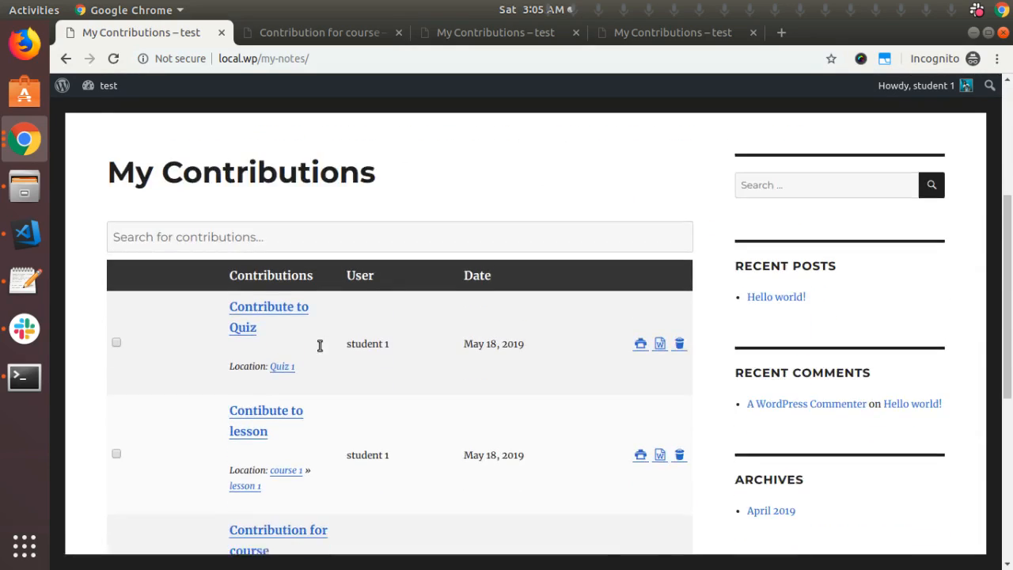
scroll(320, 348, down, 4)
scroll(407, 418, up, 9)
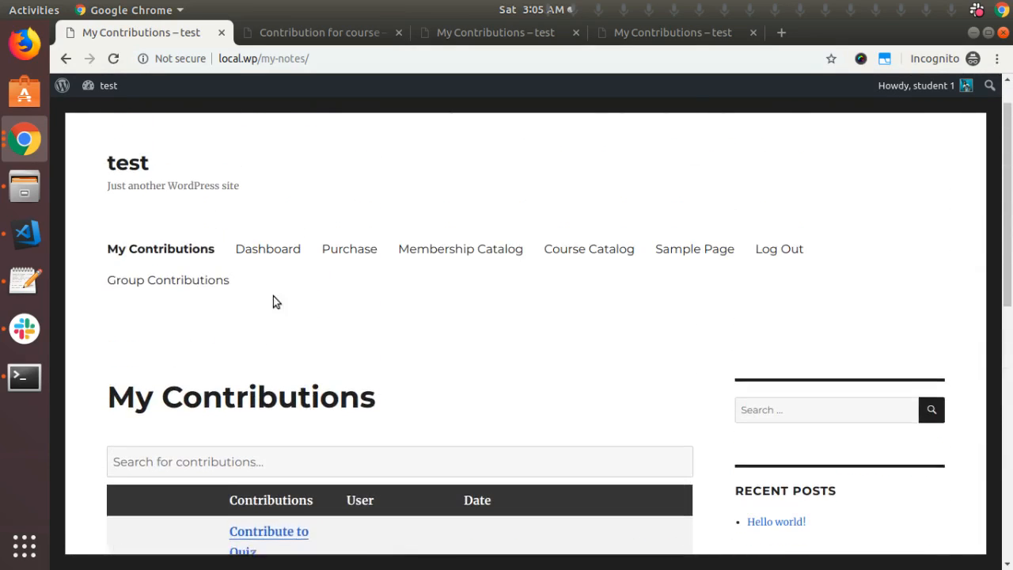
scroll(245, 388, down, 7)
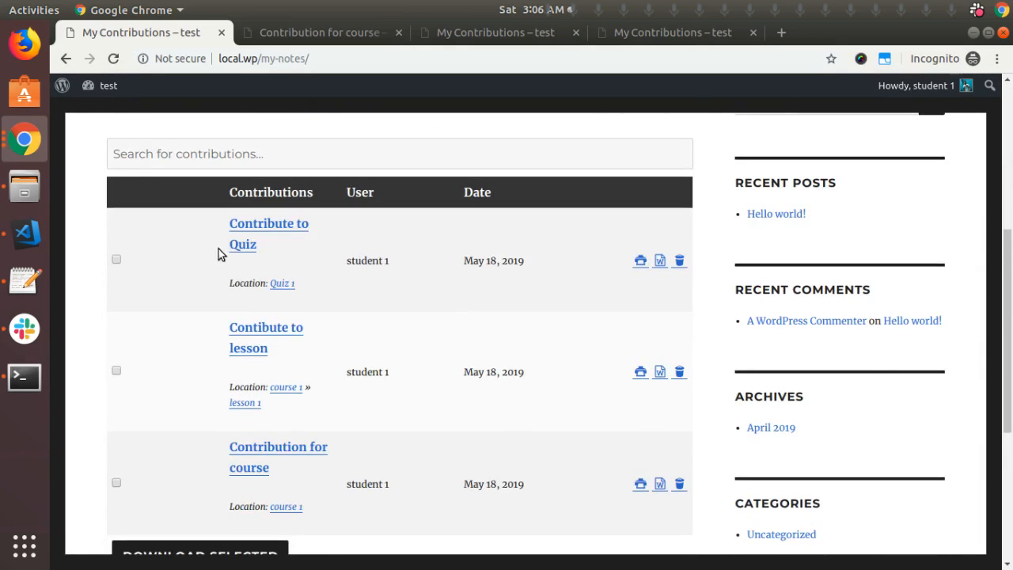
scroll(548, 346, down, 1)
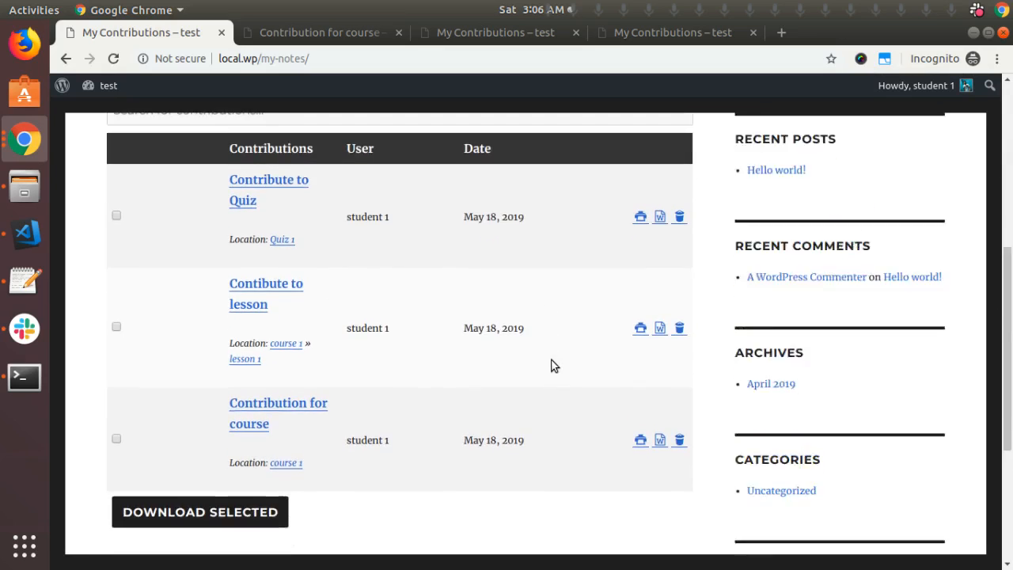
Step: Select the course, lesson and quiz contributions for download and examine the print, Word and delete options of each entry
scroll(549, 364, up, 4)
scroll(552, 366, down, 3)
scroll(420, 331, down, 2)
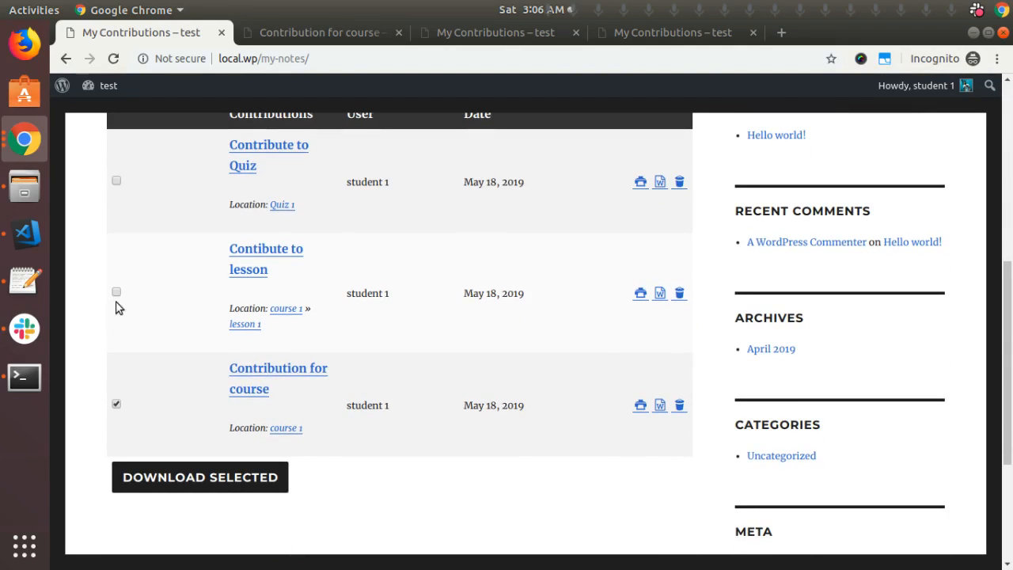
click(116, 294)
scroll(131, 273, up, 2)
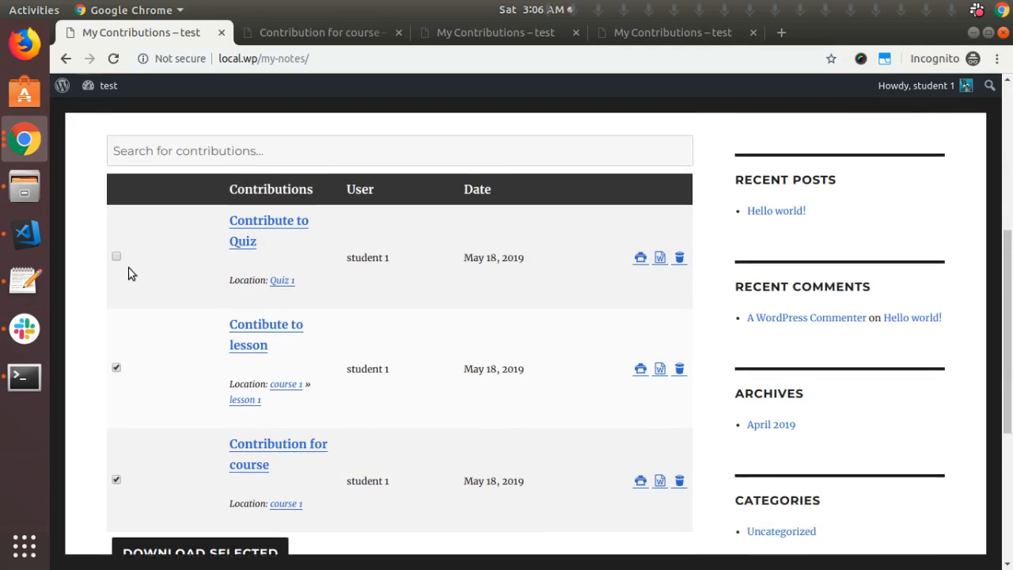
scroll(199, 468, down, 3)
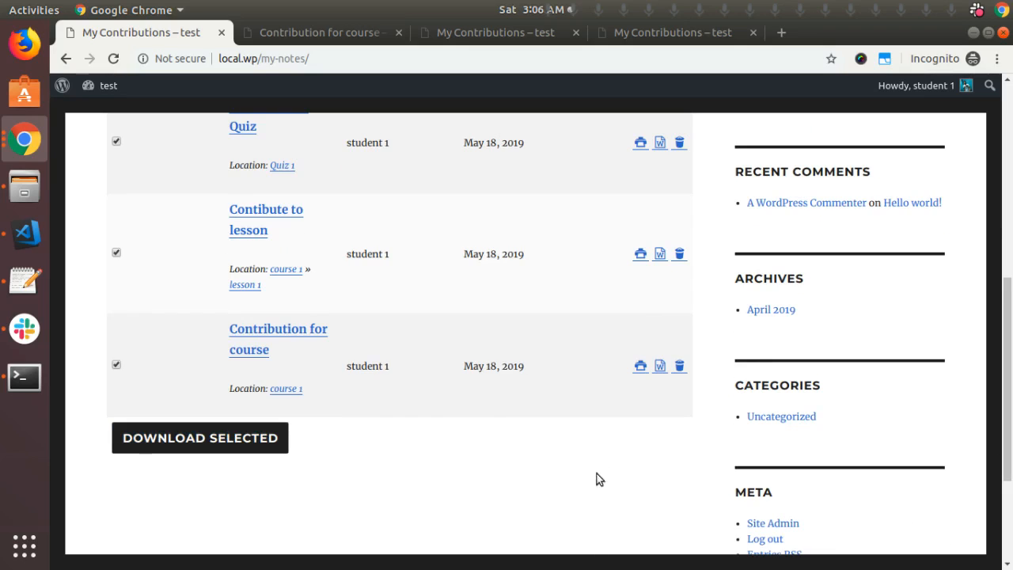
scroll(597, 479, up, 4)
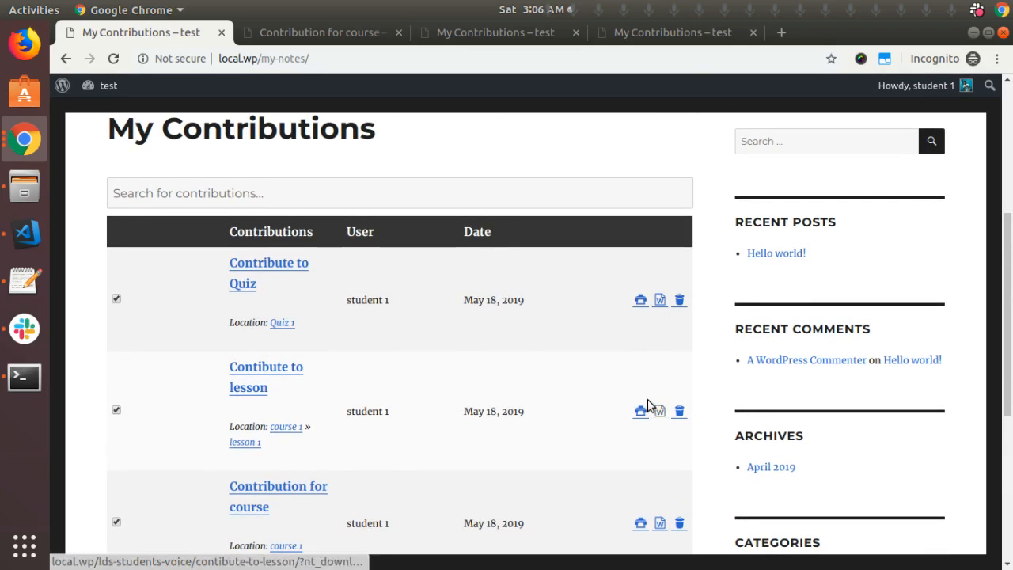
scroll(657, 380, down, 2)
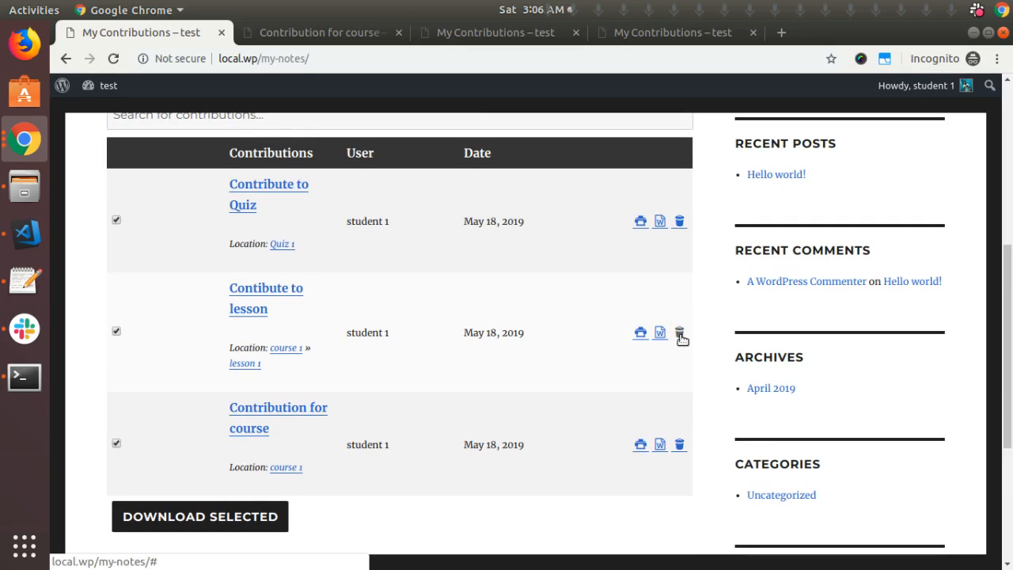